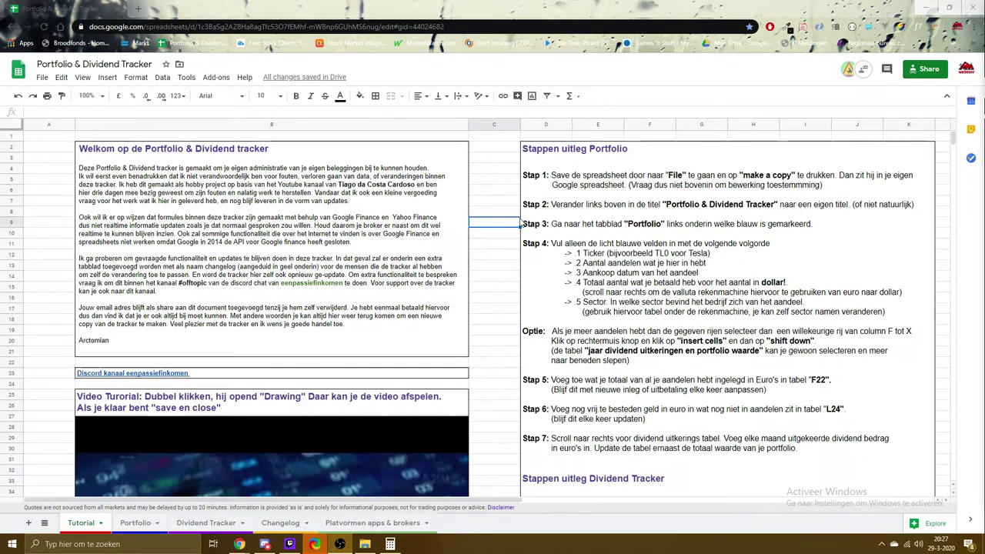
Read through the welcome text, portfolio and dividend tracker instructions, and video section on the Tutorial sheet
click(588, 170)
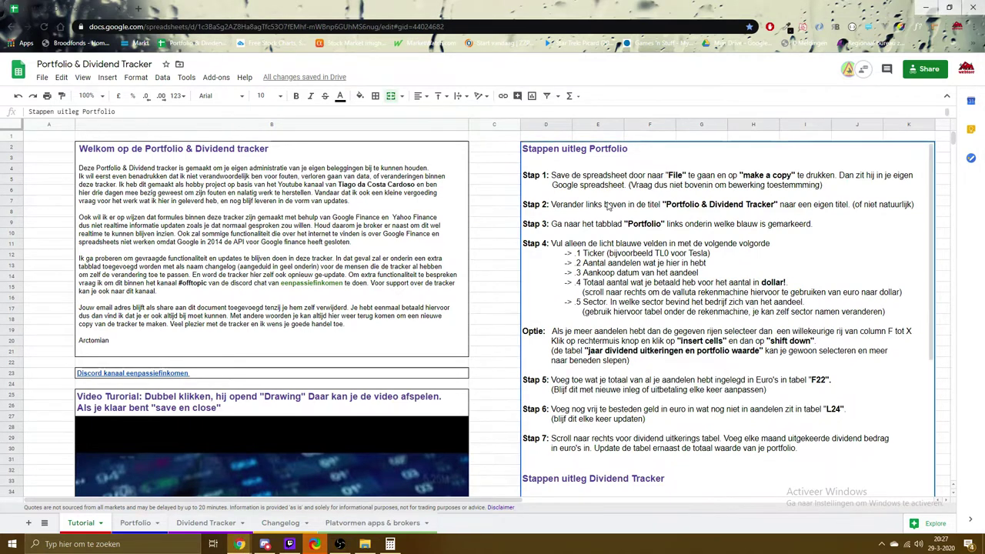
scroll(608, 204, down, 2)
scroll(607, 204, down, 7)
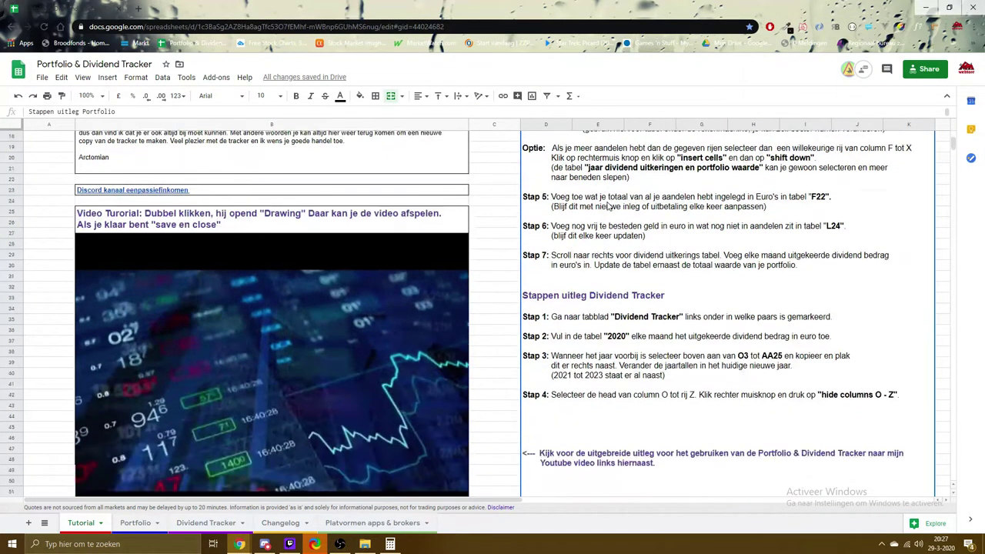
scroll(608, 206, up, 8)
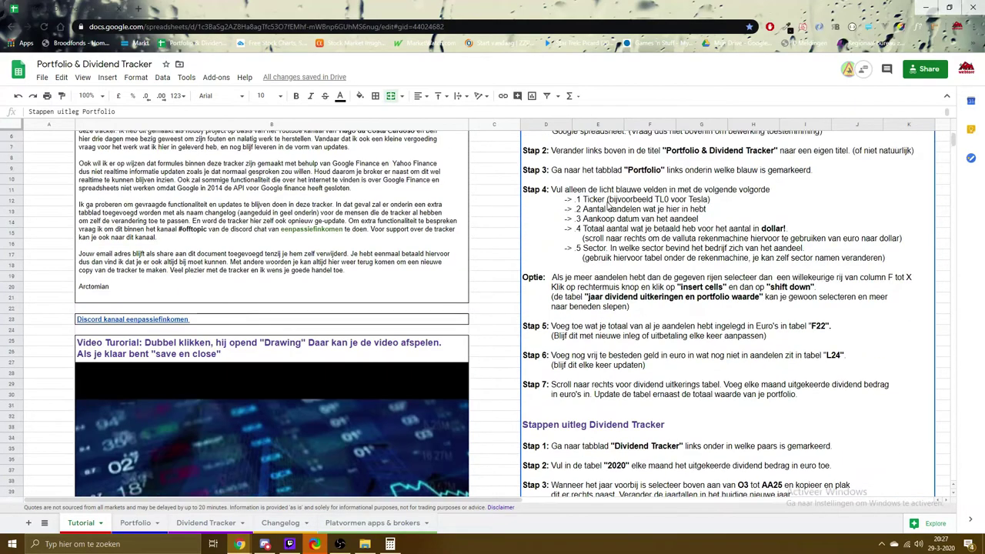
click(497, 234)
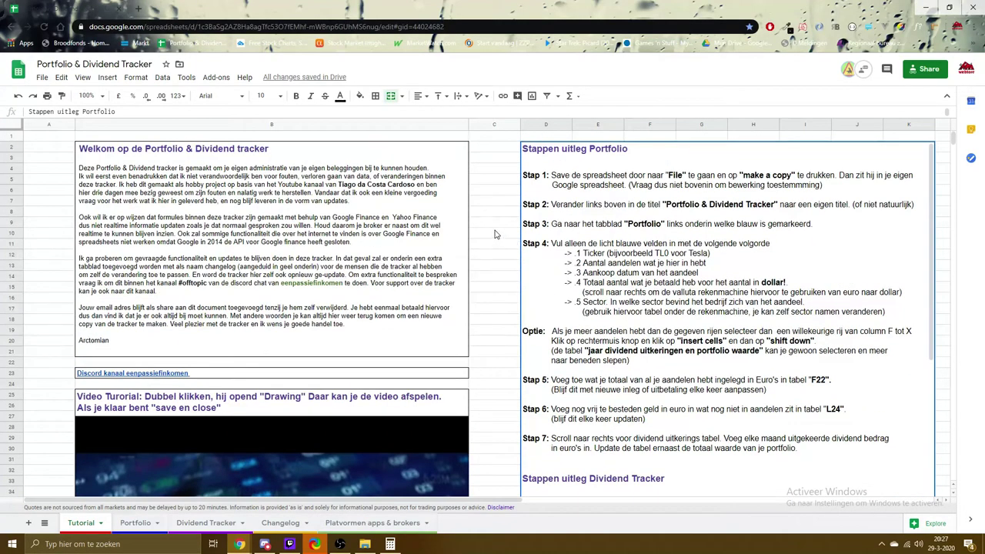
scroll(308, 269, down, 2)
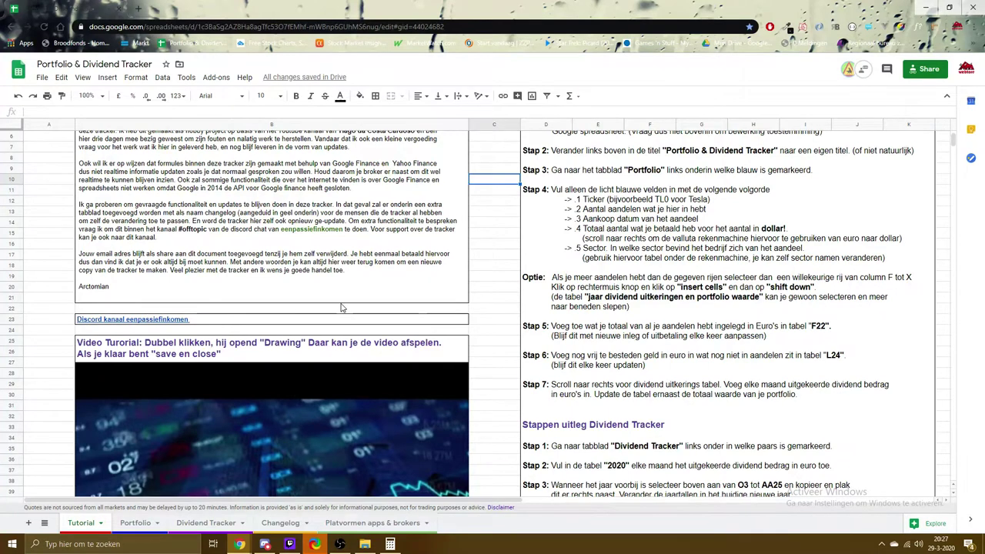
scroll(341, 308, down, 2)
scroll(424, 278, down, 4)
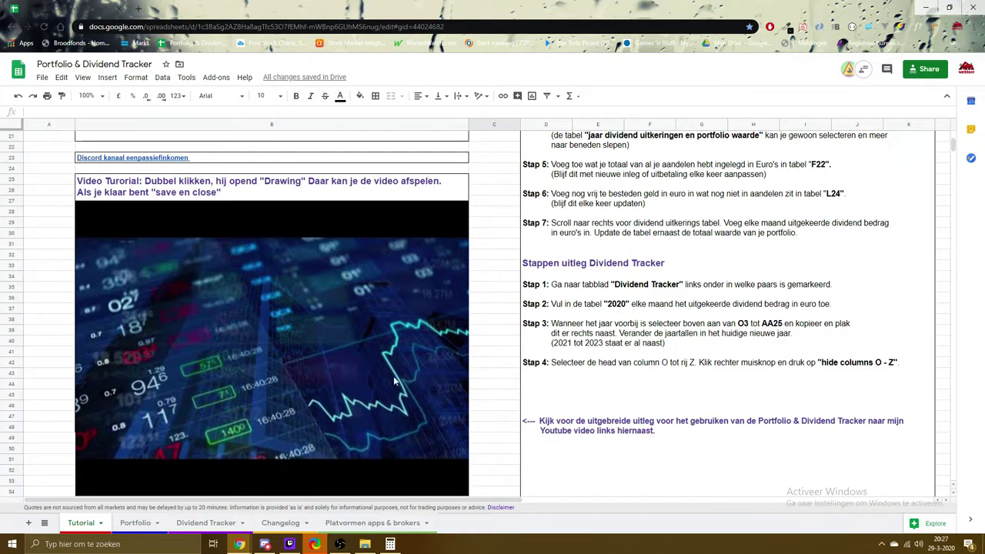
scroll(393, 377, up, 8)
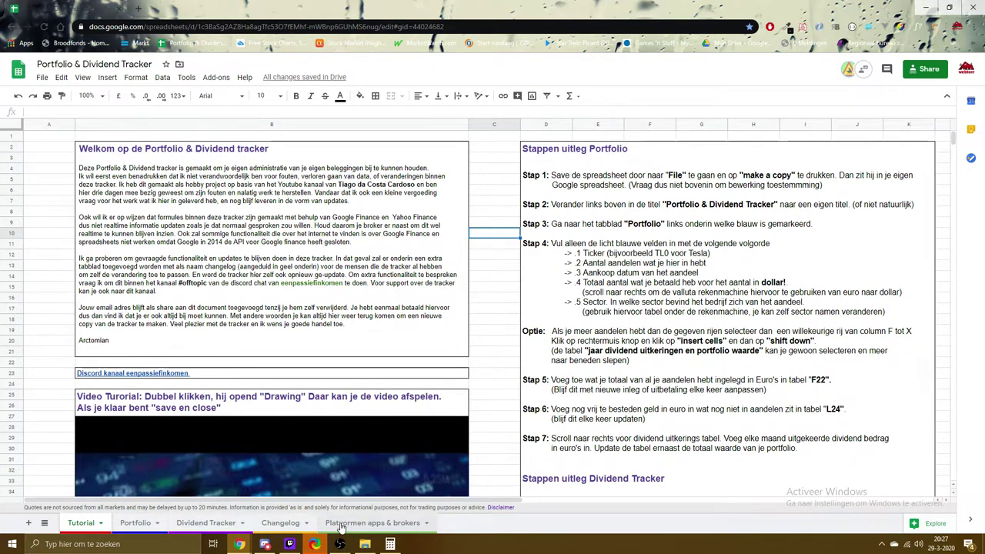
Open the Portfolio sheet and look over its stock table, dividend chart, sector table and currency calculator
click(134, 524)
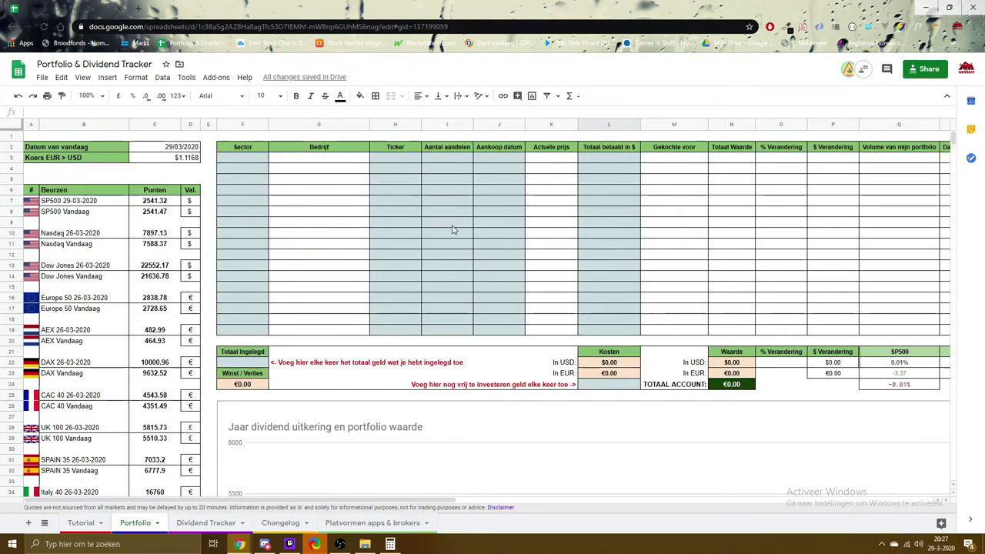
scroll(453, 229, down, 5)
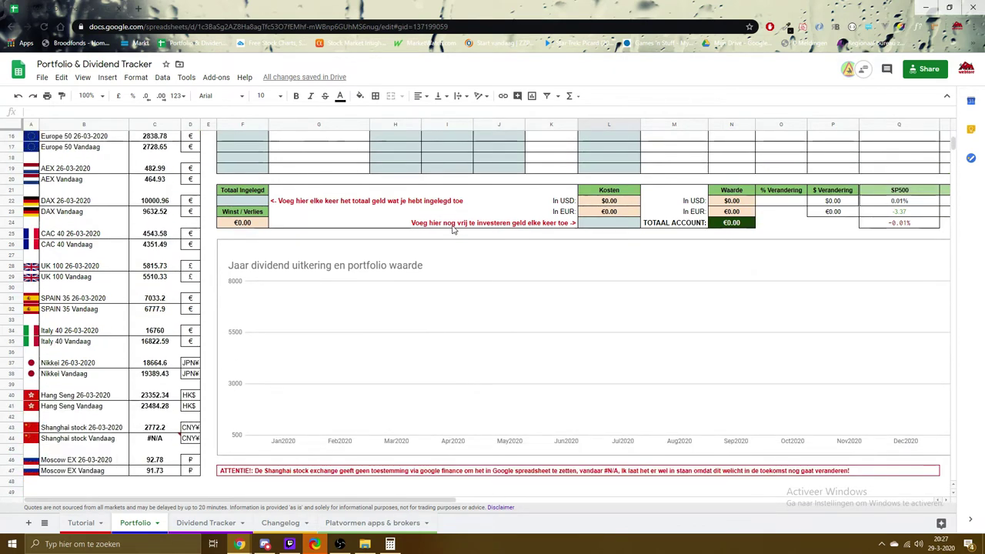
scroll(453, 229, up, 5)
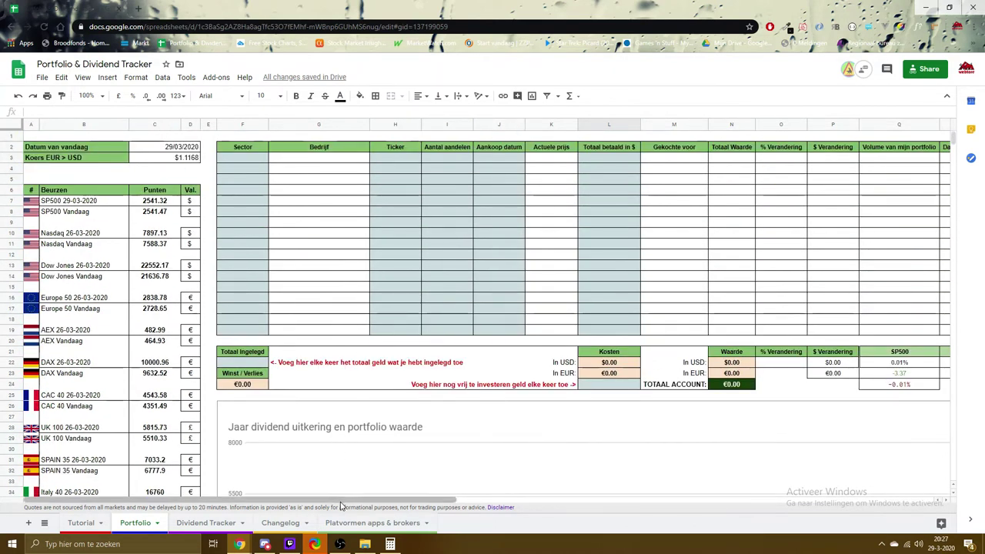
drag(341, 504, 672, 441)
scroll(672, 441, down, 4)
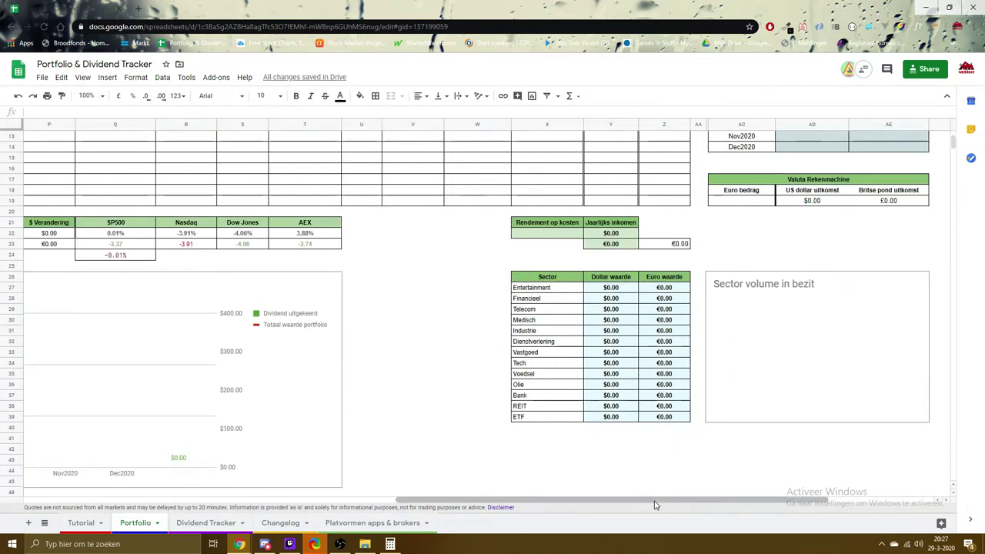
drag(654, 504, 274, 488)
scroll(356, 411, up, 5)
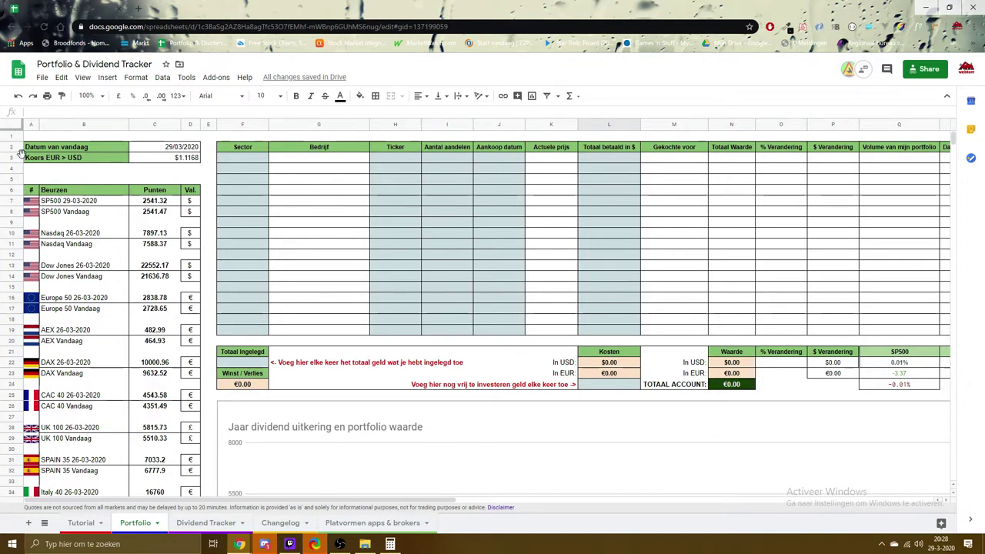
Inspect the formulas behind today's date and the EUR > USD exchange rate on the Portfolio sheet
click(150, 153)
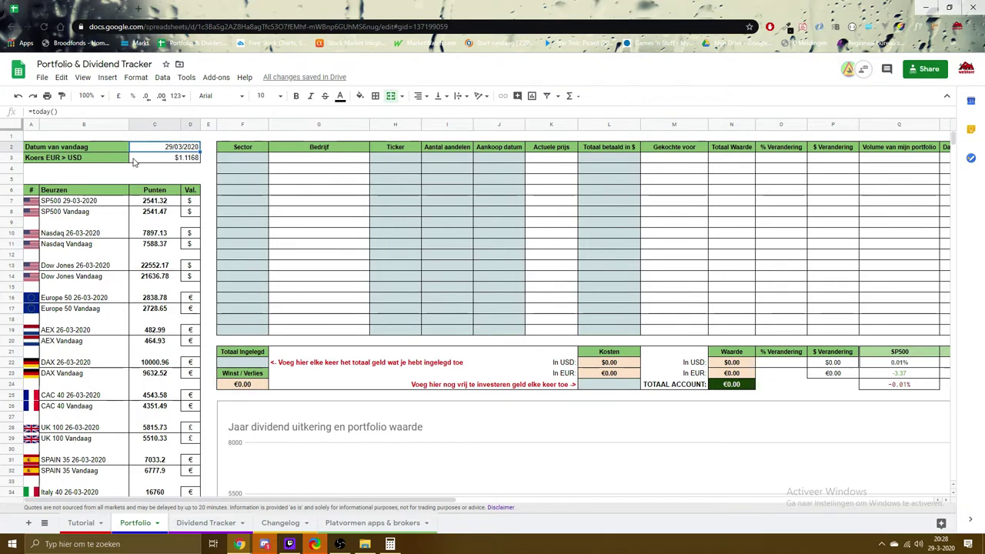
click(91, 160)
click(151, 159)
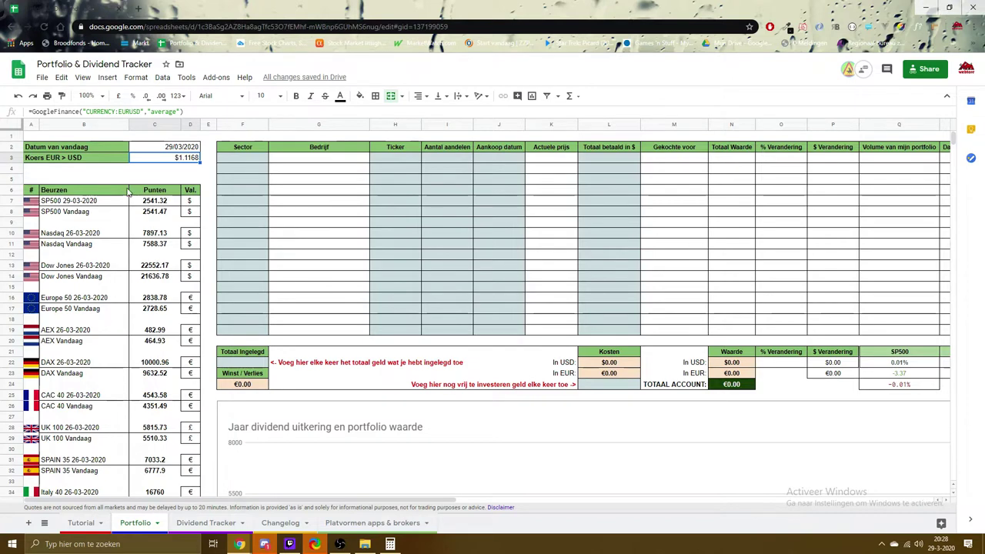
Review the Beurzen list of stock indices from SP500 to Moscow EX and view the Shanghai stock error note
scroll(128, 193, down, 1)
scroll(129, 192, down, 6)
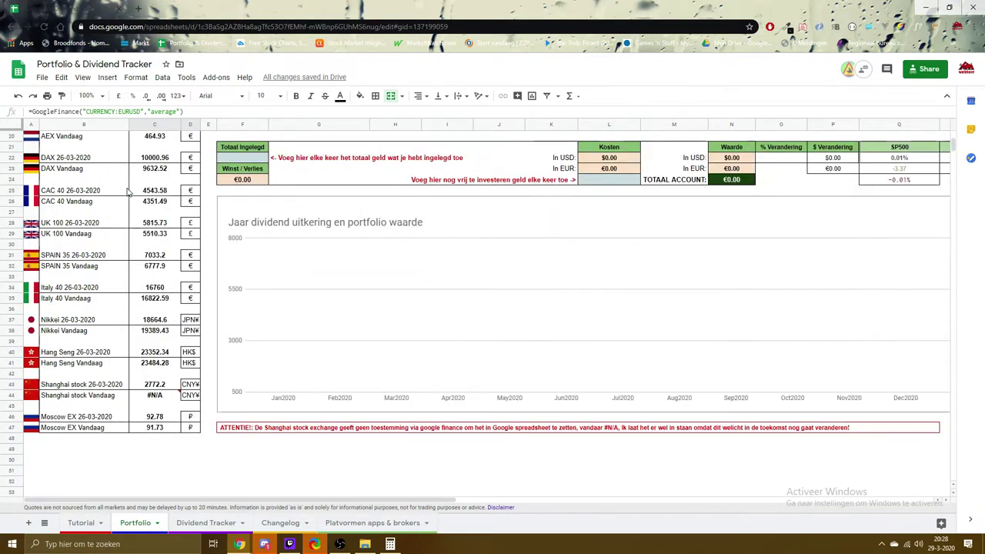
scroll(127, 198, up, 3)
scroll(127, 198, up, 2)
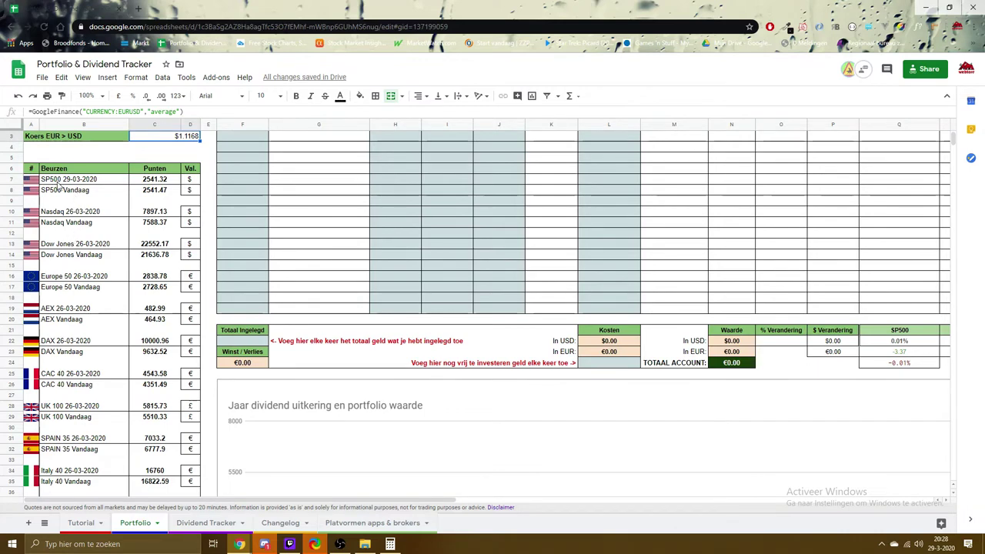
scroll(65, 192, down, 4)
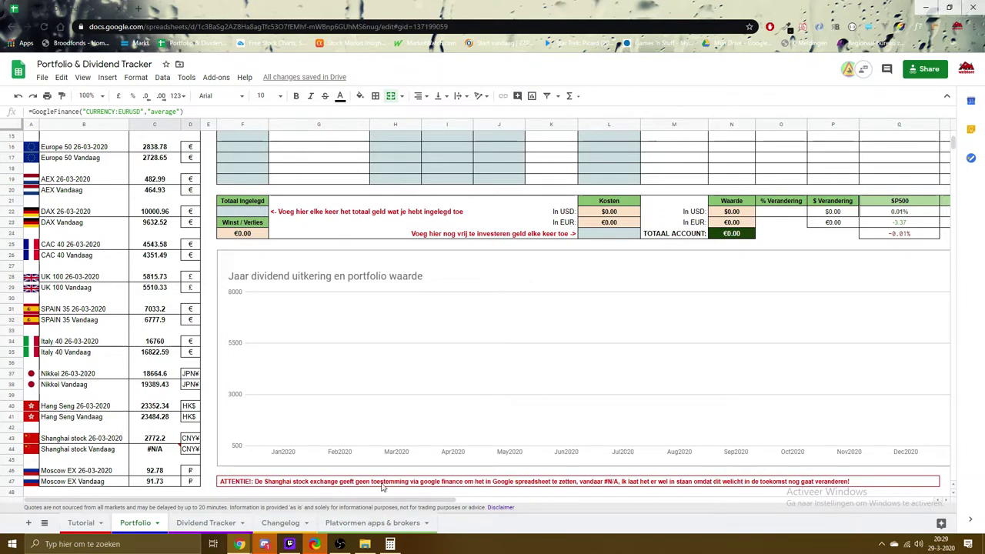
mouse_move(150, 457)
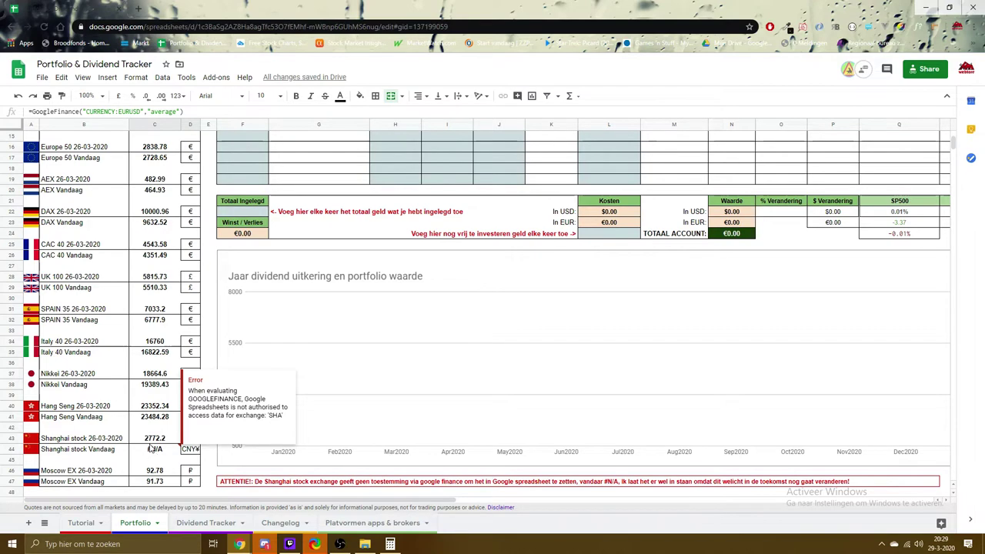
Examine the currency listed for each stock index in the Val. column, from SP500 down to Moscow EX
scroll(152, 448, up, 5)
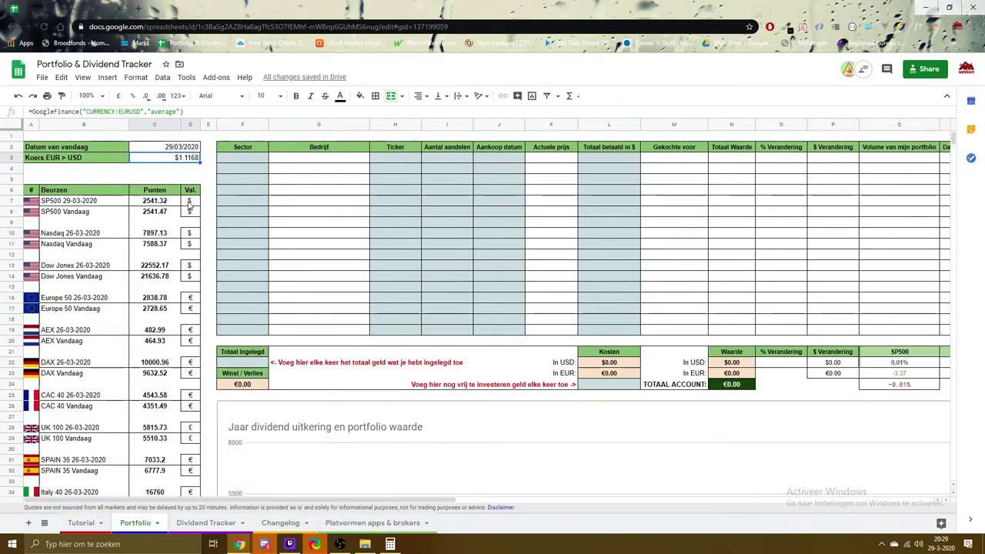
scroll(188, 204, down, 2)
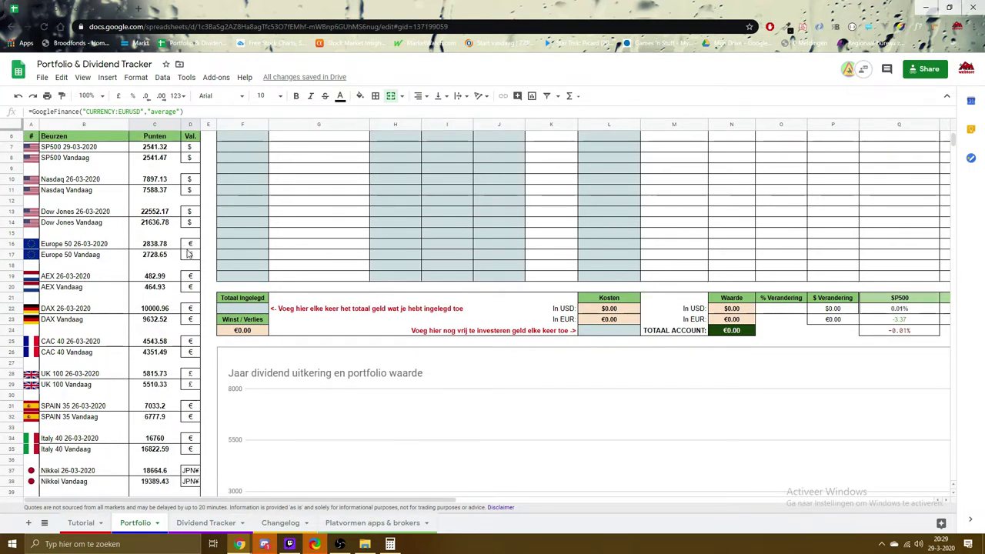
scroll(189, 257, down, 1)
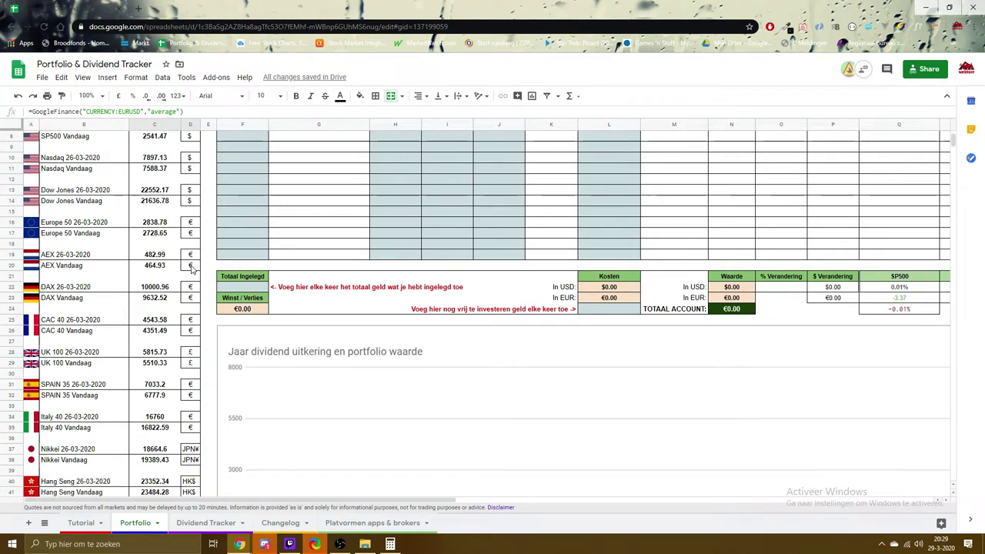
scroll(191, 267, down, 2)
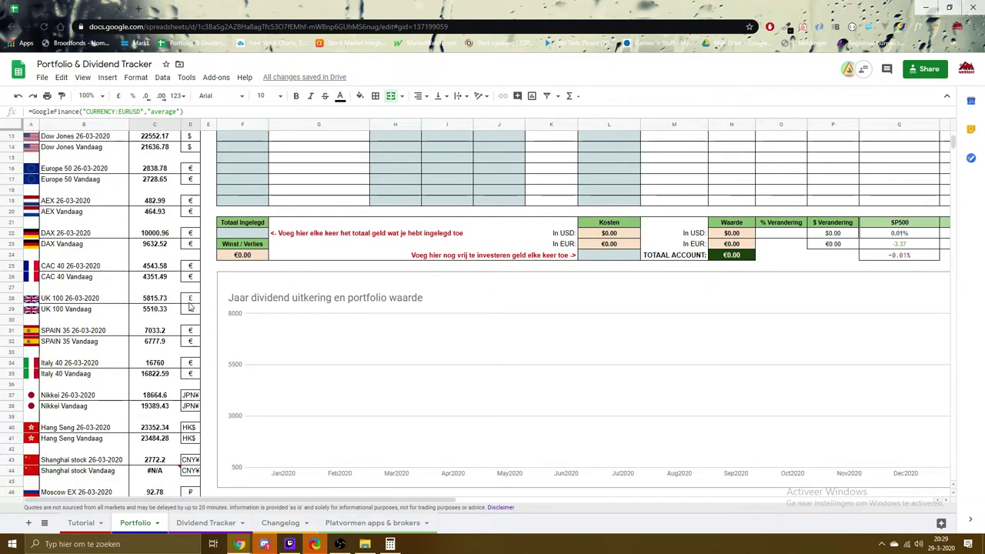
scroll(190, 306, down, 1)
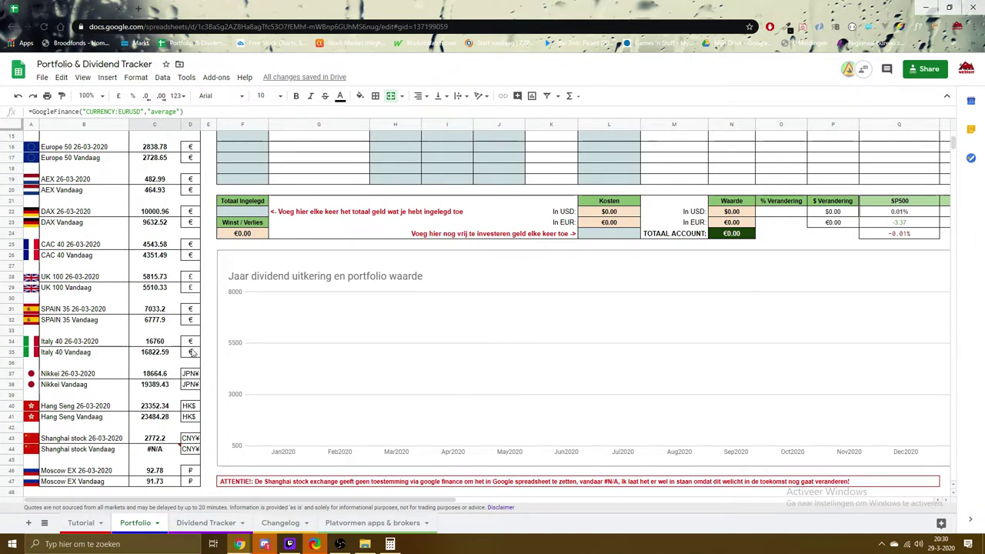
scroll(192, 352, down, 1)
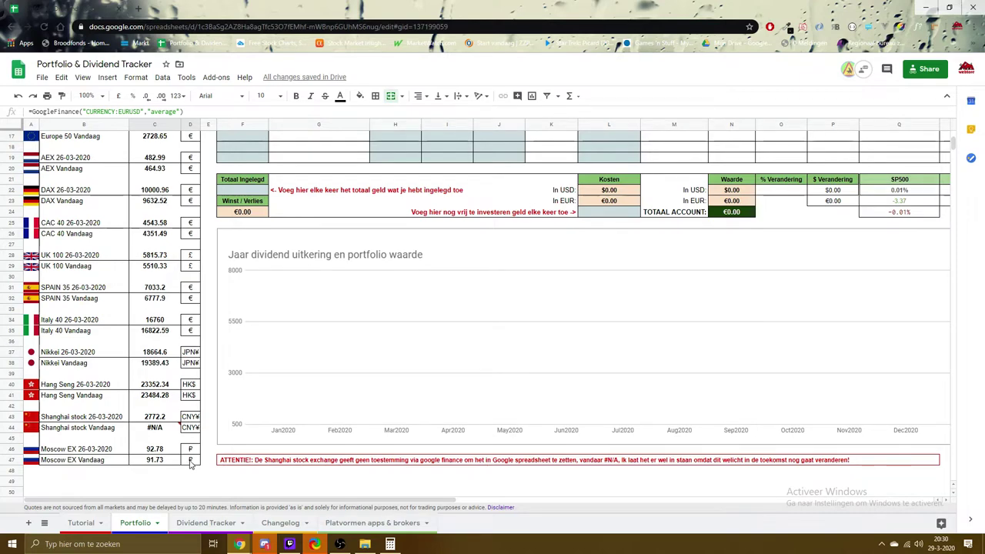
scroll(374, 374, up, 5)
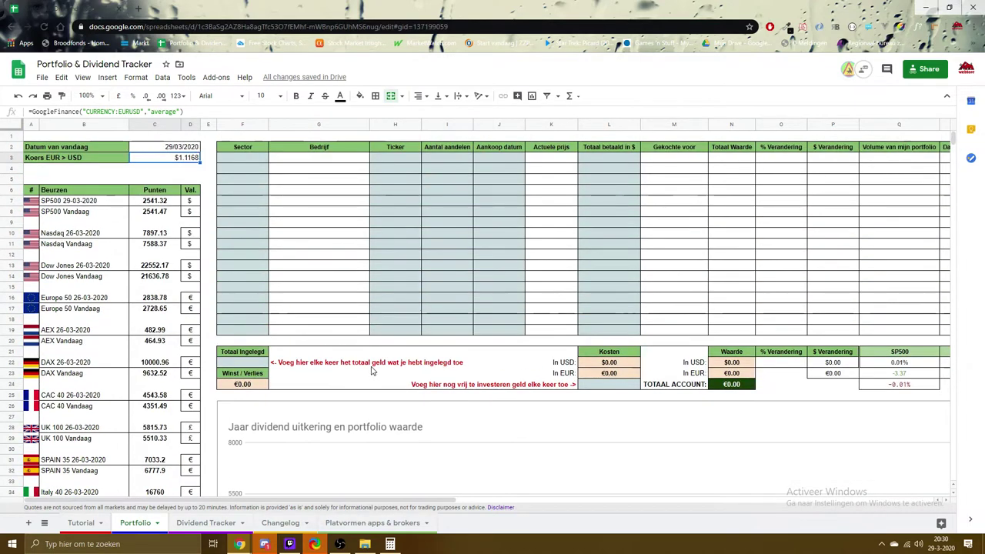
Point out the light-blue input columns Sector, Ticker, Aantal aandelen, Aankoop datum and Totaal betaald in $ by selecting their headers
click(245, 153)
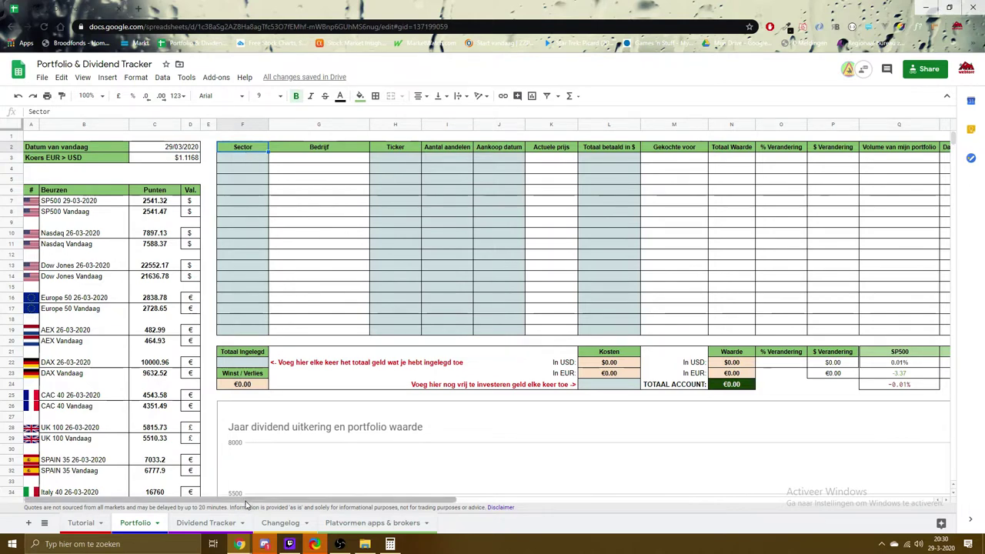
drag(246, 503, 297, 502)
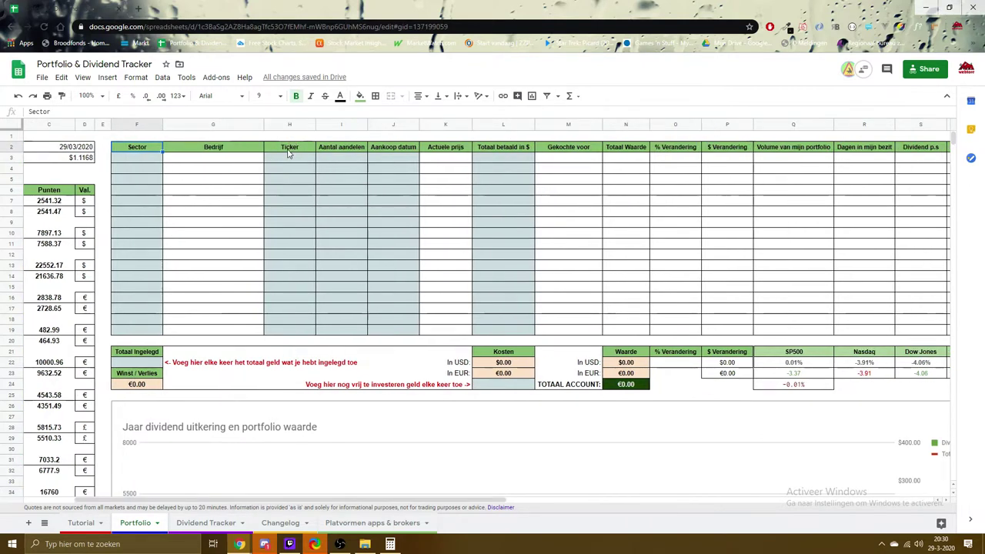
click(288, 153)
click(346, 152)
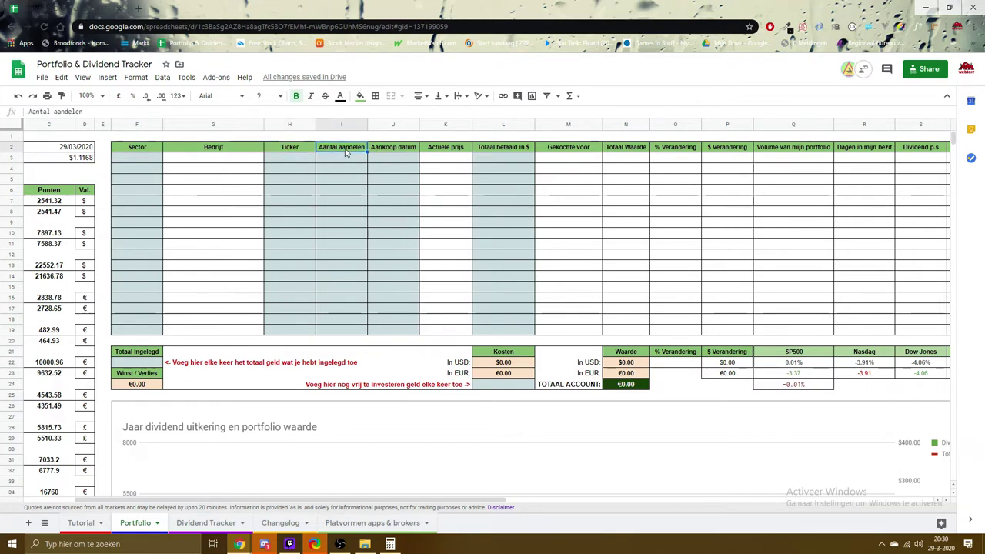
click(385, 151)
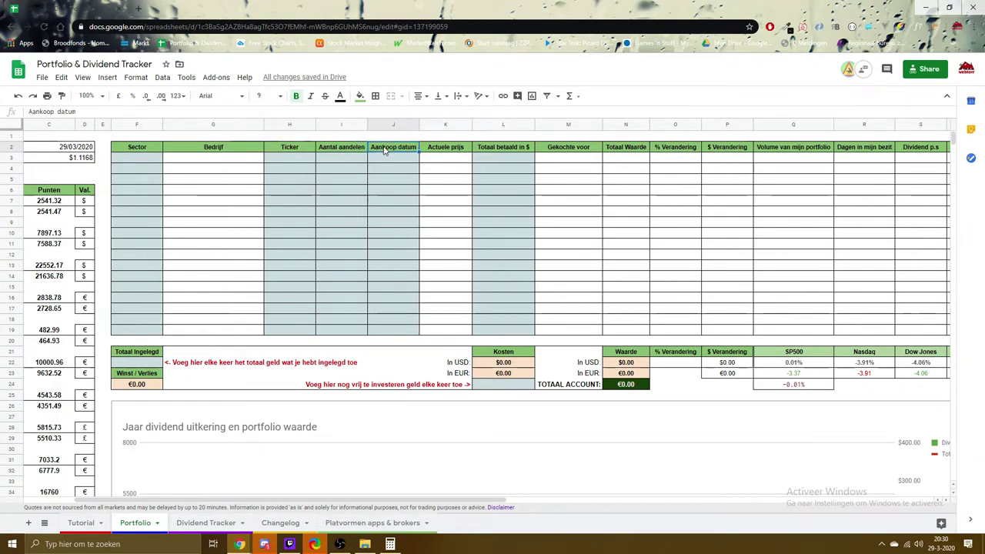
click(498, 154)
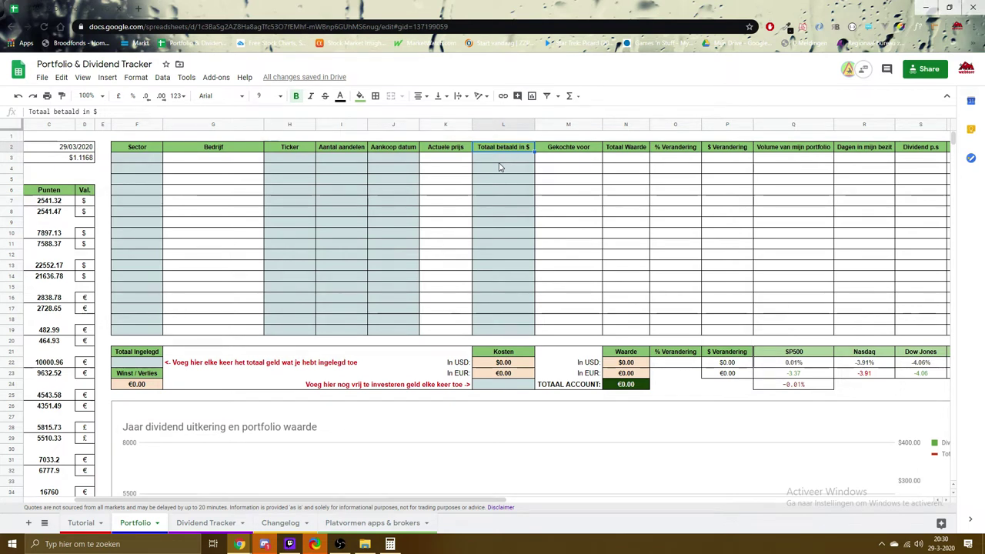
Inspect the formula cells in the stock table's white columns, and select the Bedrijf, Actuele prijs and Gekochte voor headers
click(220, 191)
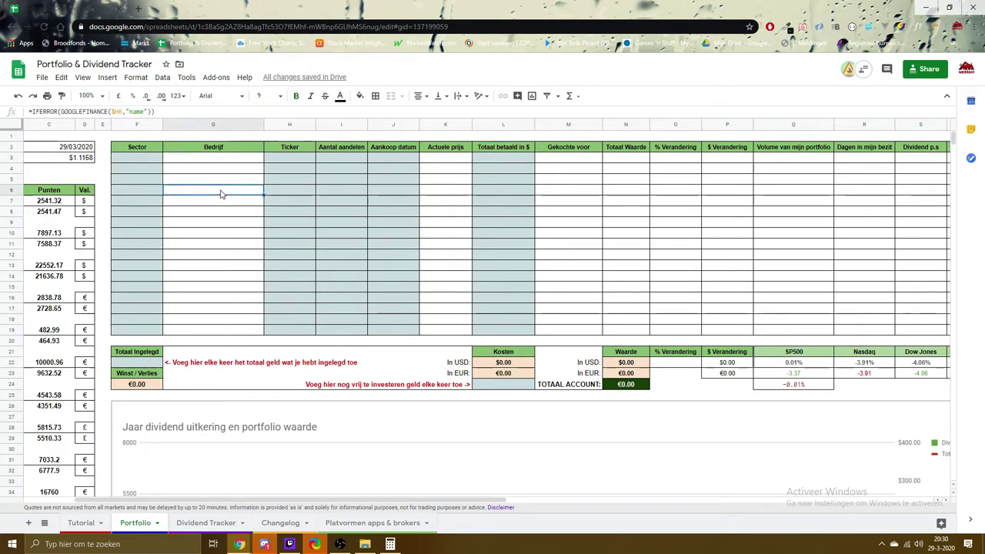
click(500, 181)
click(565, 180)
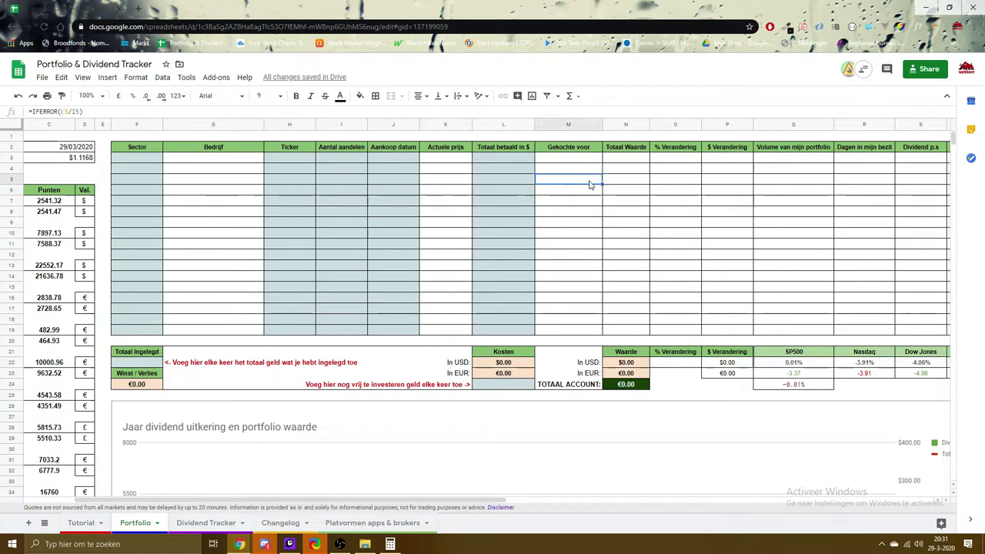
click(730, 194)
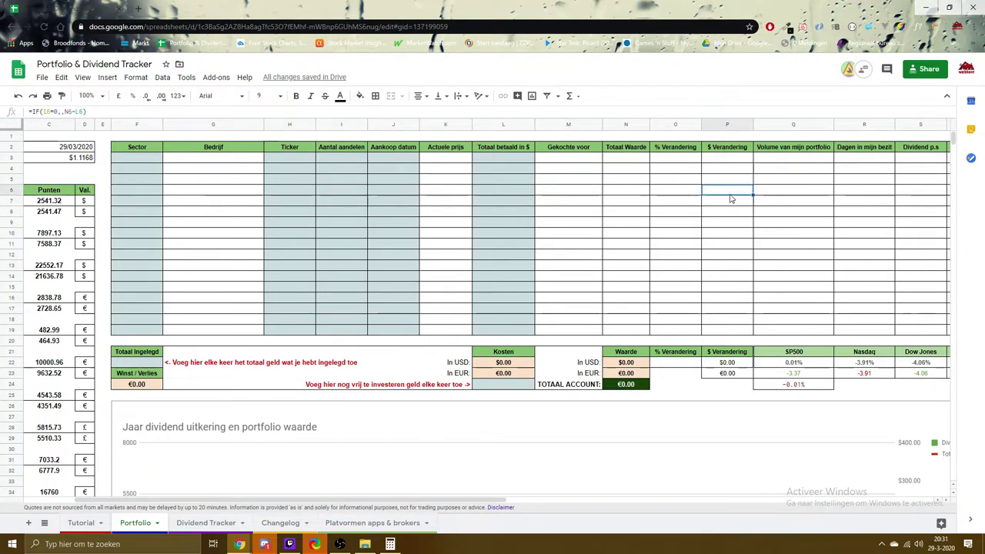
click(219, 150)
click(444, 151)
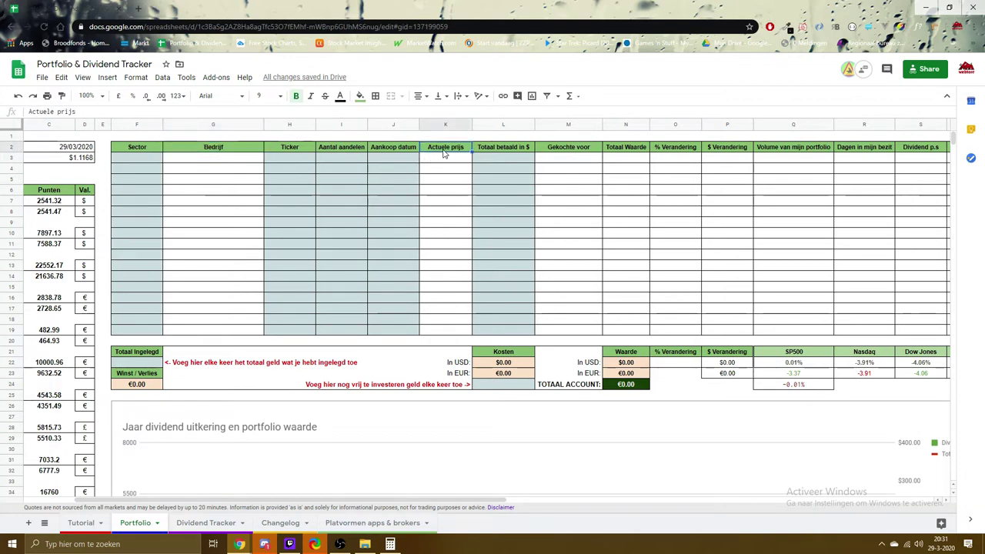
click(576, 150)
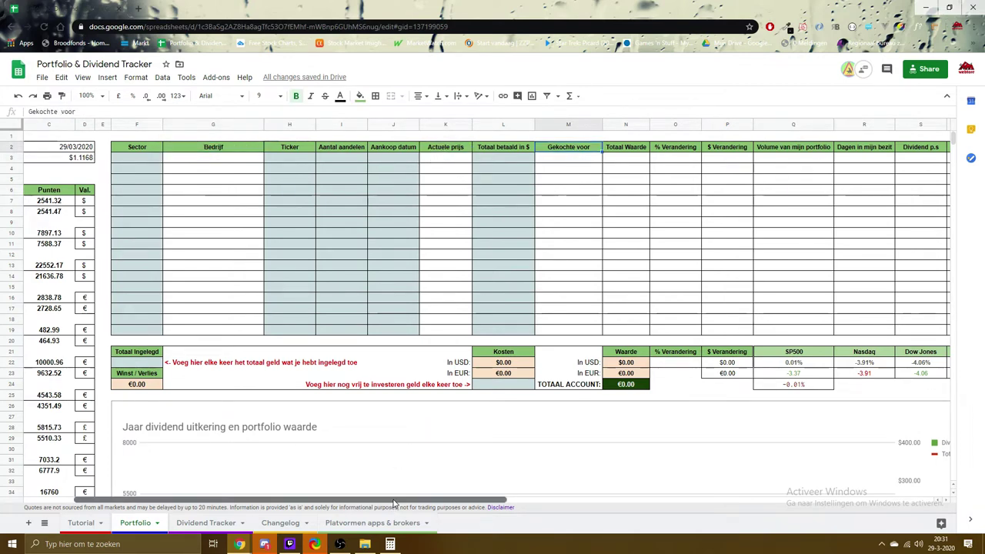
Point out the calculated stock-table columns by selecting the Totaal Waarde, % Verandering, $ Verandering and Volume van mijn portfolio headers
drag(416, 501, 547, 500)
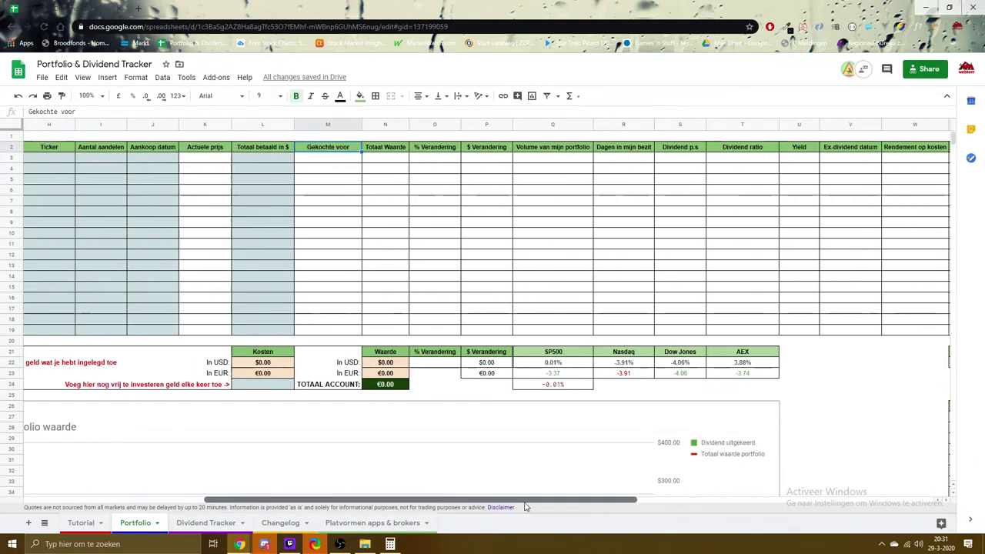
click(399, 151)
click(443, 150)
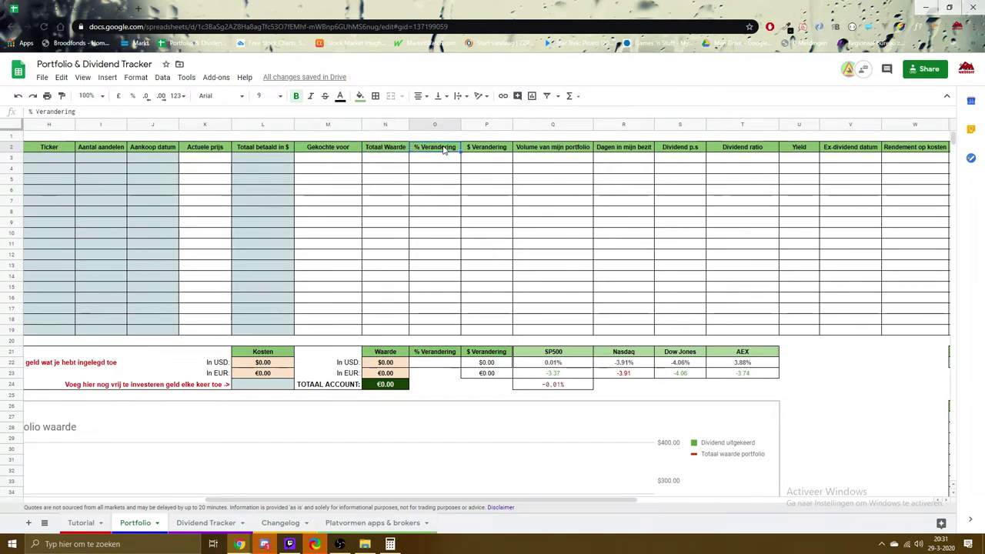
drag(473, 500, 492, 501)
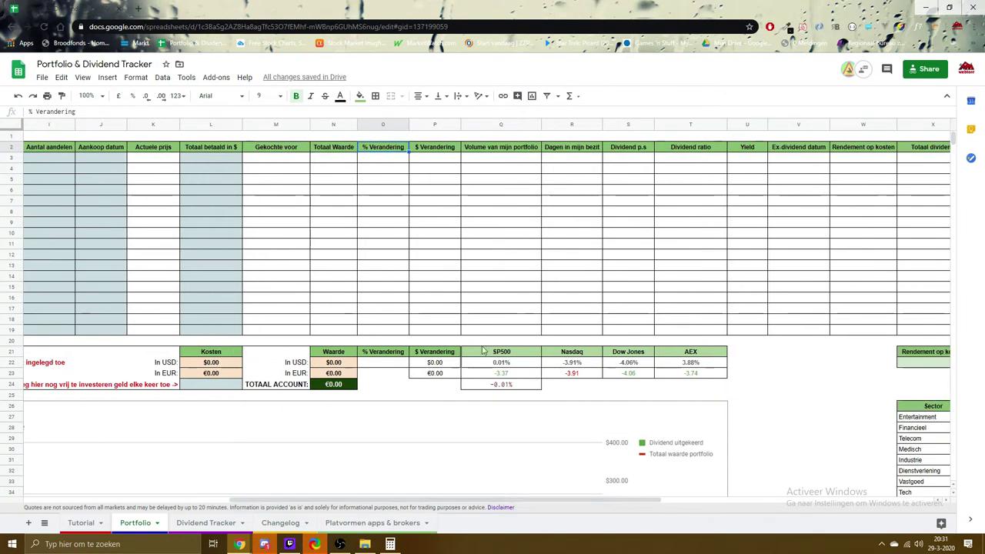
click(440, 149)
click(520, 151)
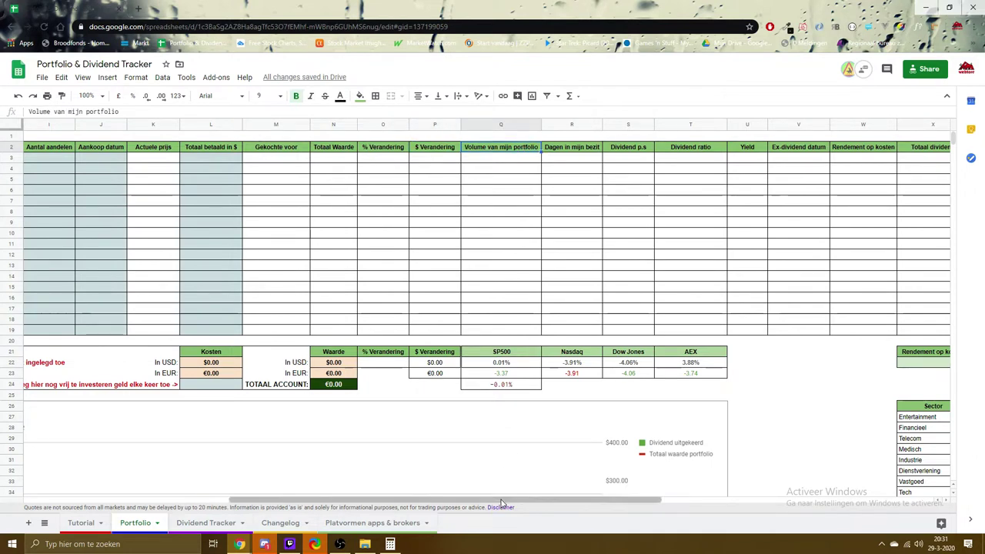
Select the Dagen in mijn bezit and Dividend p.s headers, and view the remaining dividend columns through vs SP500
drag(501, 501, 541, 506)
click(473, 149)
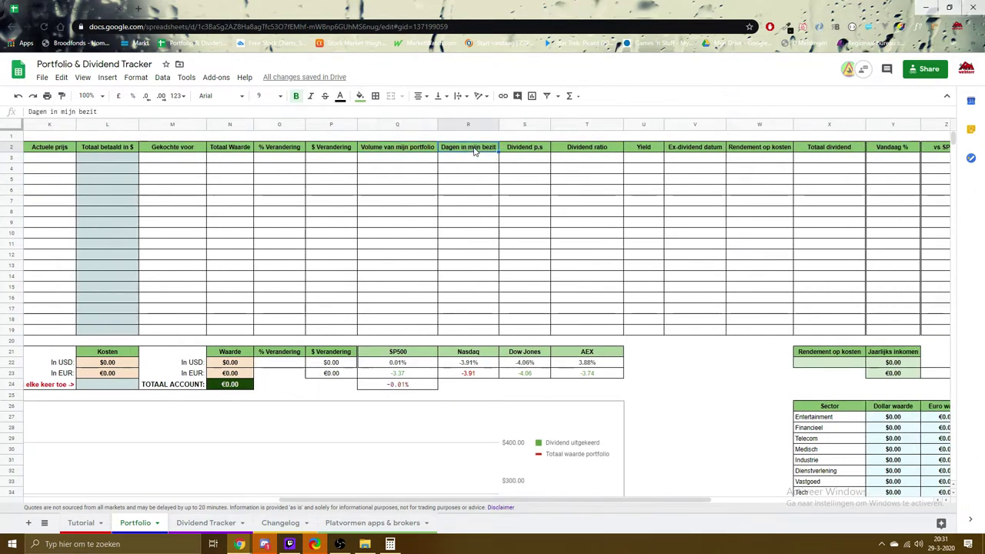
click(536, 152)
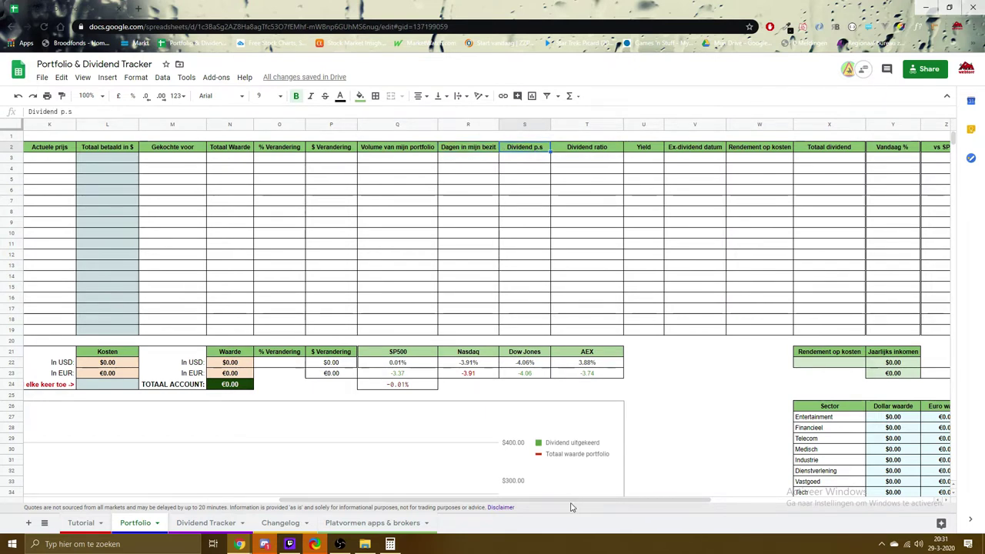
drag(571, 504, 597, 503)
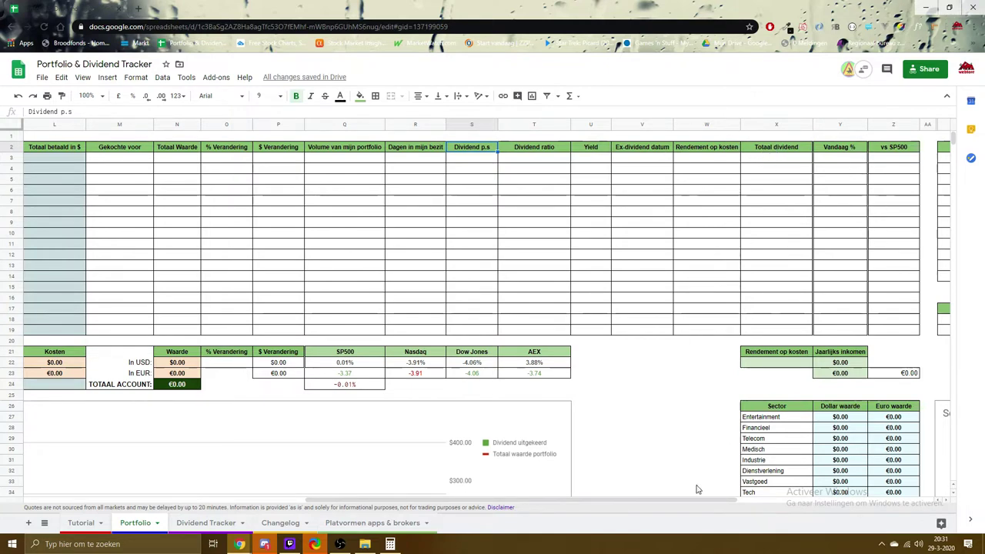
drag(658, 500, 735, 501)
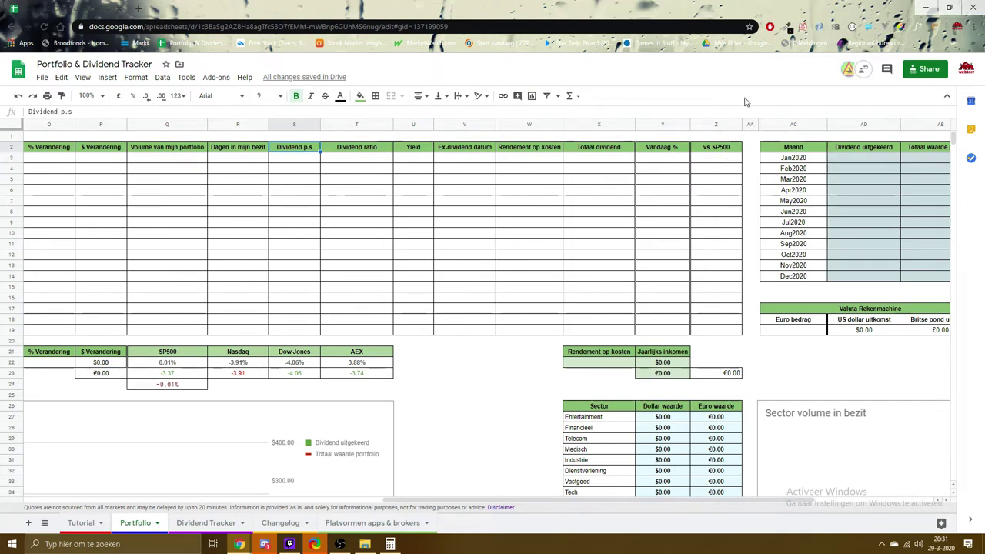
Select the Totaal Ingelegd input cell below the stock table and inspect the Winst / Verlies formula
drag(566, 501, 226, 501)
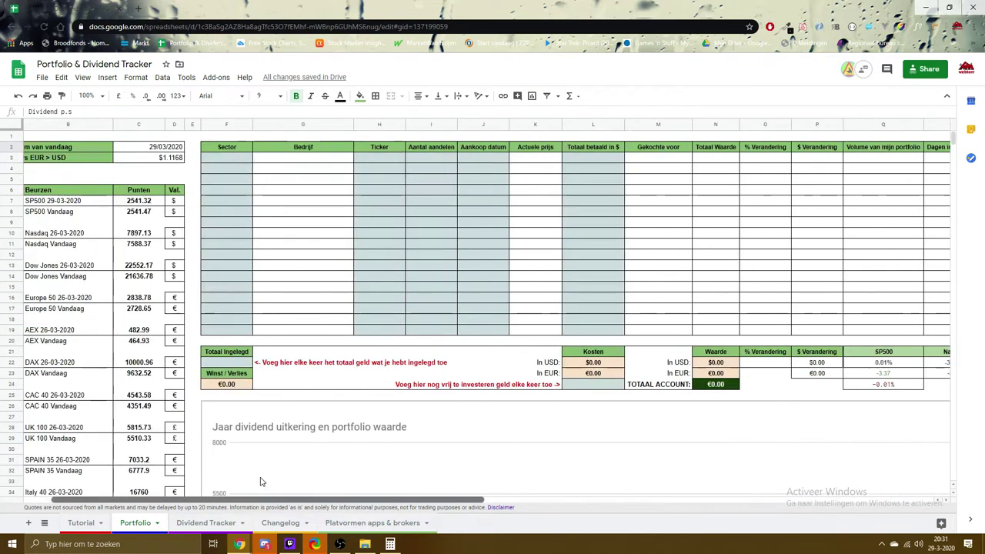
scroll(257, 366, down, 1)
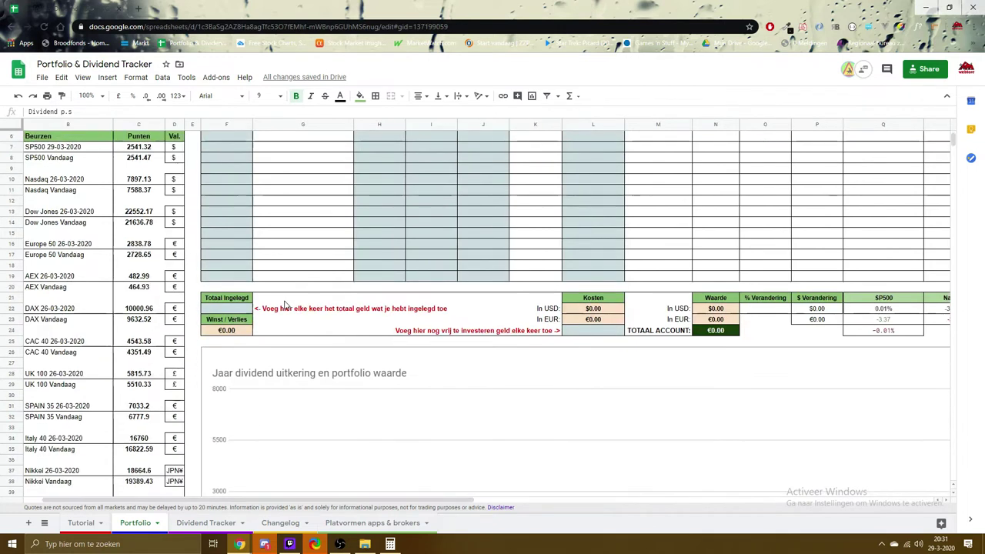
click(241, 310)
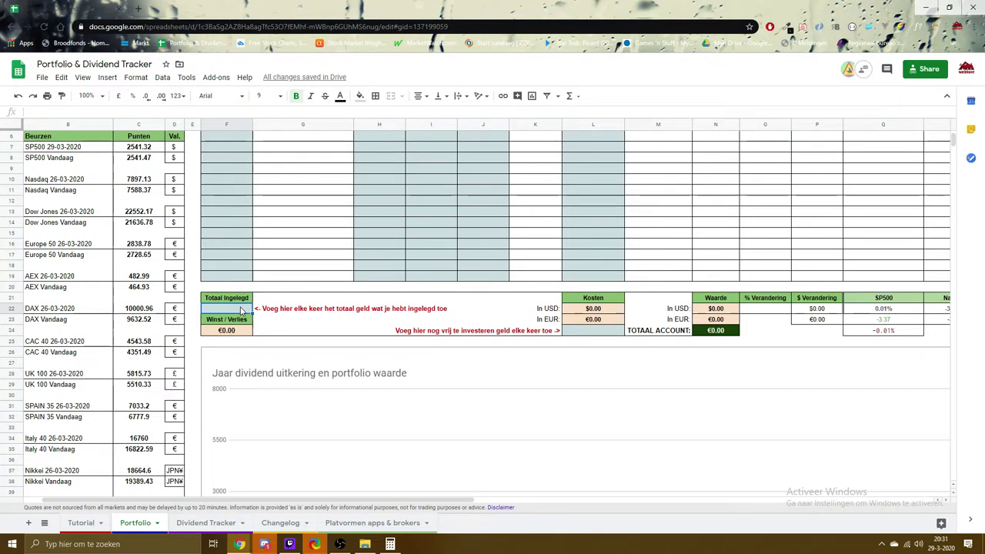
click(228, 323)
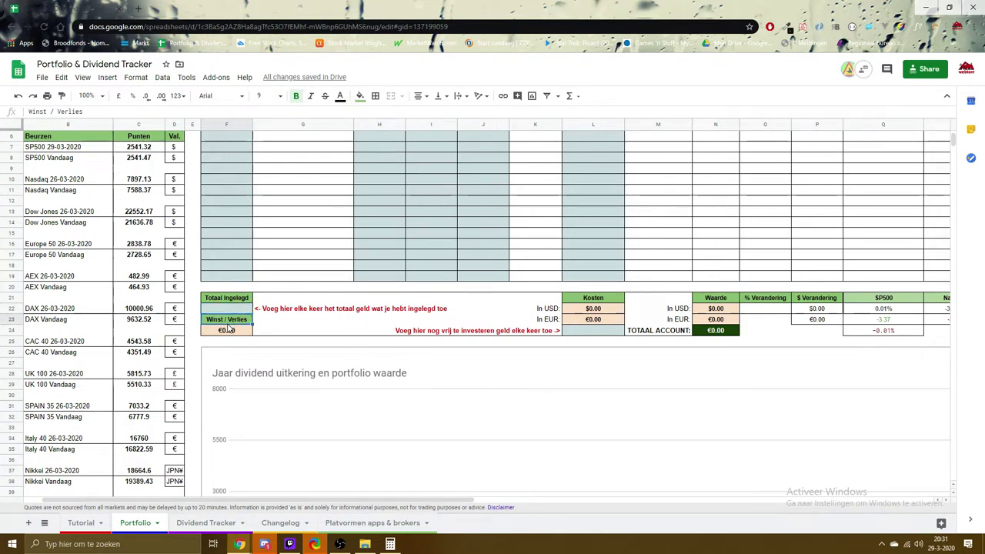
click(228, 330)
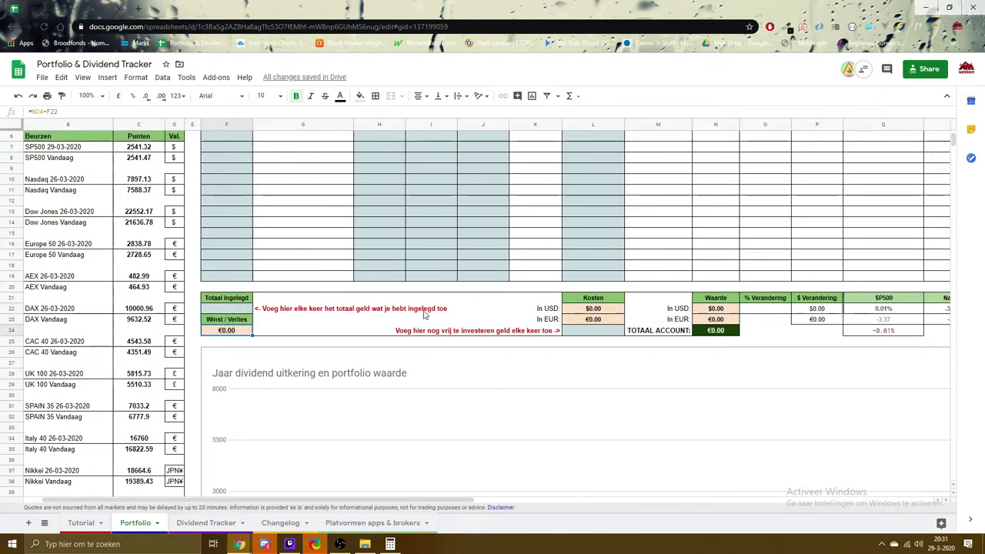
Inspect the Kosten formulas in USD and EUR, and select the input cell for money still free to invest
click(613, 300)
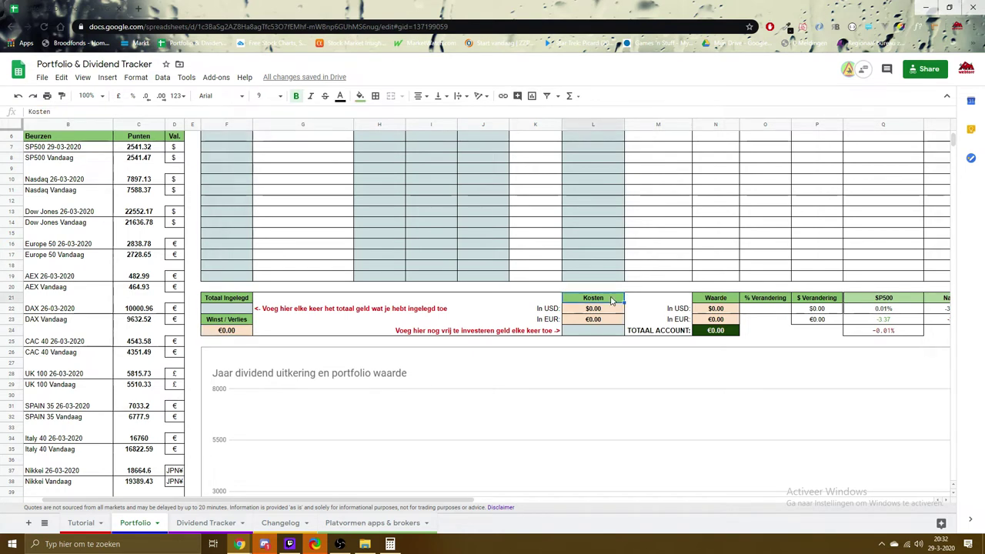
click(605, 309)
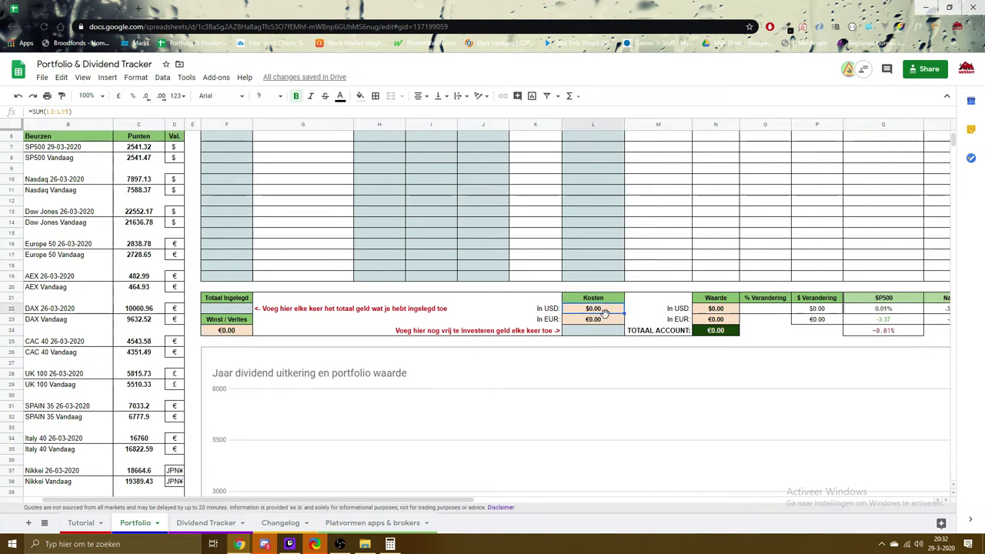
click(605, 320)
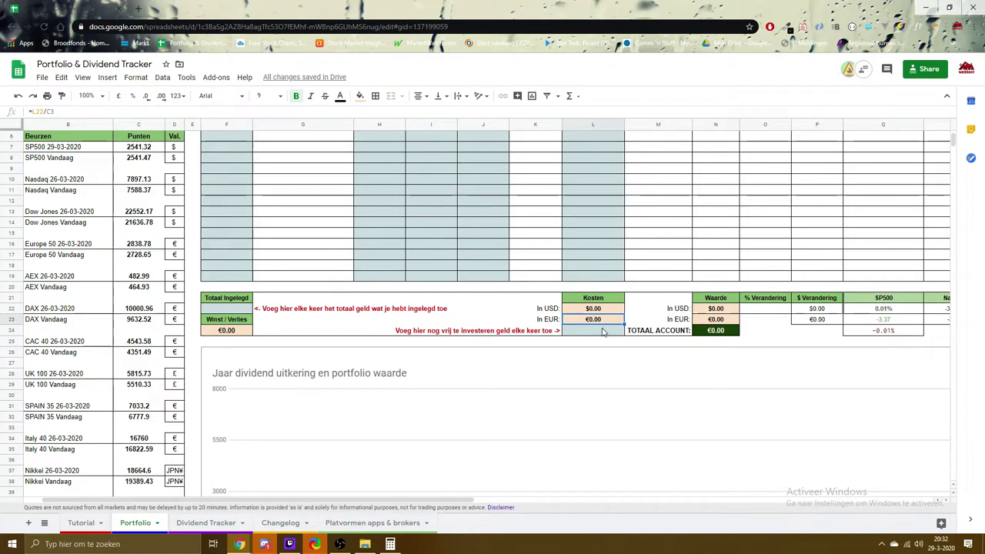
click(604, 332)
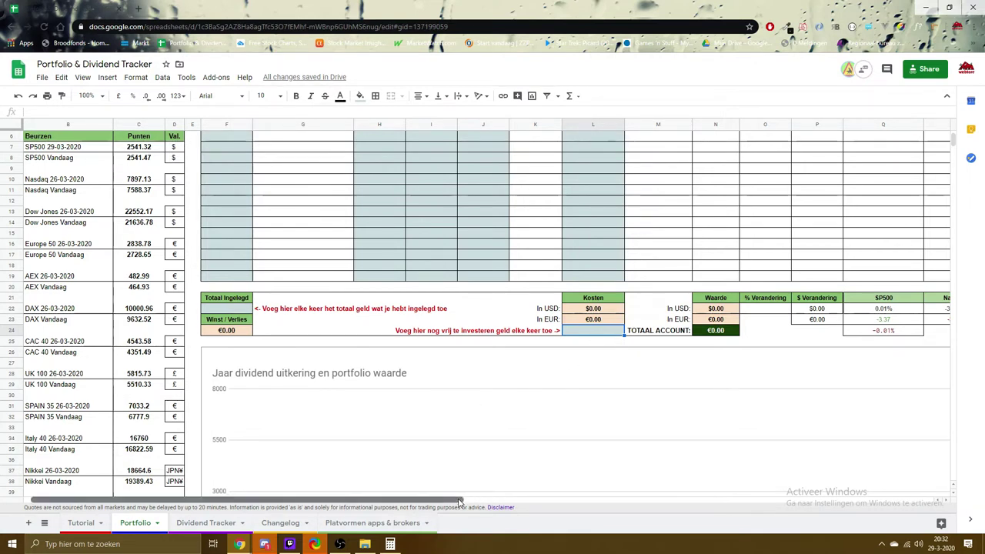
Inspect the Waarde formulas in USD and EUR and the TOTAAL ACCOUNT formula, and view the neighbouring index comparison
drag(498, 503, 573, 509)
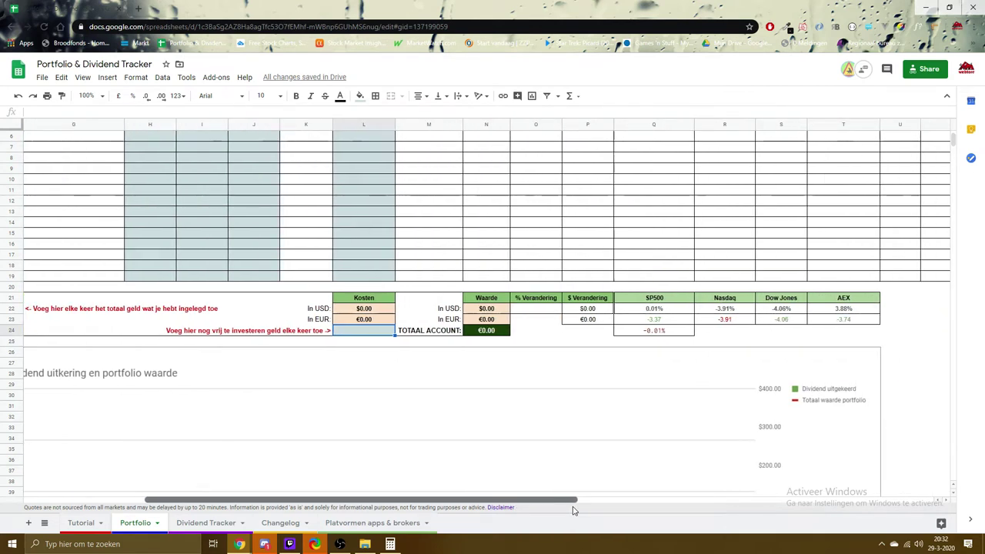
click(486, 298)
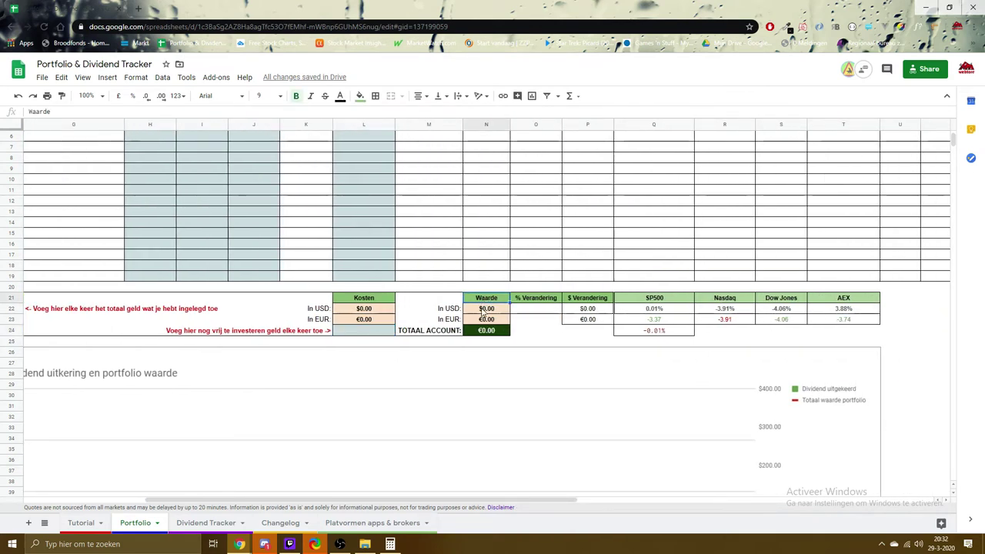
click(482, 311)
click(486, 320)
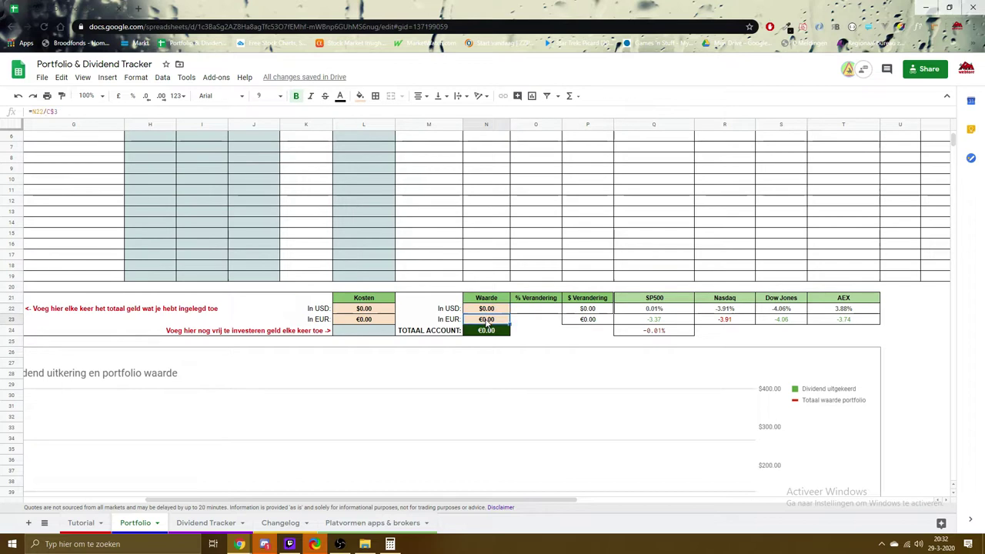
click(486, 336)
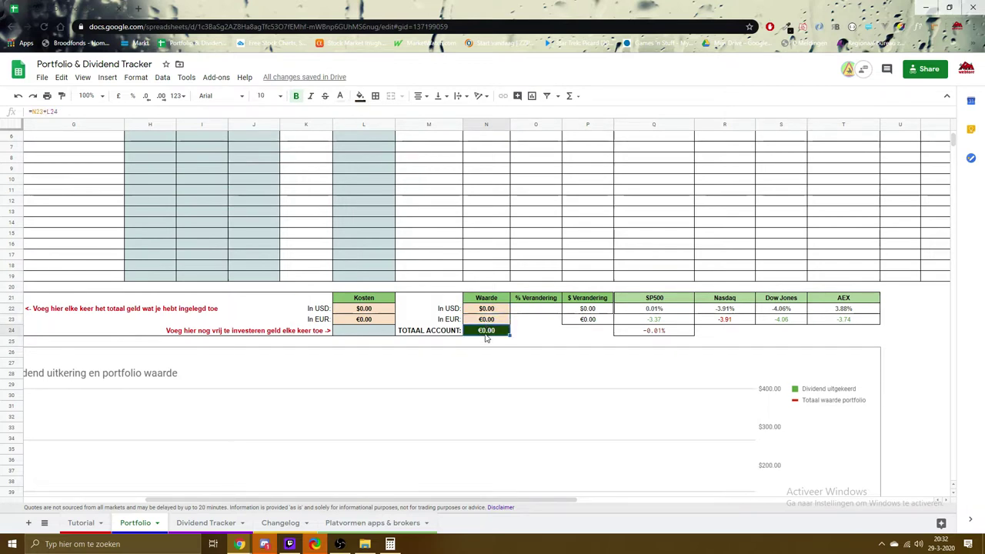
drag(454, 500, 549, 500)
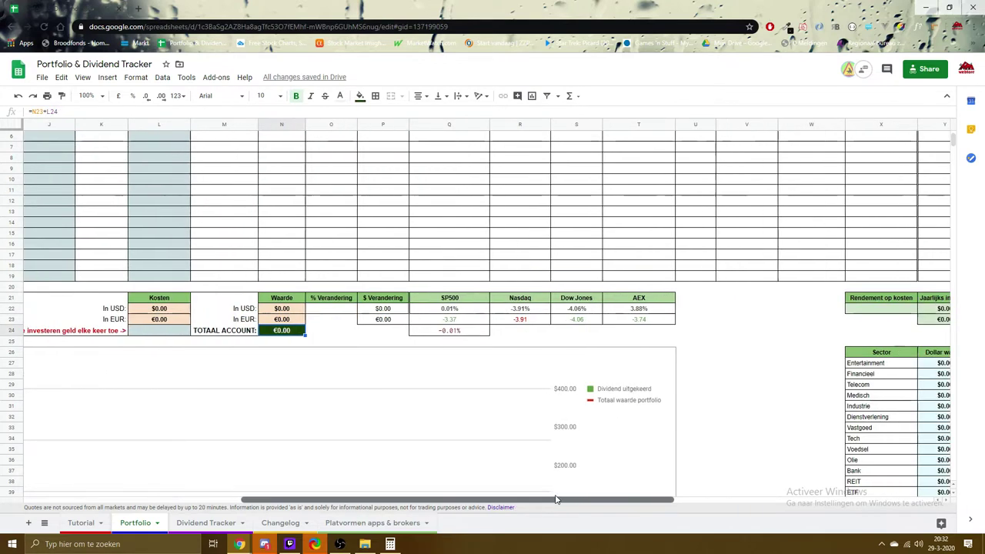
scroll(344, 303, up, 2)
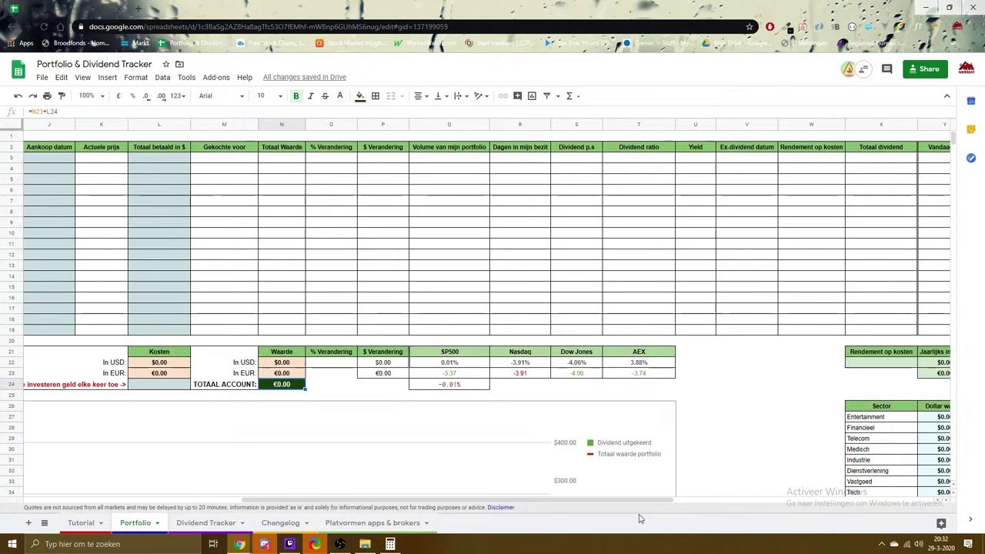
Inspect the formula beside the euro Jaarlijks inkomen amount, and point out the Sector table with dollar and euro values
drag(530, 504, 706, 505)
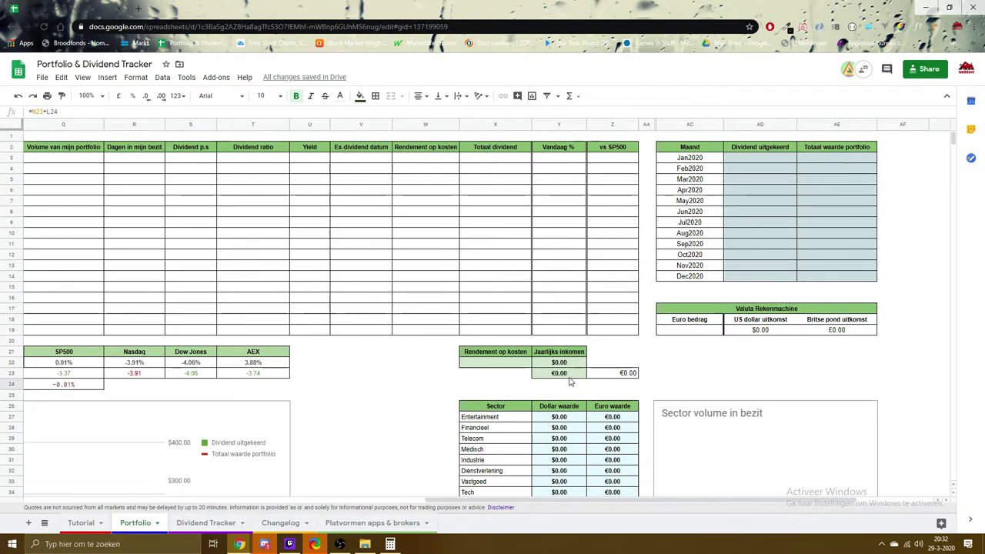
click(629, 373)
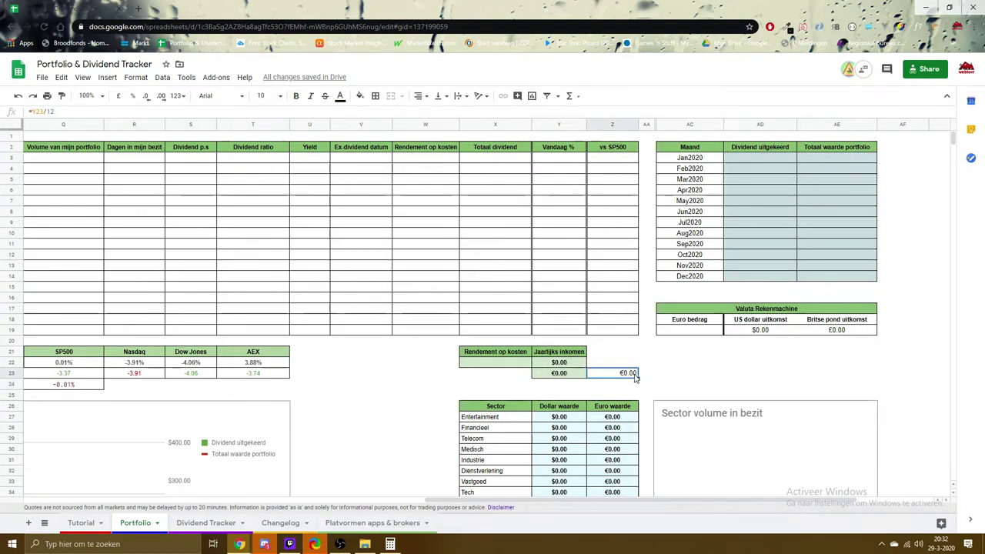
scroll(623, 366, down, 3)
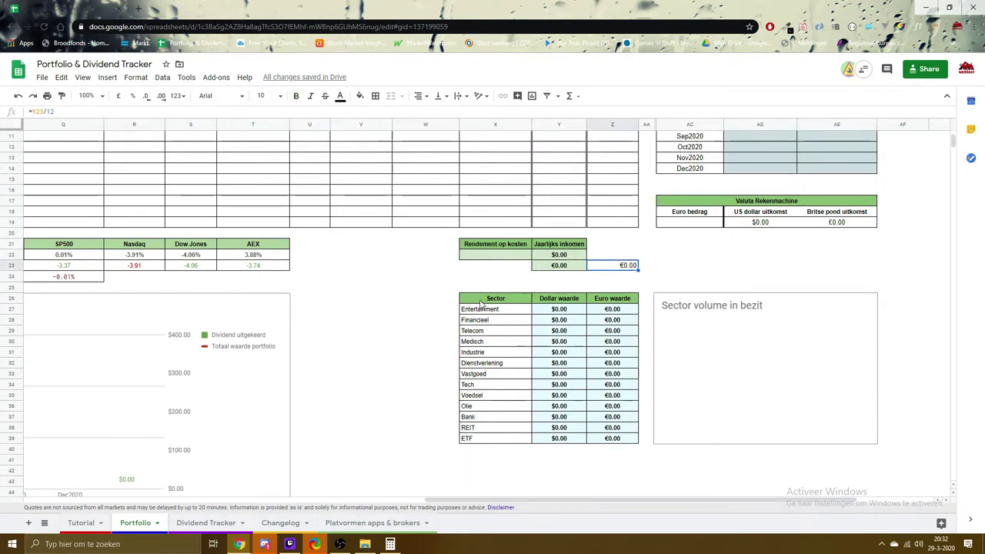
click(481, 302)
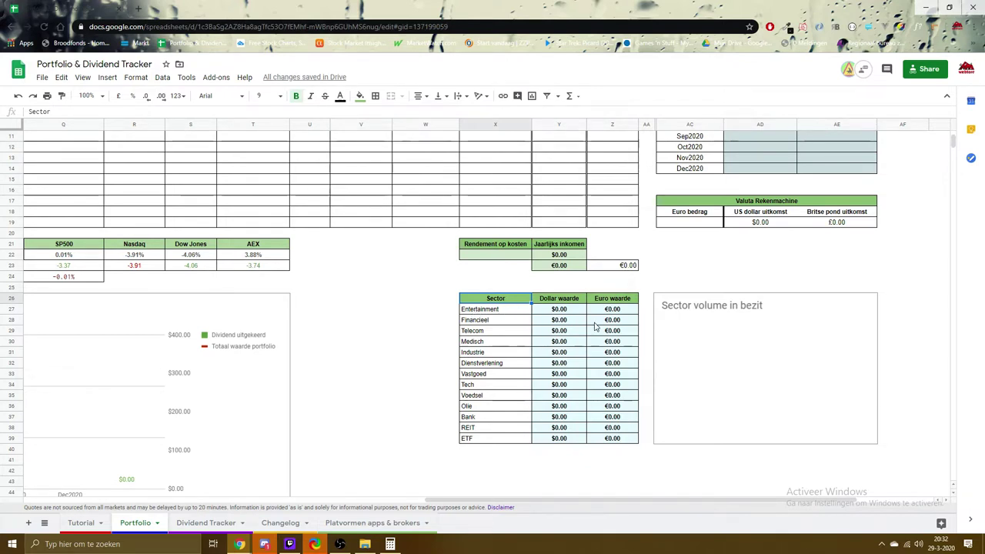
Point out the monthly input table by selecting the Jan2020 cells under Dividend uitgekeerd and Totaal waarde portfolio
scroll(607, 335, up, 3)
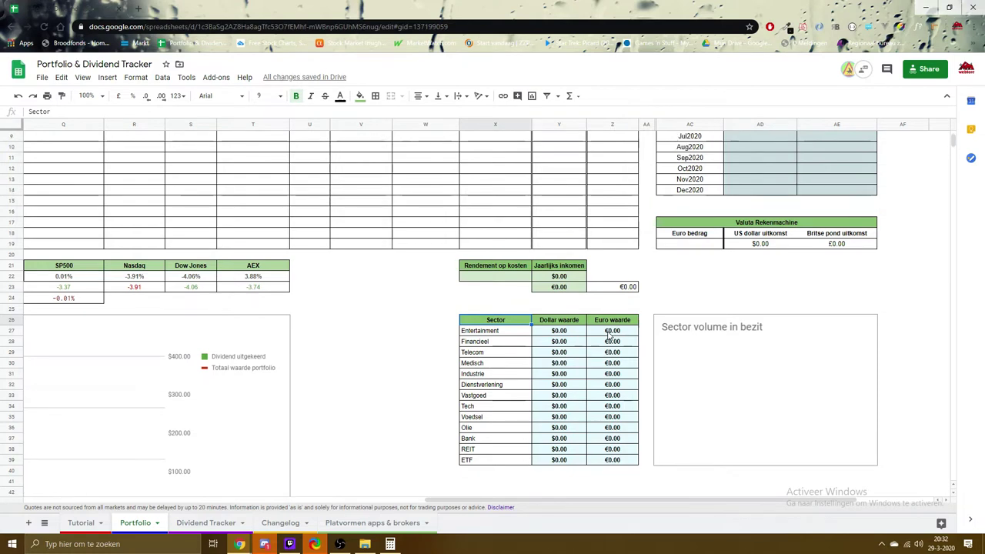
click(777, 173)
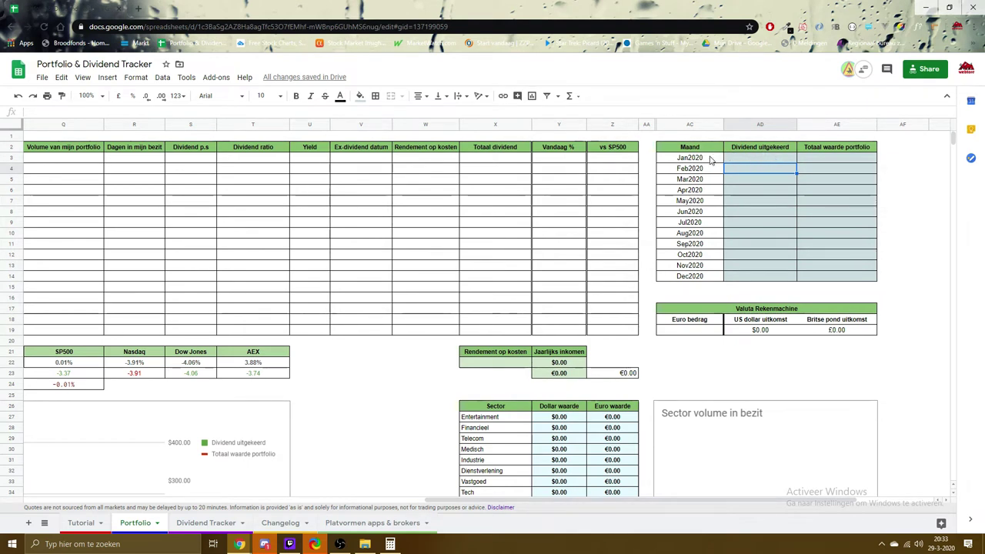
click(757, 159)
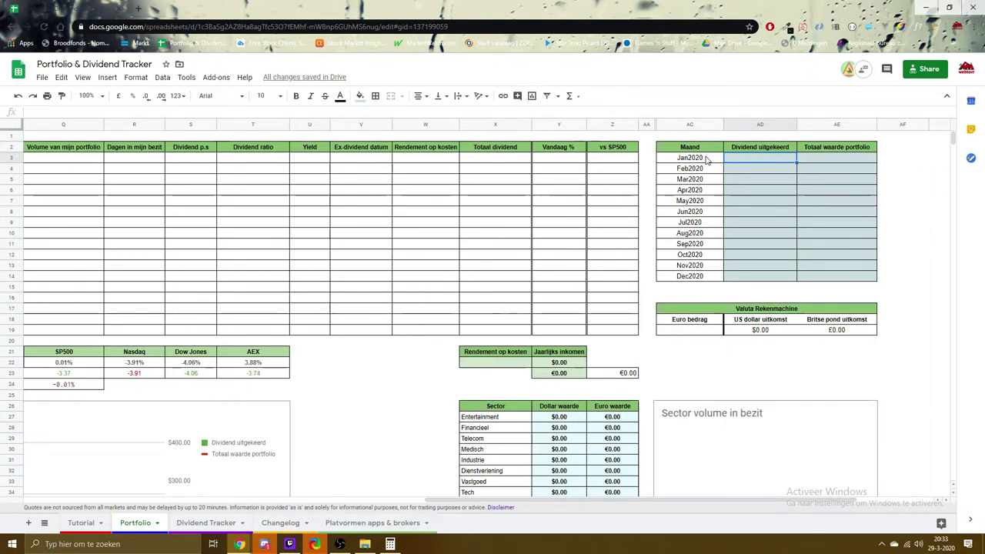
click(850, 160)
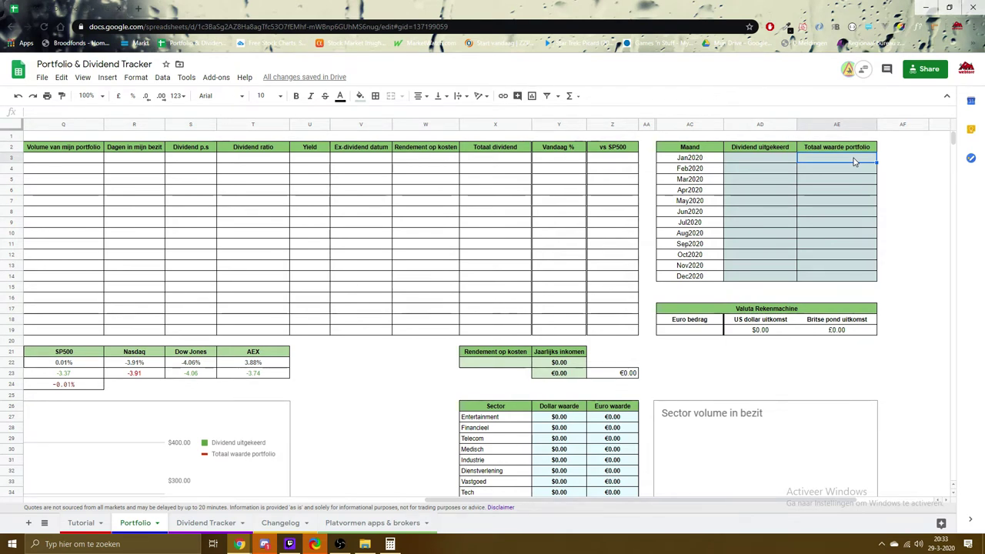
Select the Euro bedrag cell of the Valuta Rekenmachine and inspect its US dollar and Britse pond conversion formulas
click(707, 327)
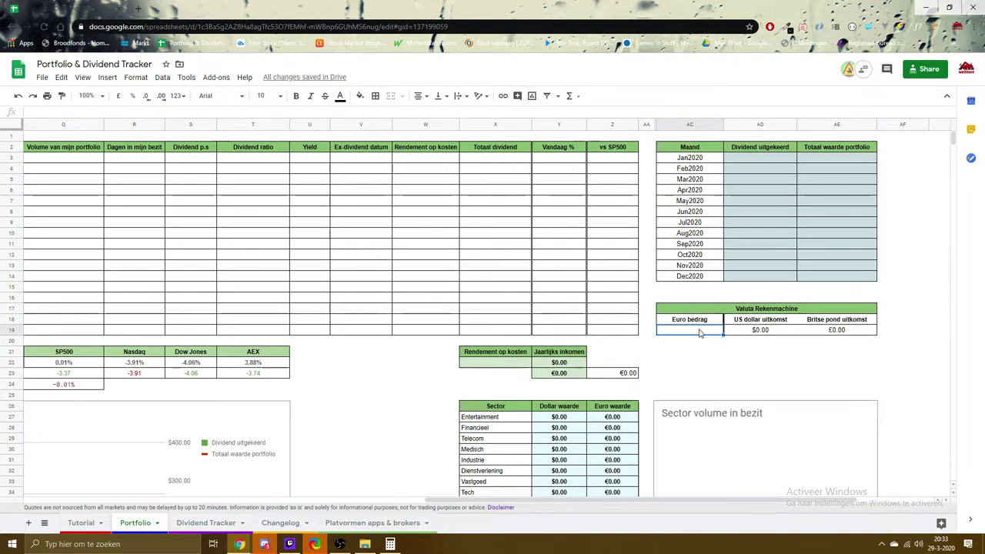
click(759, 331)
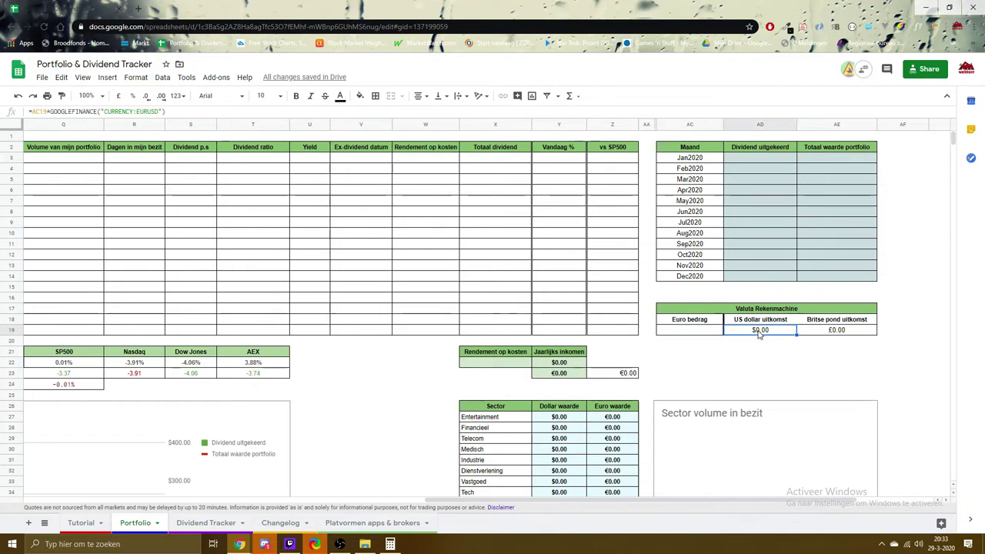
click(842, 331)
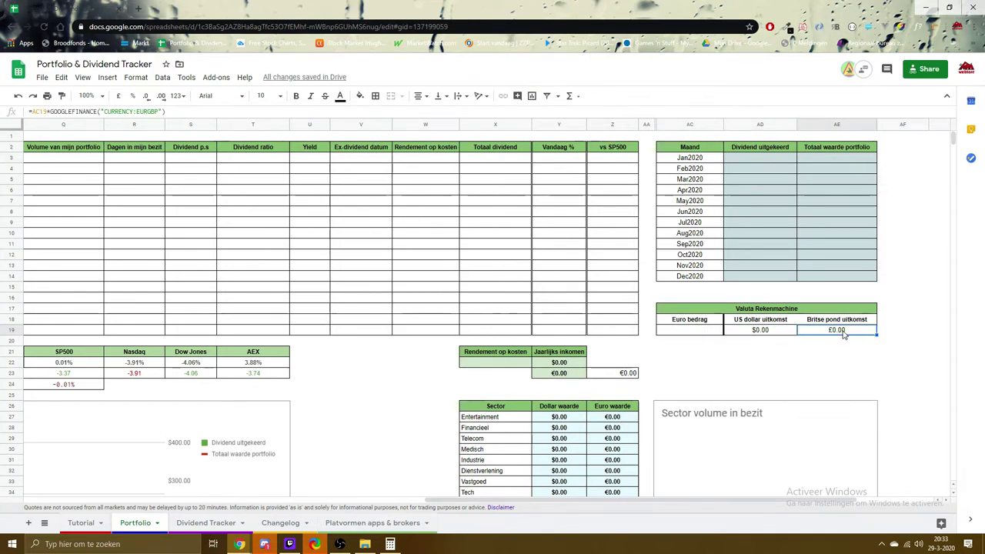
click(857, 363)
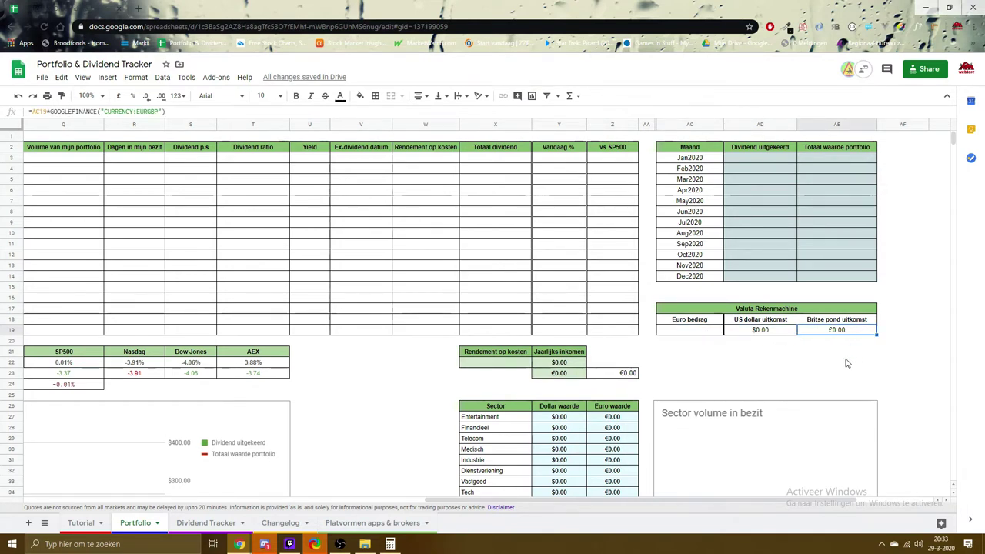
Inspect the US dollar uitkomst formula of the currency calculator again, and select the first input cell under Totaal betaald in $
click(761, 329)
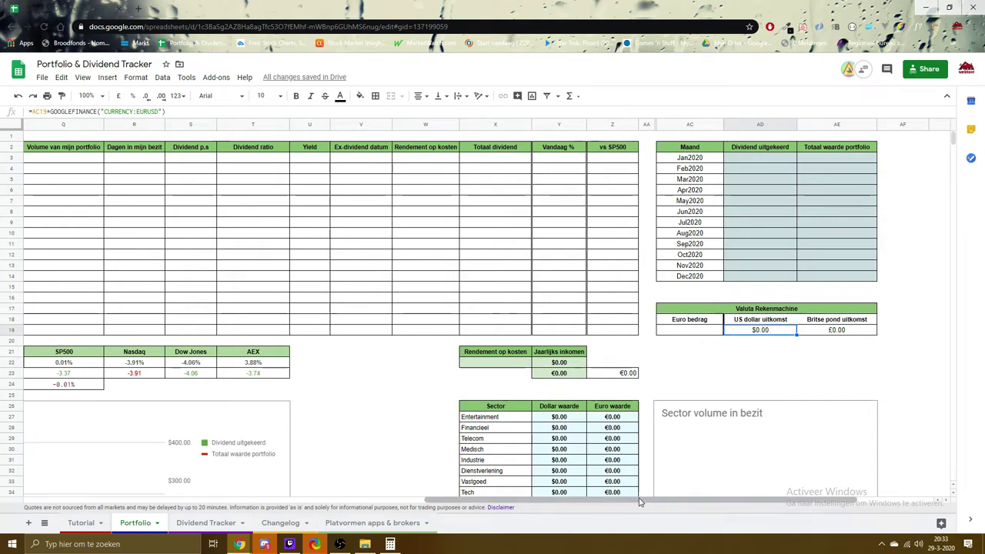
drag(638, 502, 525, 508)
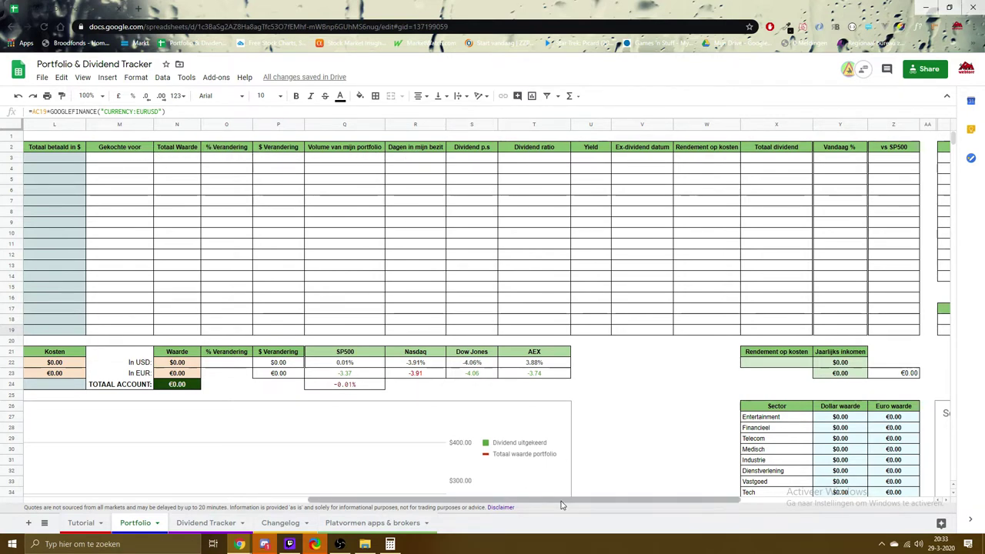
scroll(507, 504, left, 2)
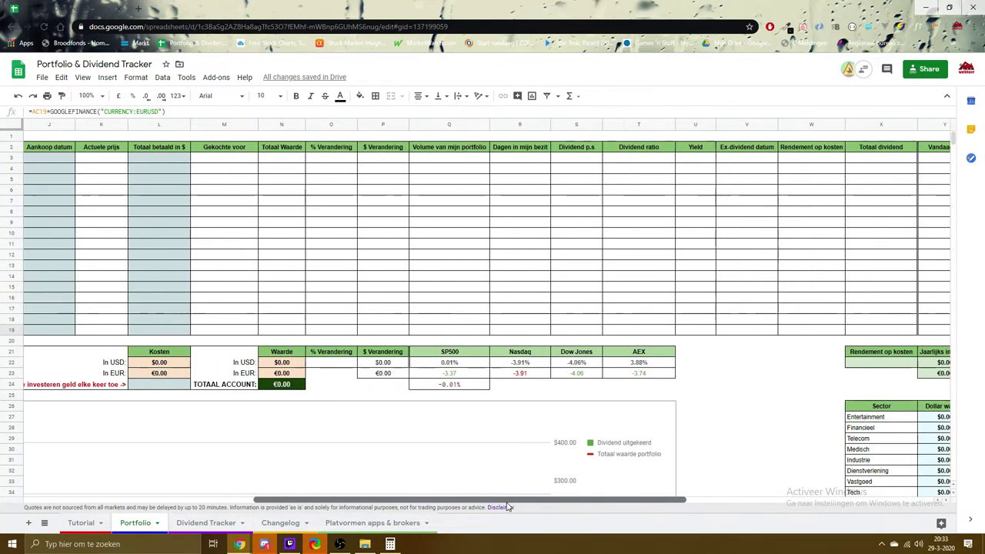
click(173, 160)
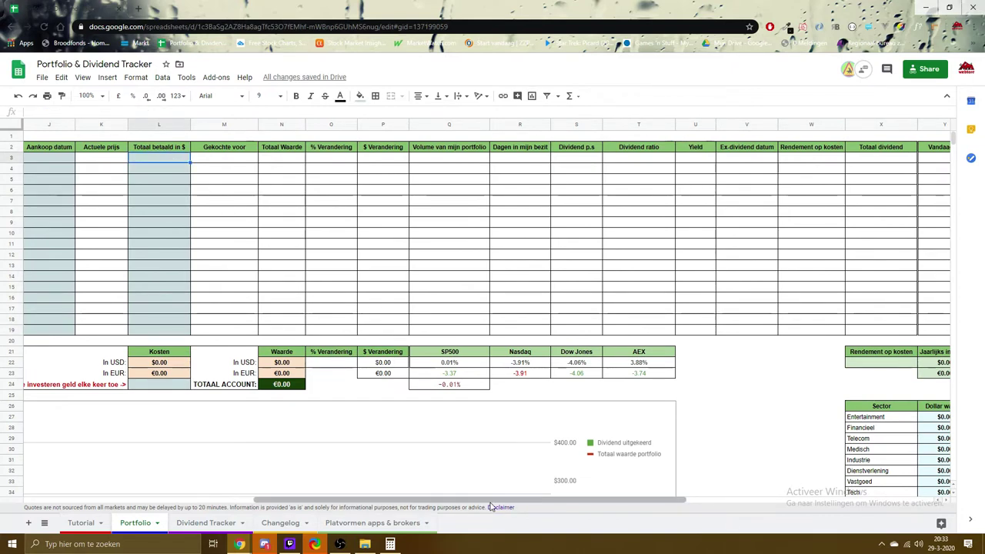
View the Sector volume in bezit chart area beside the Sector table
scroll(491, 504, right, 5)
scroll(613, 343, down, 4)
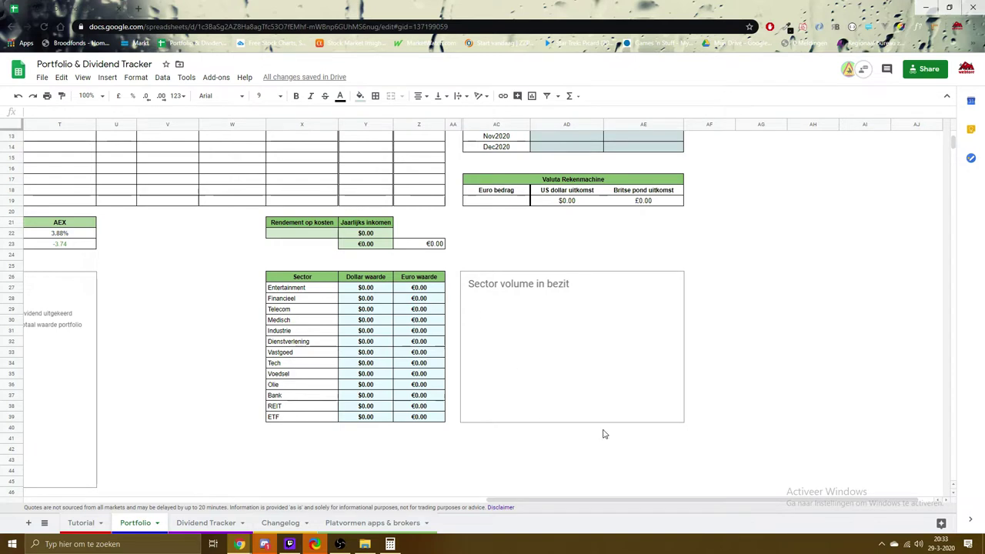
mouse_move(663, 501)
mouse_down()
mouse_move(627, 500)
mouse_move(652, 498)
mouse_up()
scroll(803, 358, up, 5)
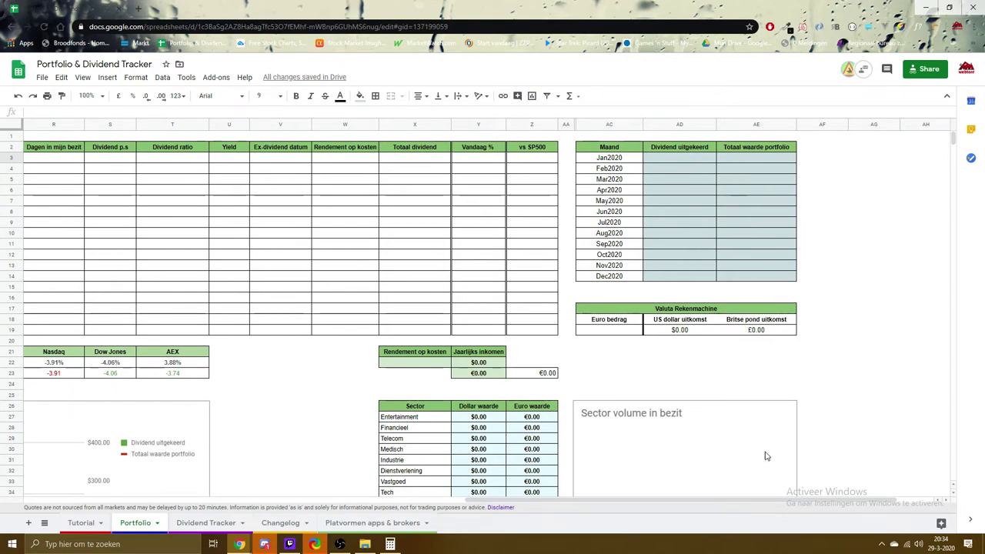
View the Jaar dividend uitkering en portfolio waarde chart and the notice about the Shanghai stock exchange below it
drag(741, 501, 374, 499)
scroll(457, 394, down, 3)
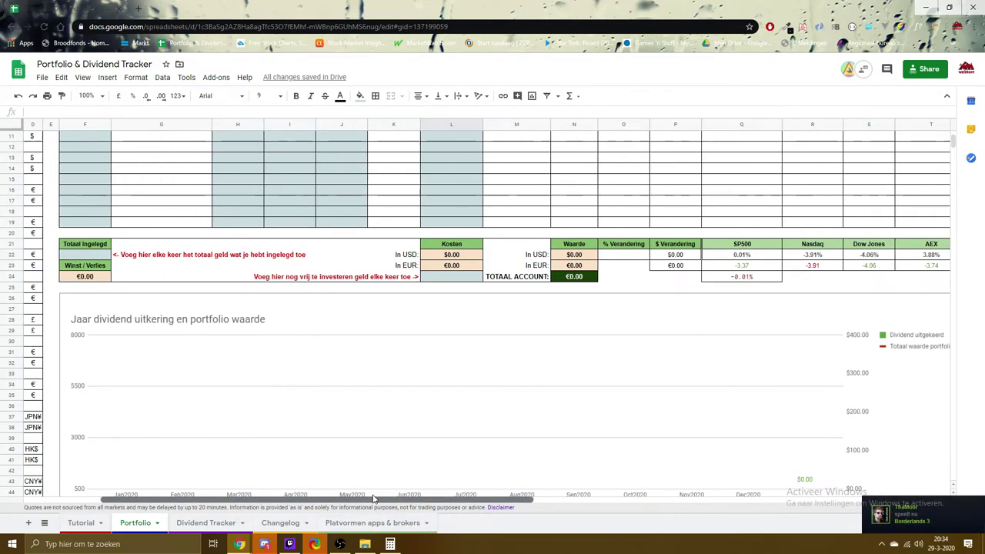
scroll(369, 415, down, 1)
scroll(369, 414, down, 3)
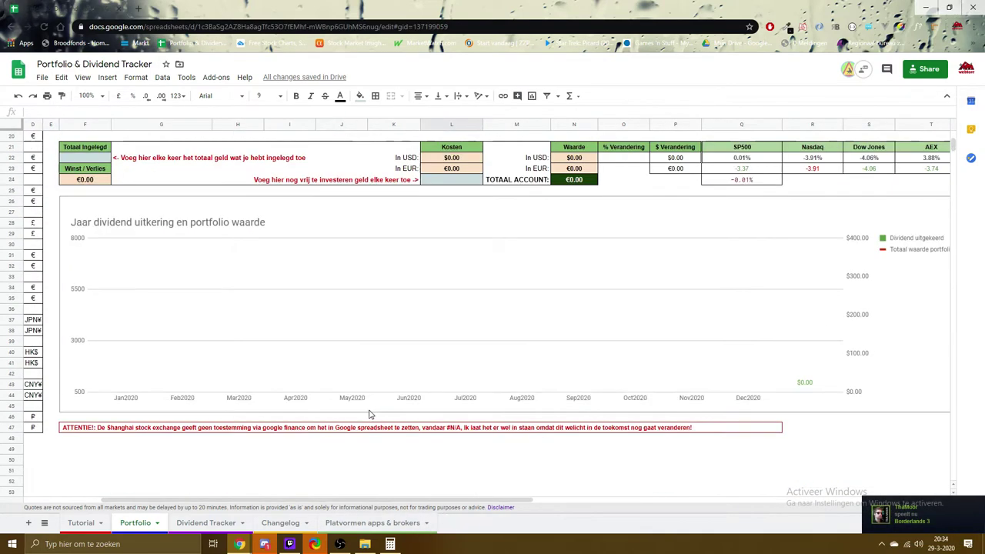
drag(446, 504, 326, 470)
scroll(367, 451, up, 2)
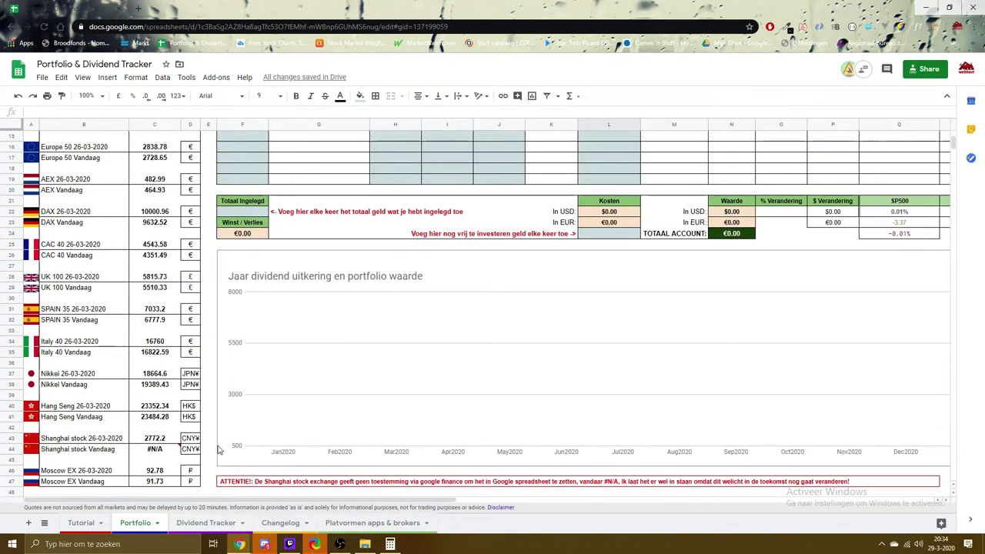
Open the Dividend Tracker sheet and inspect the formula in the first Bedrijf cell of the Aandelen lijst
click(206, 522)
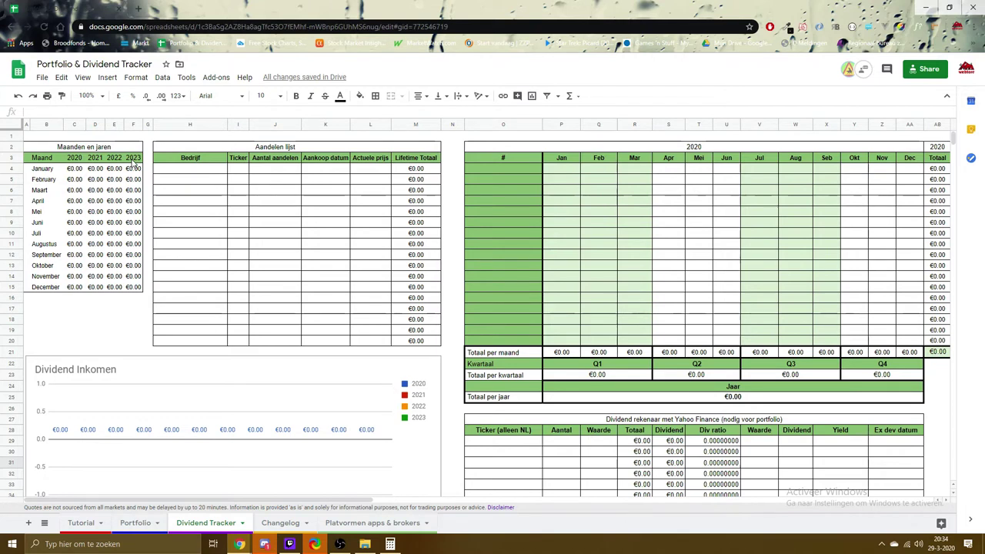
click(195, 175)
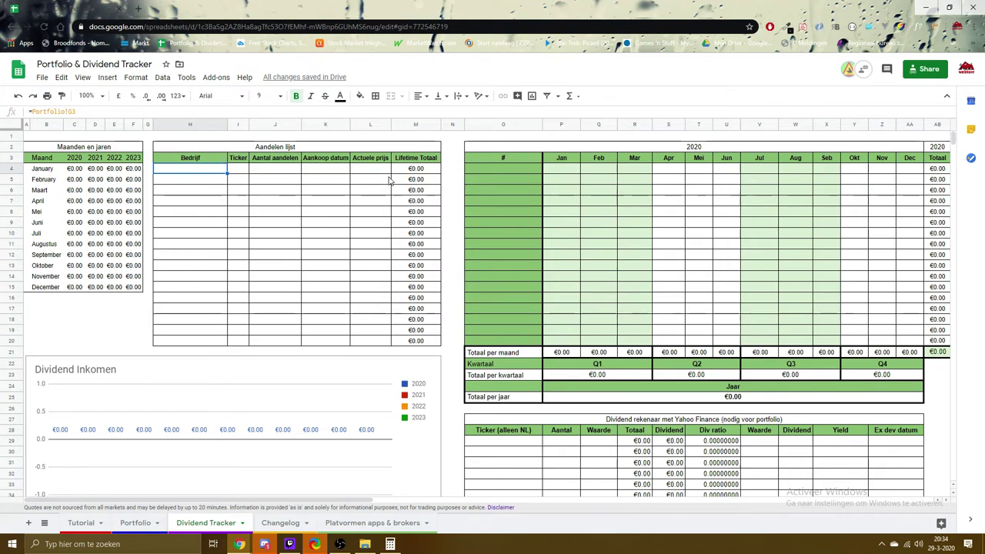
drag(343, 501, 277, 479)
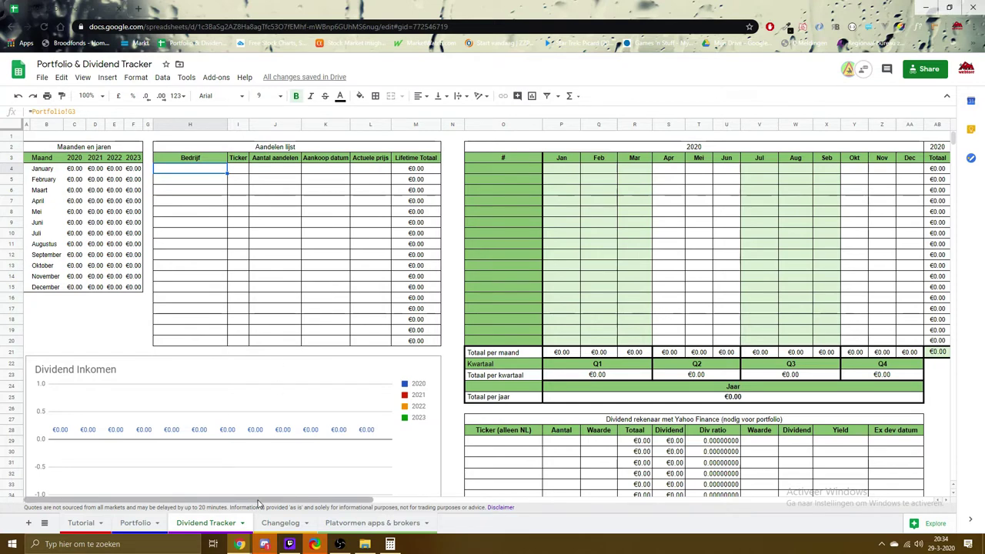
drag(260, 501, 54, 498)
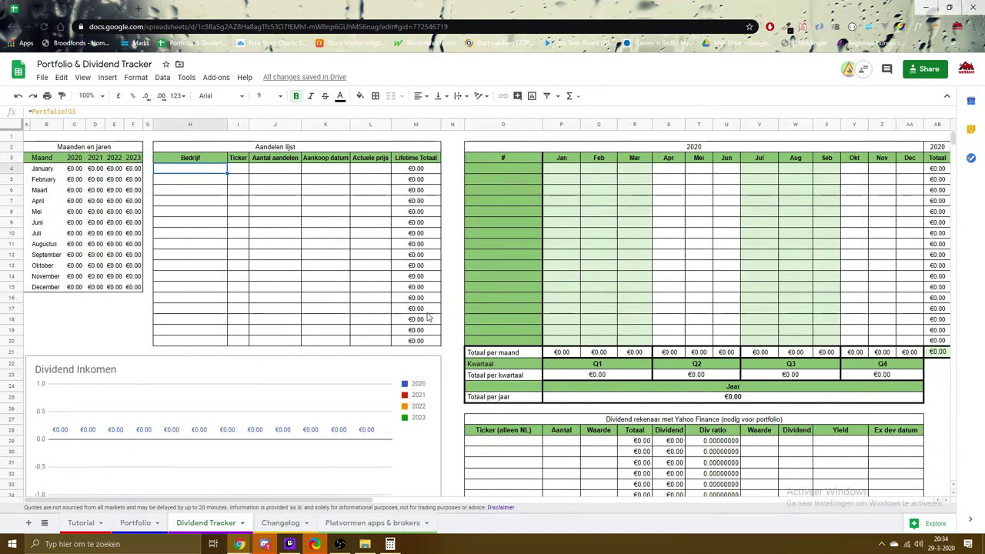
Inspect the first-row Waarde and Dividend lookup formulas in the Dividend rekenaar met Yahoo Finance table
scroll(734, 284, down, 2)
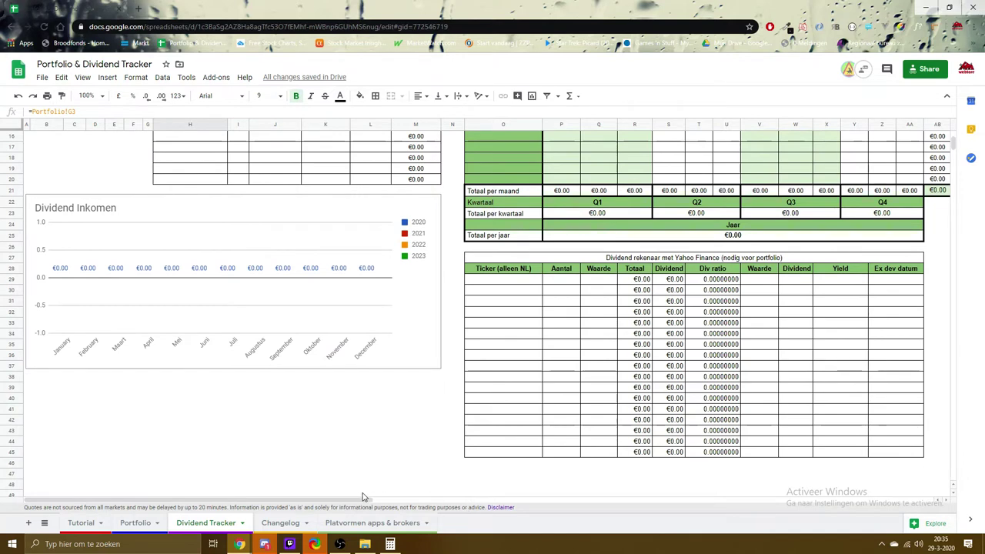
drag(359, 501, 456, 502)
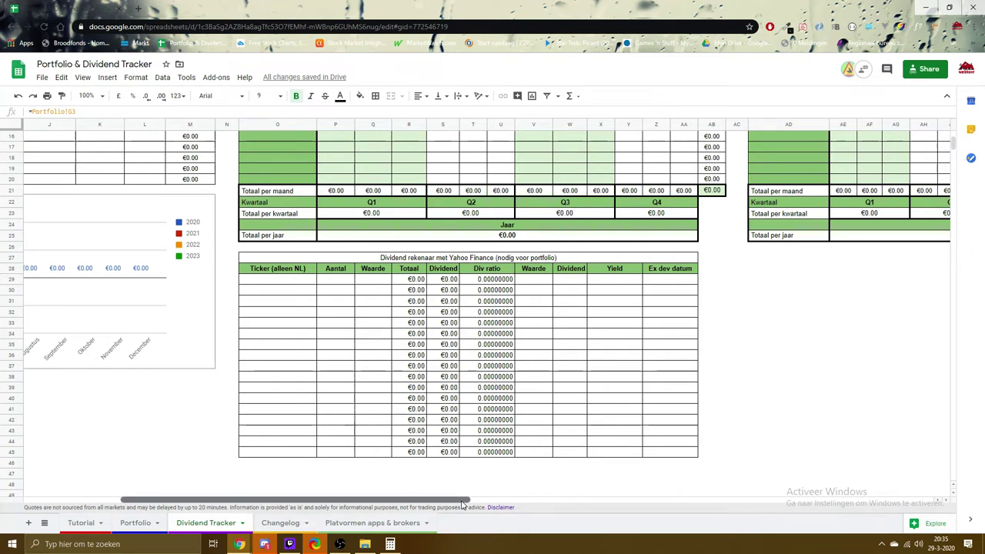
click(529, 282)
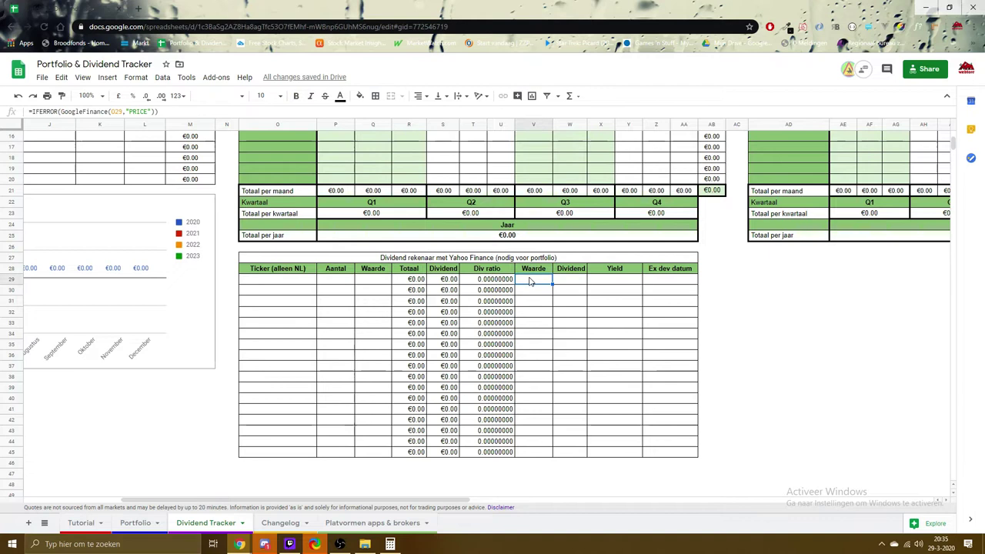
click(579, 283)
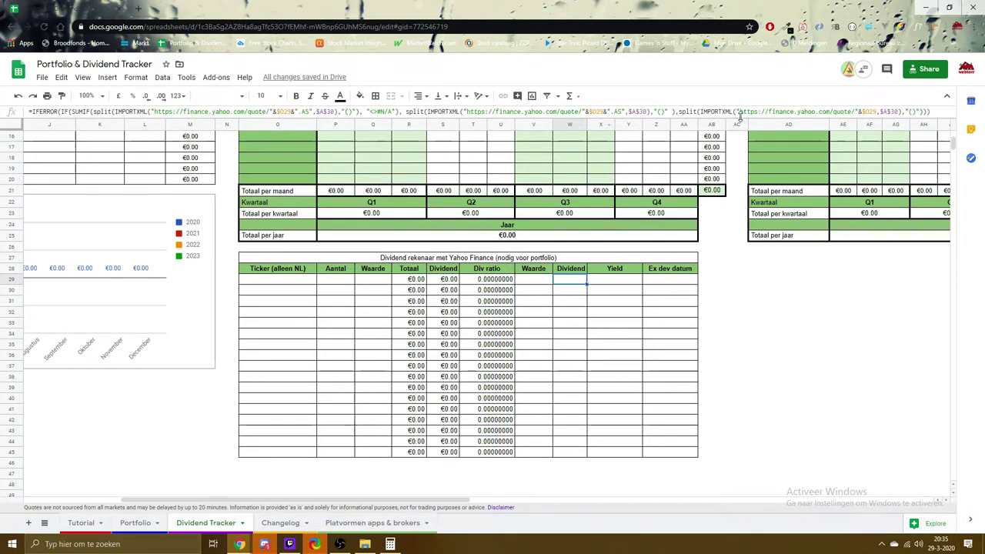
drag(448, 502, 195, 508)
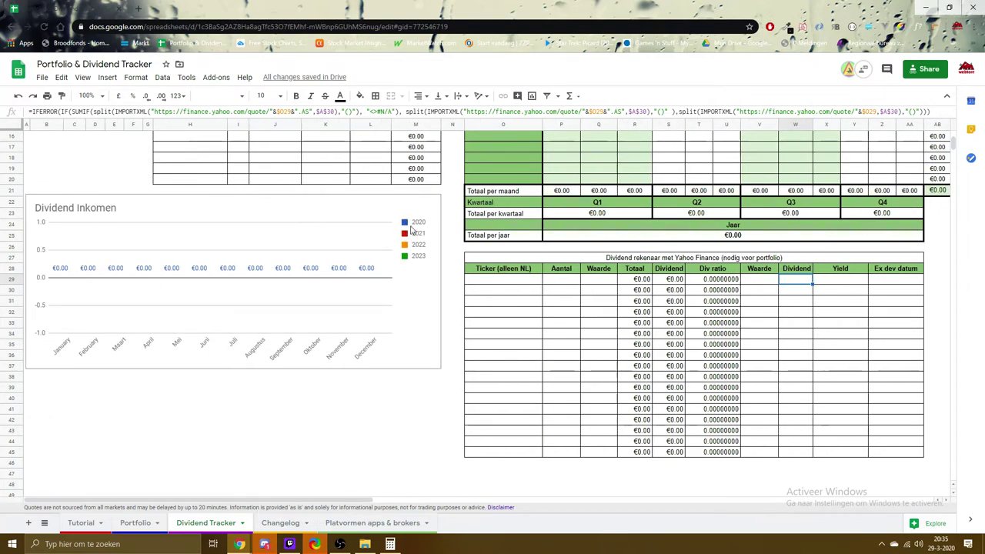
Point out the monthly cells of the 2020 dividend table by selecting cells across its quarters, ending in the Okt column
scroll(419, 288, up, 3)
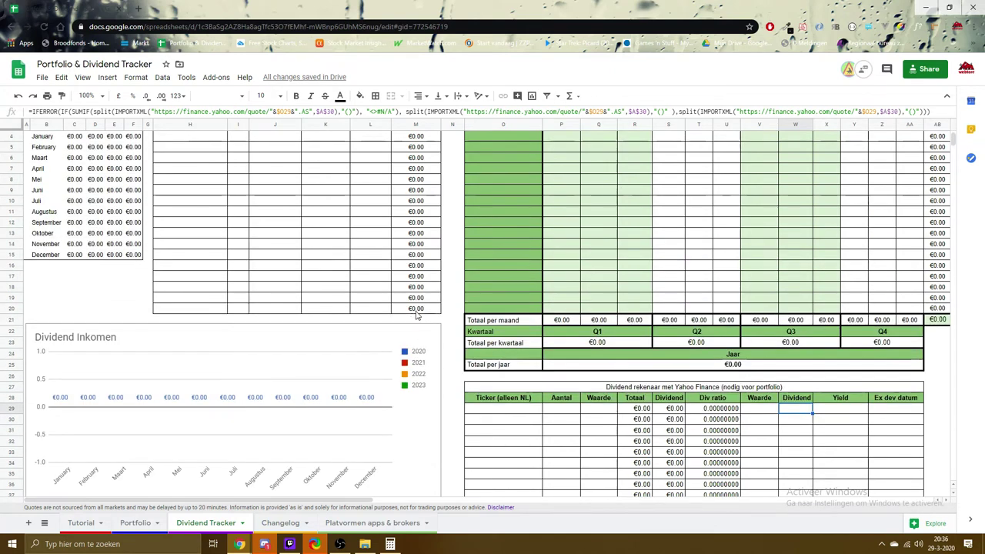
scroll(555, 322, up, 1)
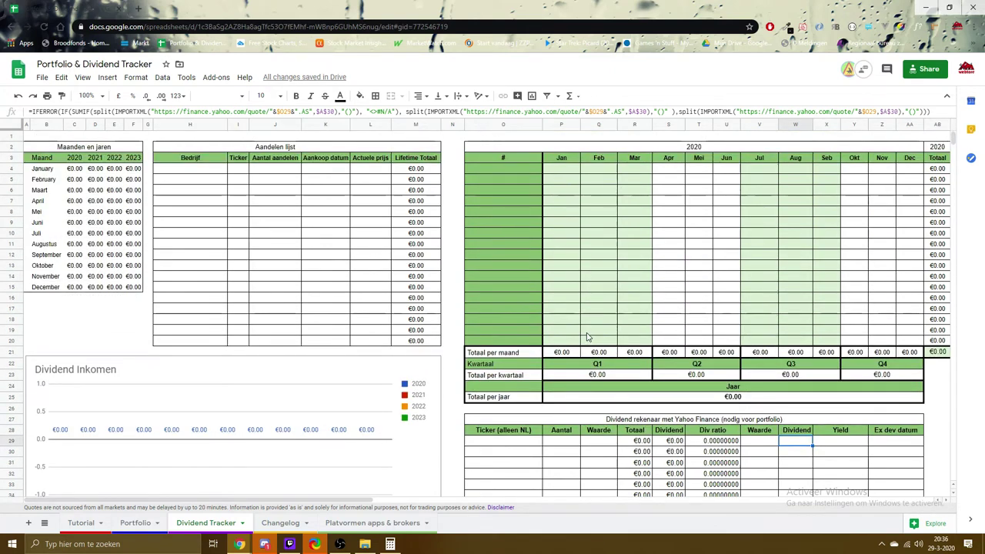
click(565, 180)
click(631, 180)
click(760, 178)
click(852, 180)
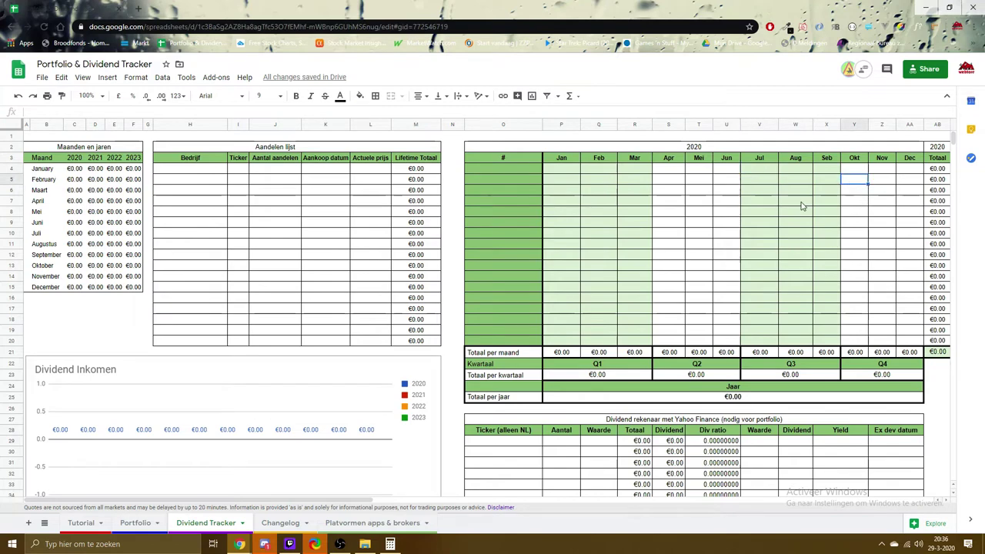
drag(371, 501, 270, 446)
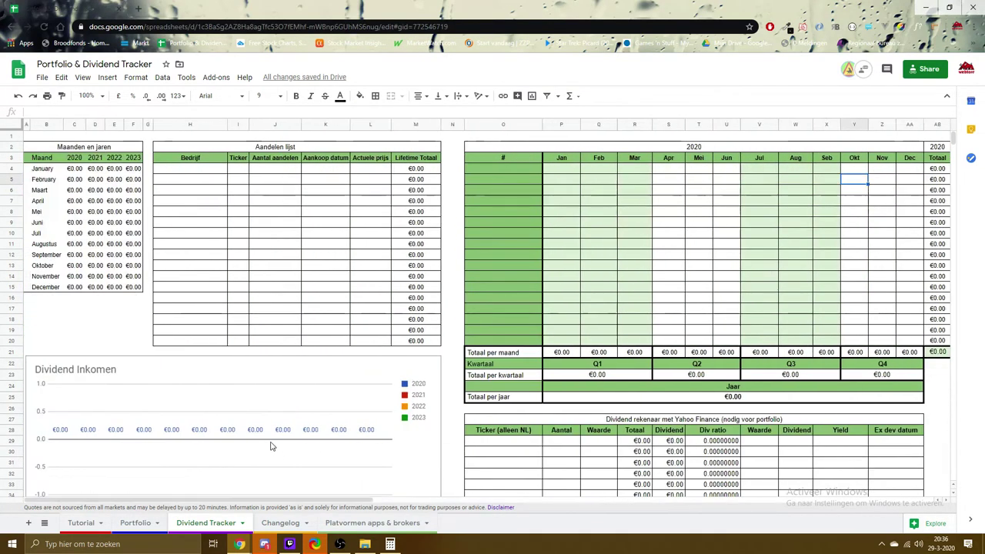
Open the Changelog sheet to read the new functionality updates, and select the message box under Bug Fixes
scroll(283, 406, down, 2)
click(278, 523)
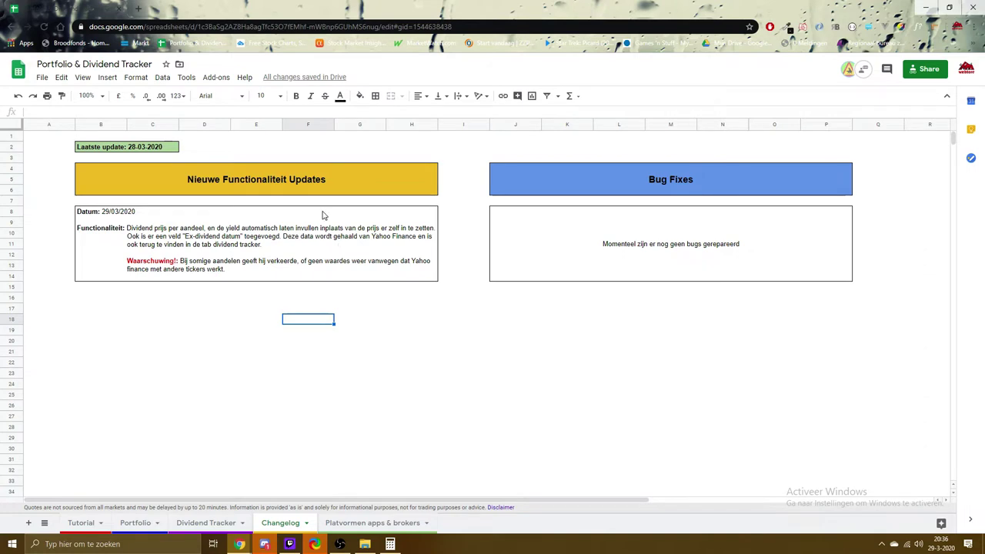
click(750, 245)
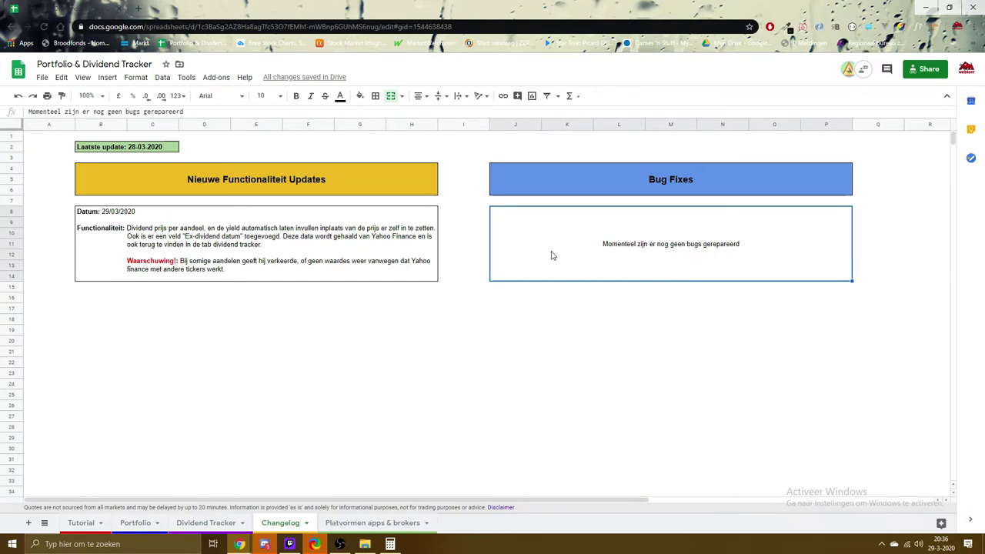
Open the Platvormen apps & brokers sheet and review the Brokers column, including De Giro's app store links and the Flatex and Binck entries
click(355, 523)
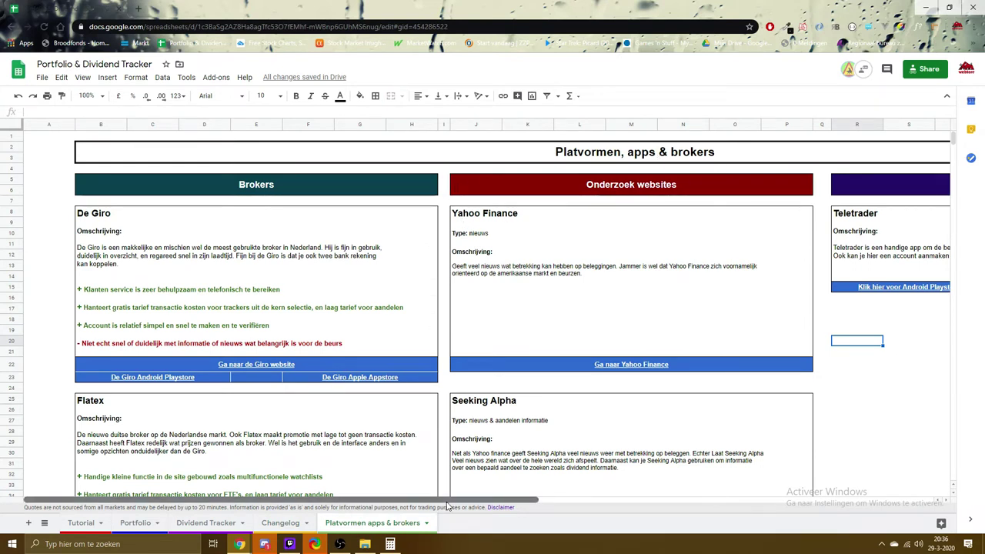
drag(454, 499, 406, 483)
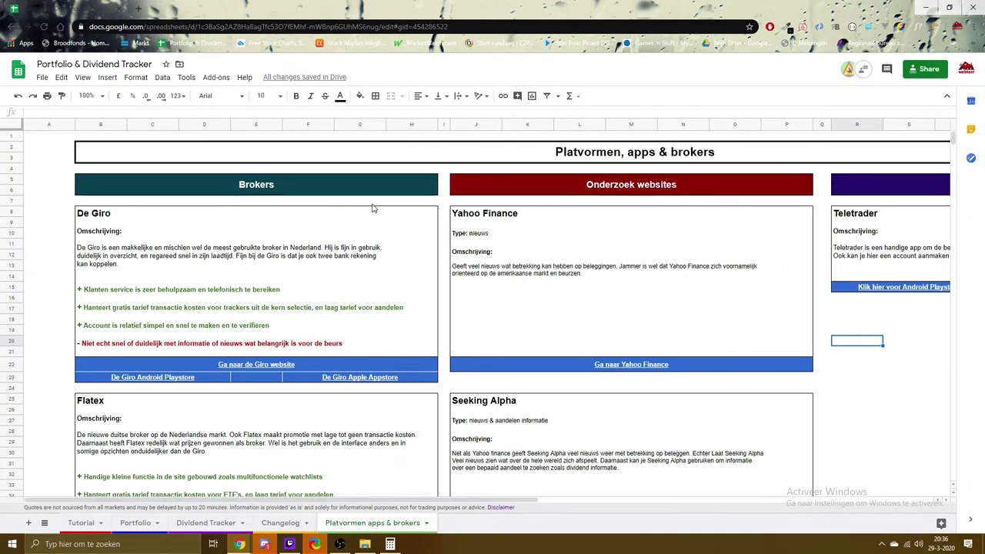
scroll(372, 208, down, 3)
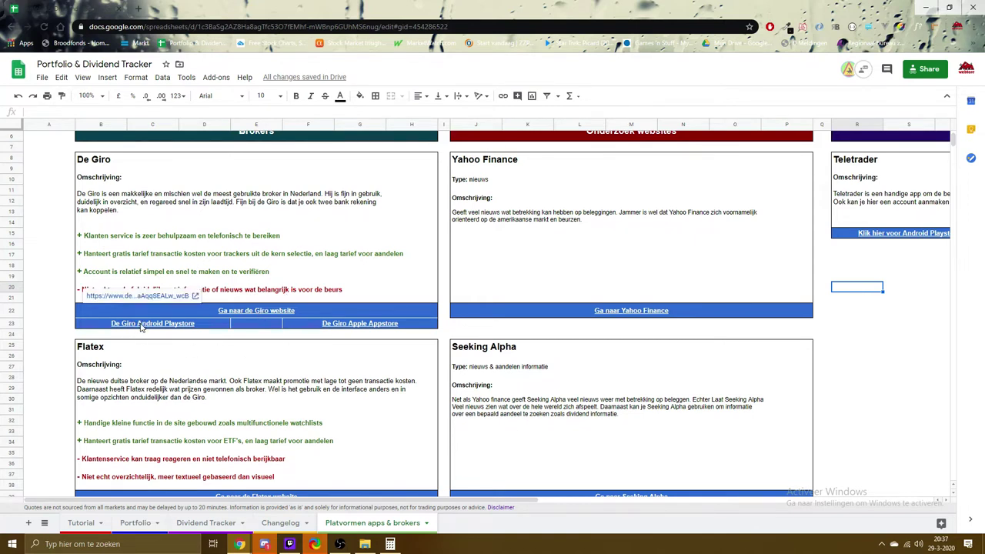
mouse_move(143, 326)
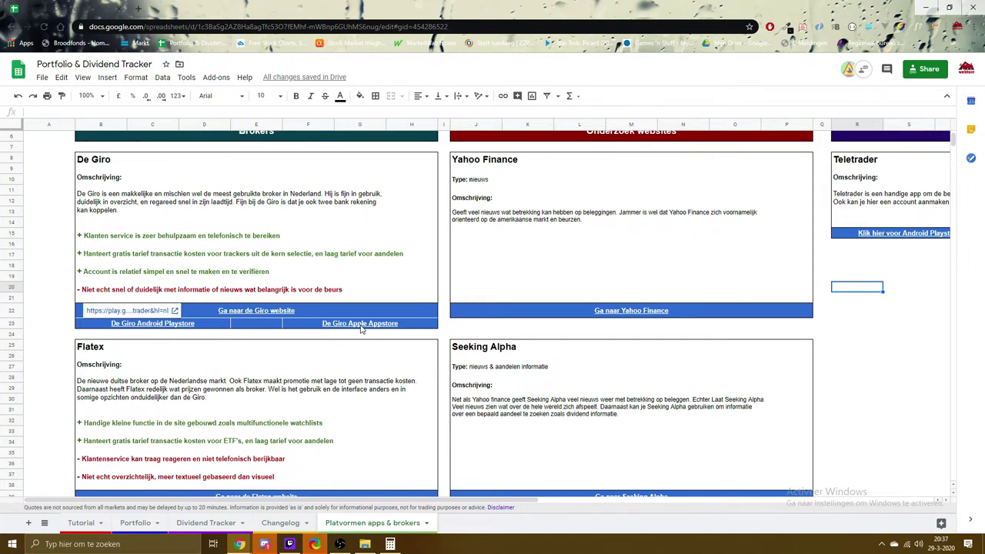
mouse_move(364, 330)
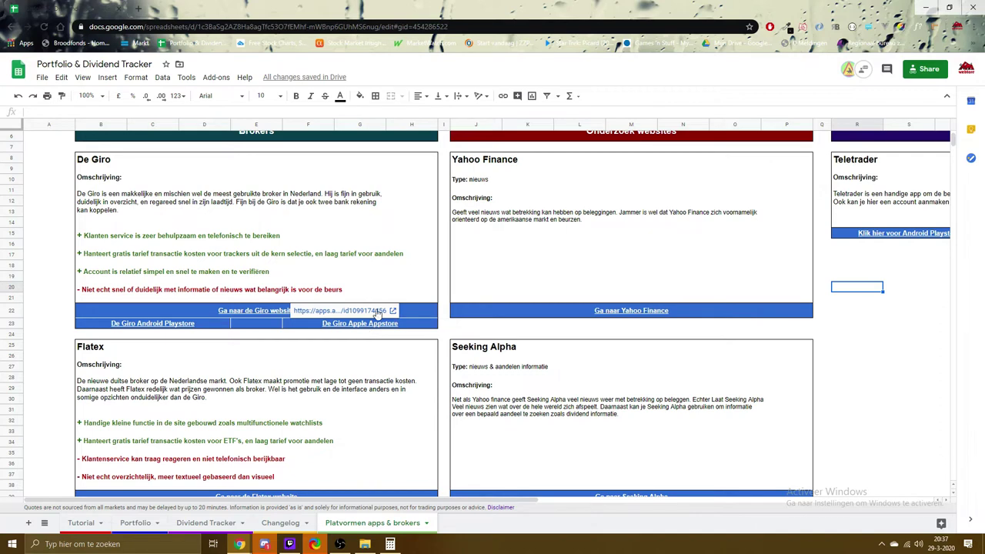
scroll(377, 237, down, 1)
scroll(377, 237, down, 2)
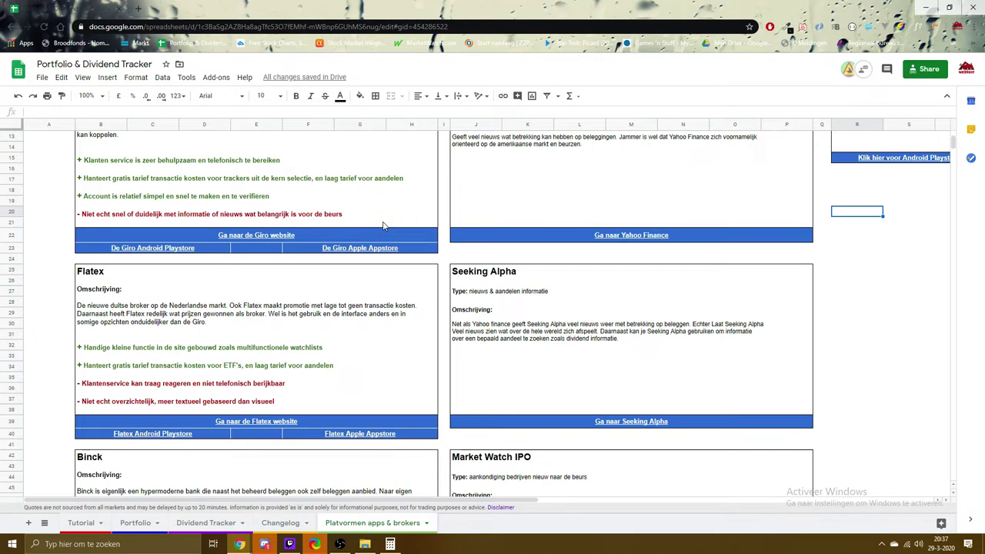
scroll(377, 223, down, 3)
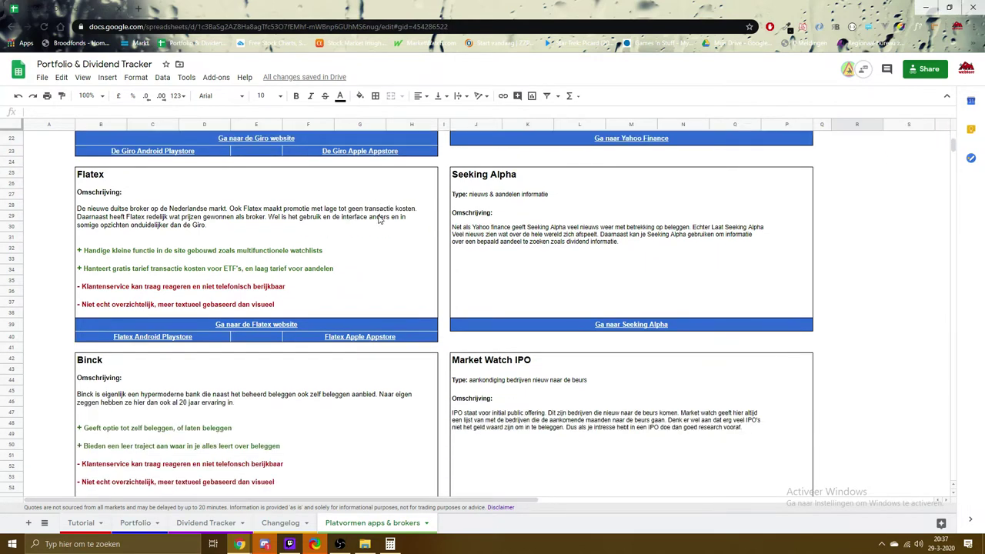
scroll(725, 279, up, 4)
scroll(725, 279, up, 2)
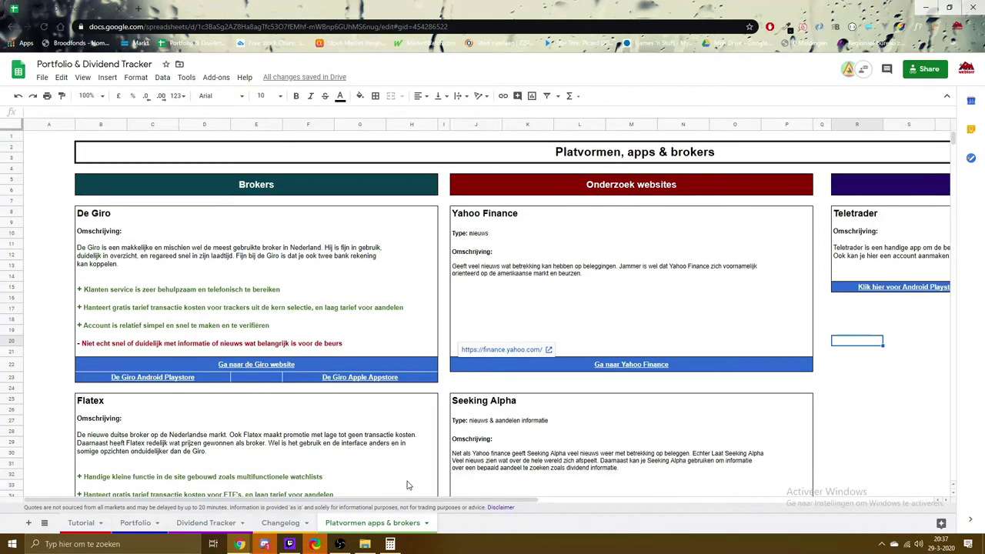
Review the Onderzoek websites column, covering the Yahoo Finance, Seeking Alpha and Market Watch IPO entries
drag(362, 501, 469, 501)
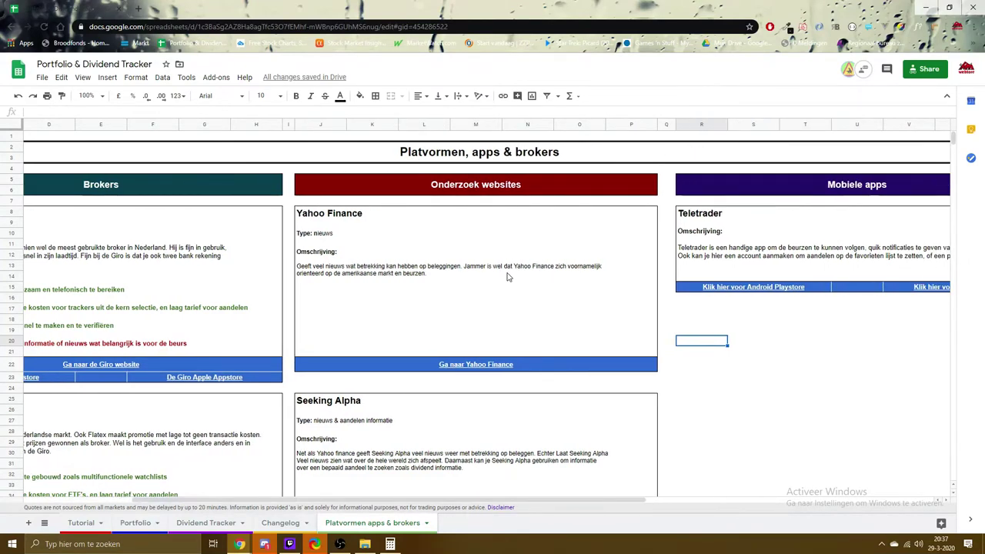
scroll(507, 277, down, 1)
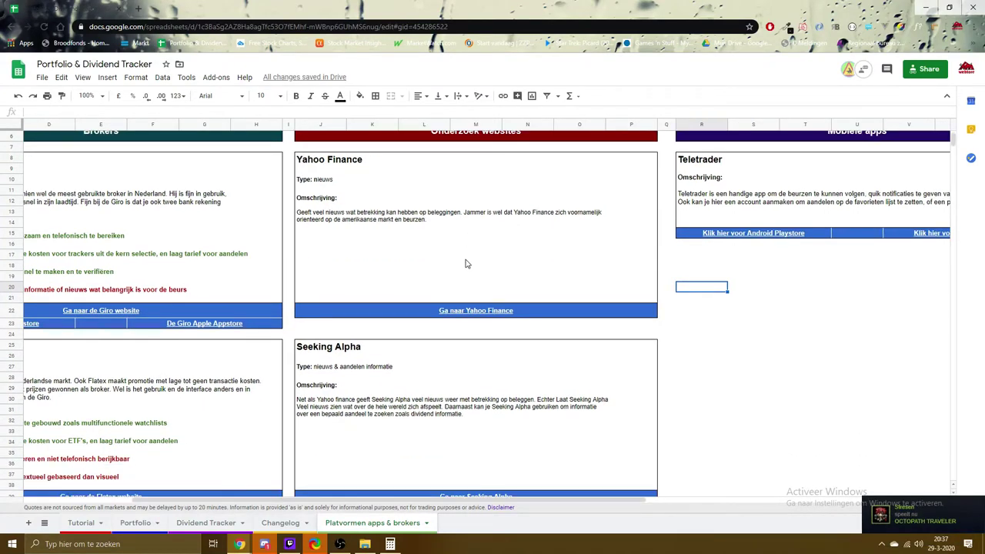
scroll(482, 303, down, 1)
scroll(476, 288, down, 6)
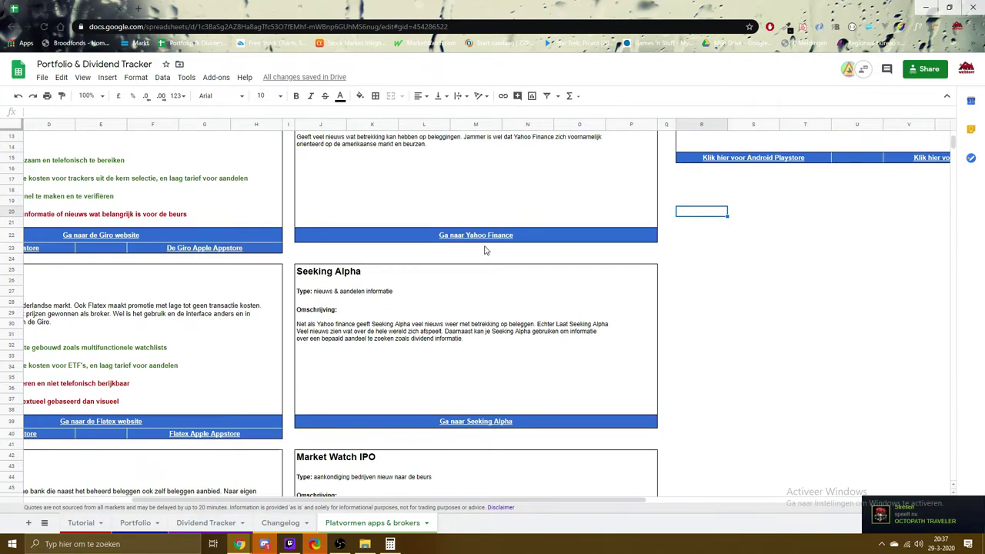
scroll(477, 231, up, 2)
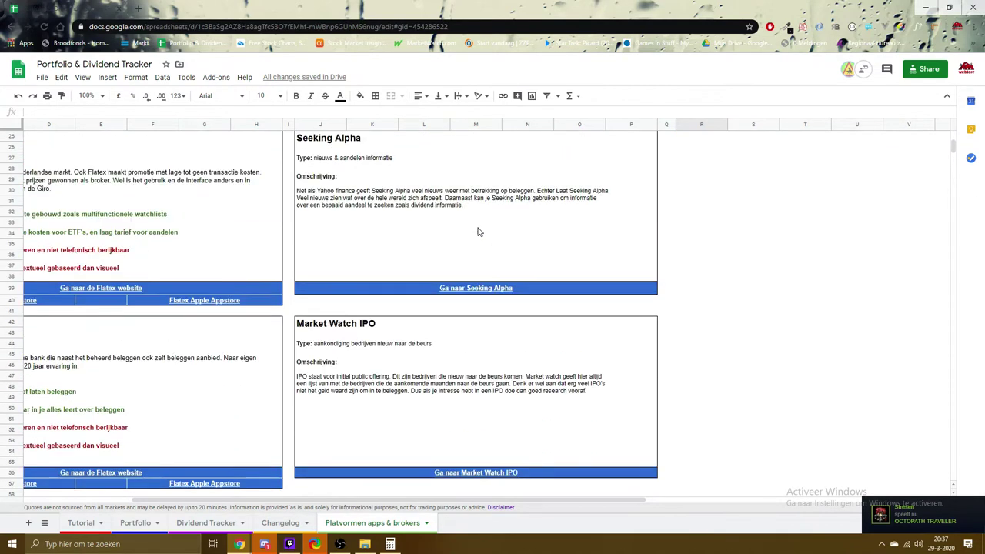
scroll(477, 231, up, 3)
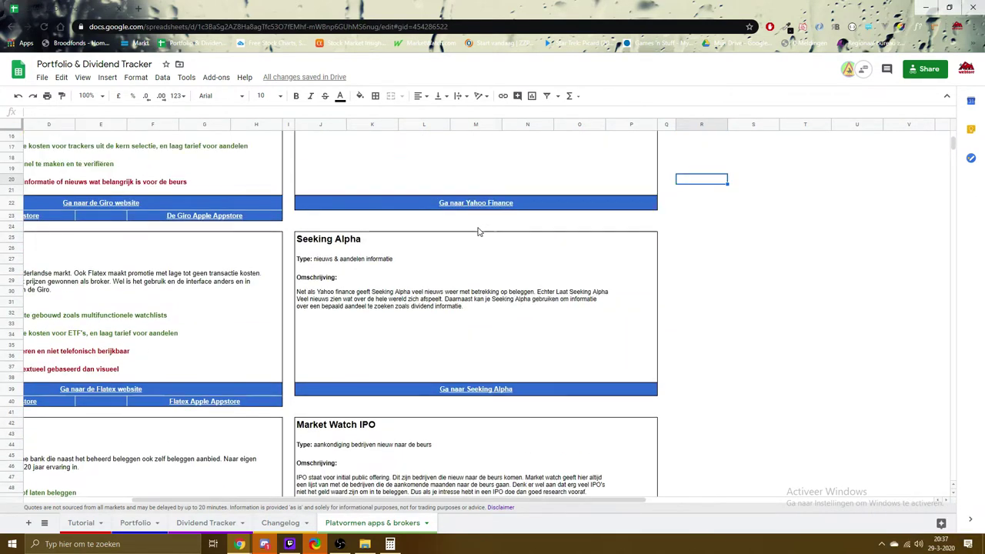
scroll(477, 231, up, 3)
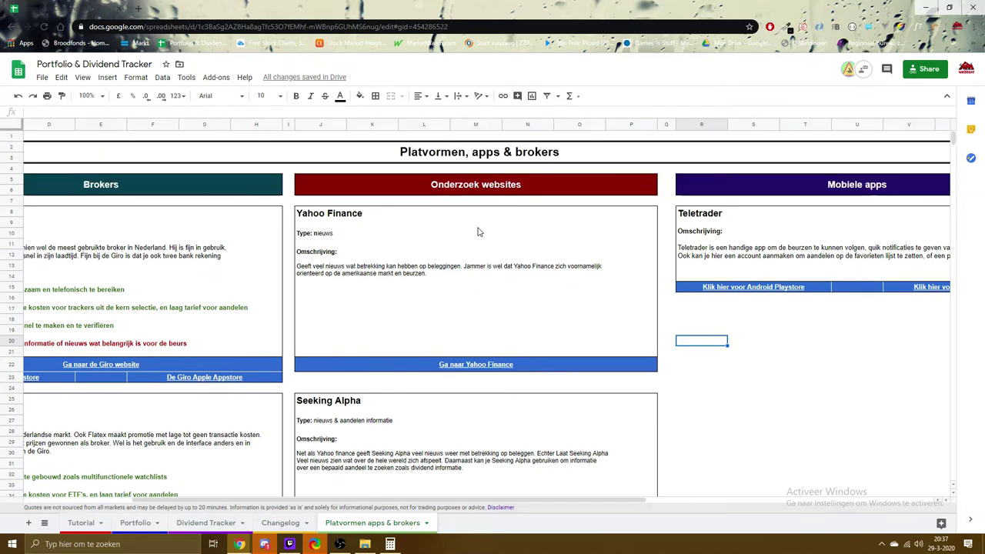
scroll(477, 232, down, 1)
scroll(378, 231, down, 1)
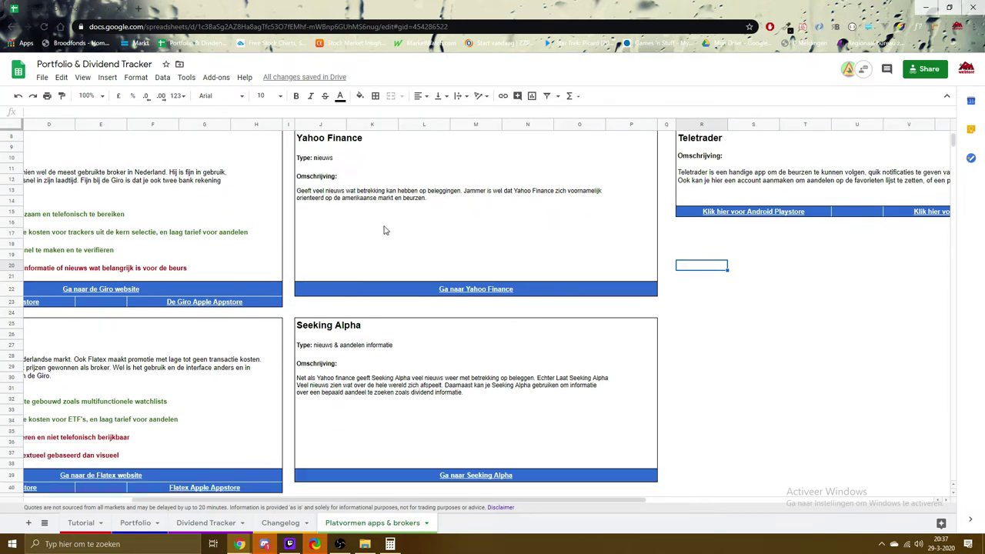
scroll(385, 230, up, 1)
scroll(389, 227, down, 5)
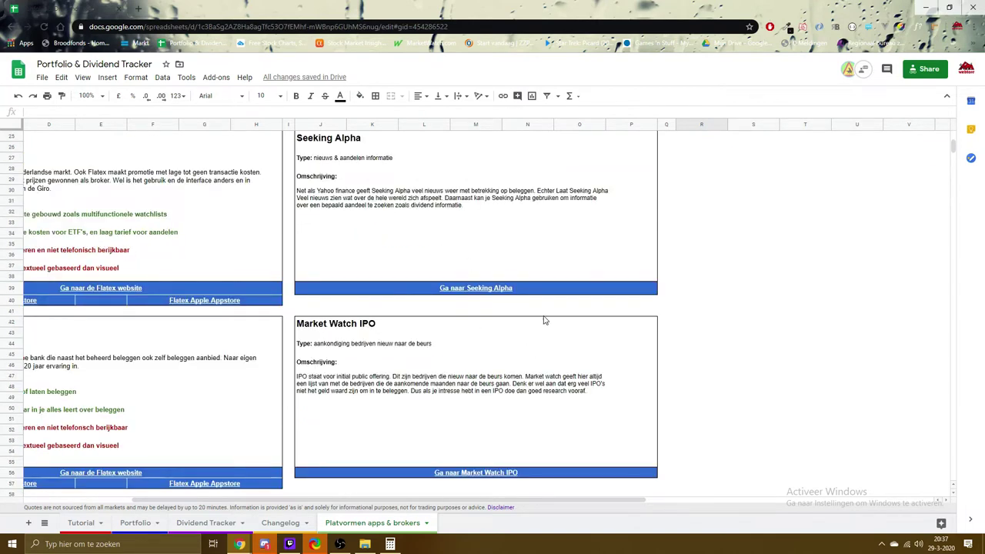
scroll(597, 331, up, 5)
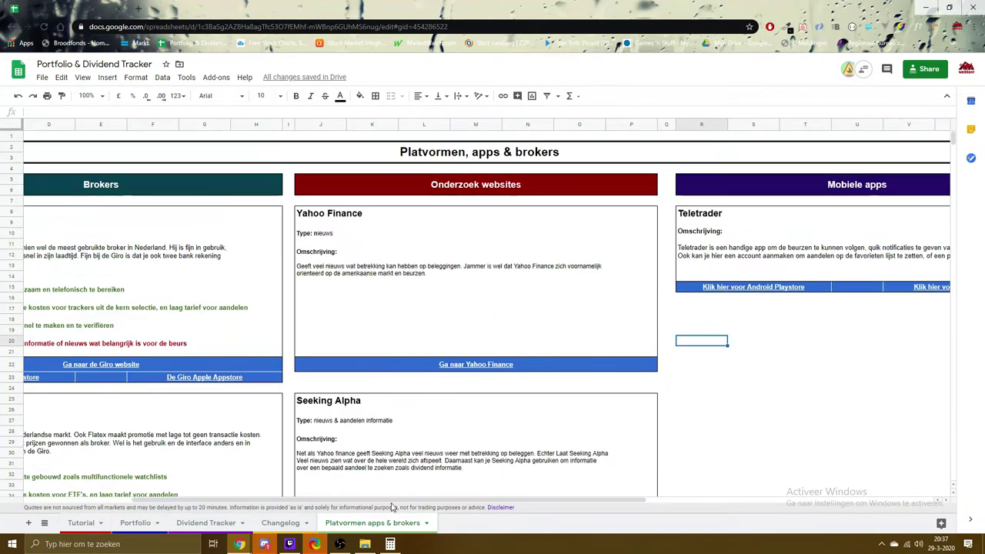
Examine the Teletrader entry under Mobiele apps, and go over the Brokers column again down to Binck
drag(391, 500, 557, 501)
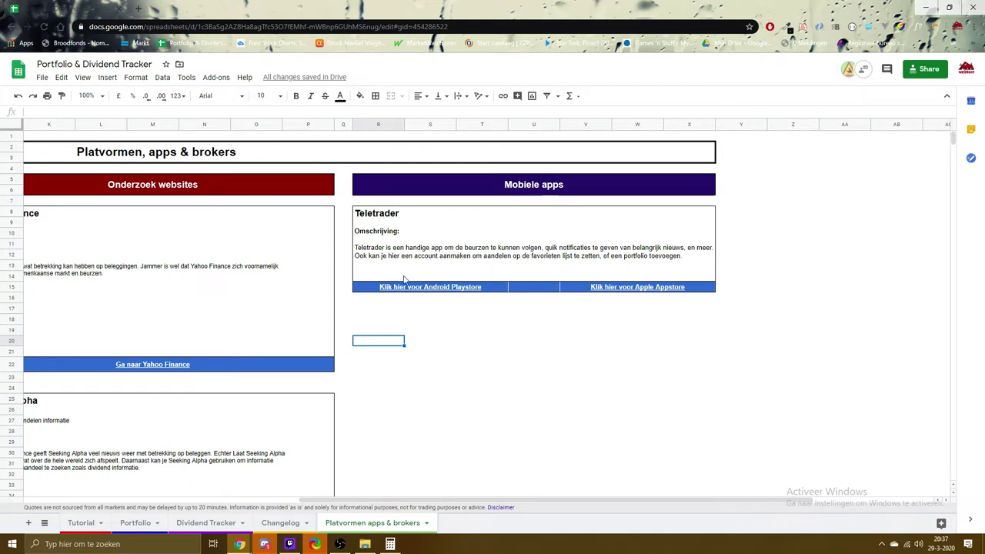
drag(496, 499, 221, 498)
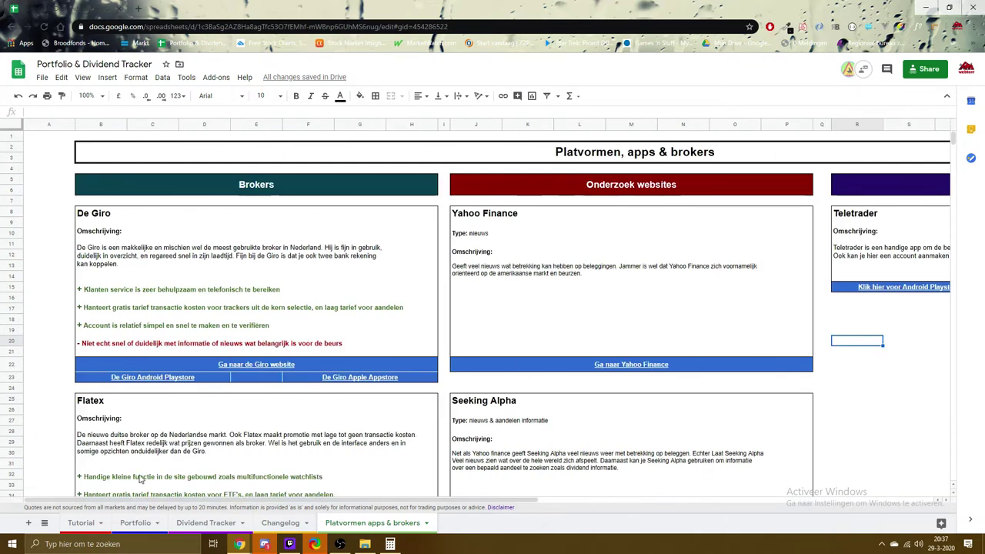
scroll(198, 264, down, 3)
scroll(197, 263, down, 4)
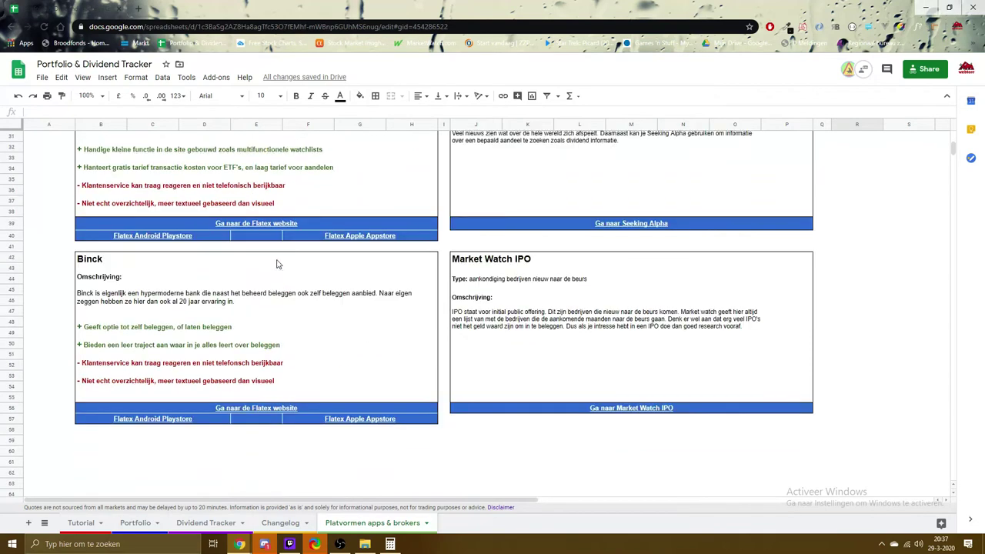
scroll(278, 264, up, 5)
scroll(277, 263, up, 2)
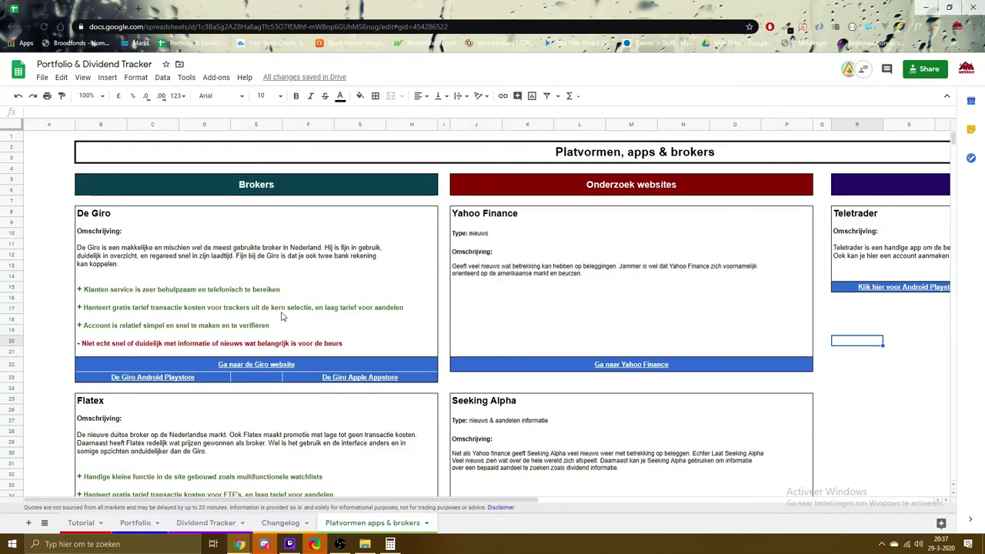
Open the Portfolio sheet and enter the ticker GOOE in the first row of the holdings table
click(134, 529)
scroll(265, 451, up, 5)
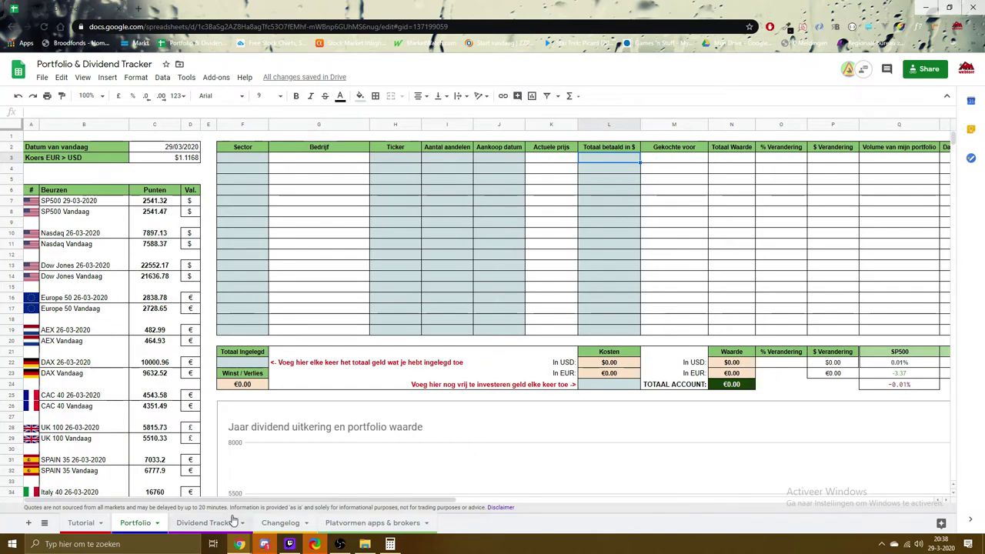
drag(270, 504, 671, 504)
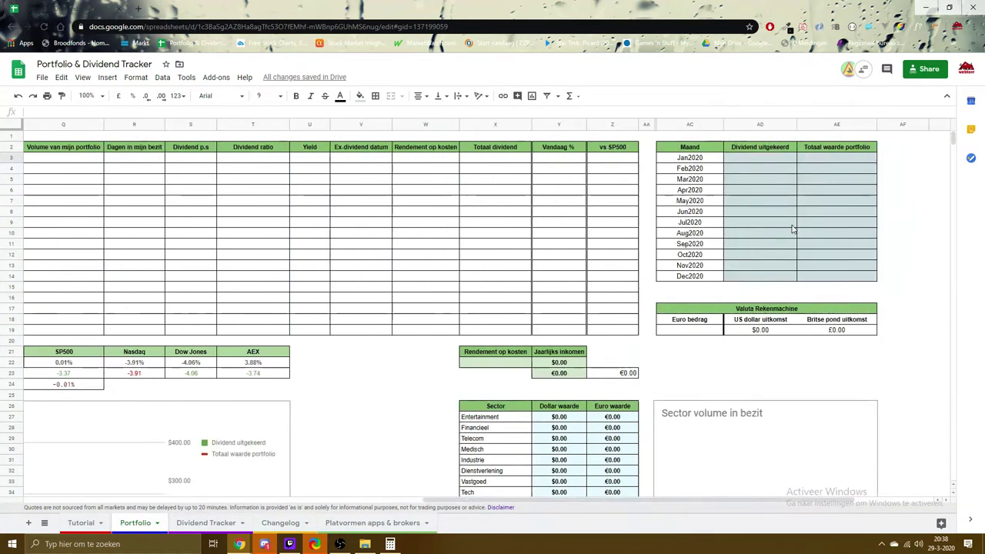
drag(525, 504, 134, 498)
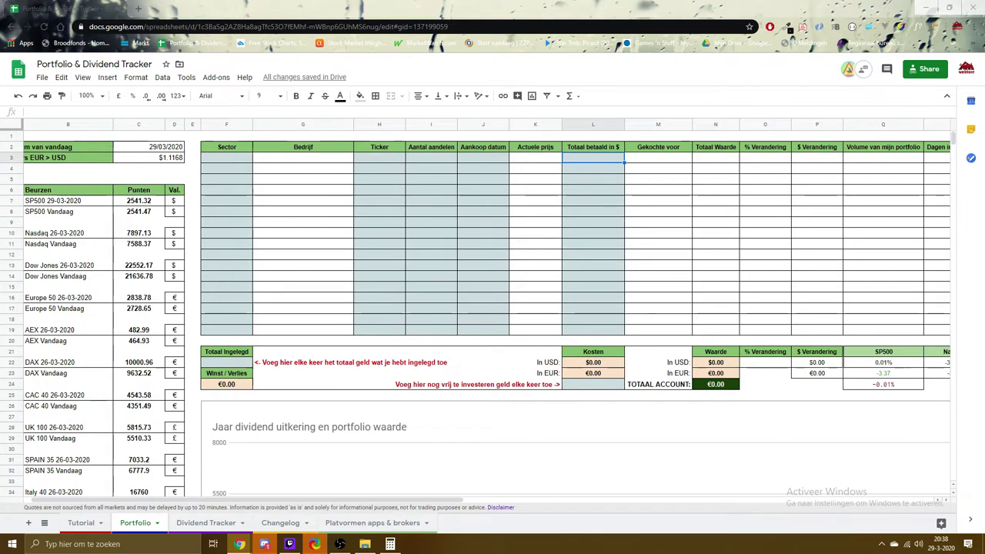
double_click(380, 158)
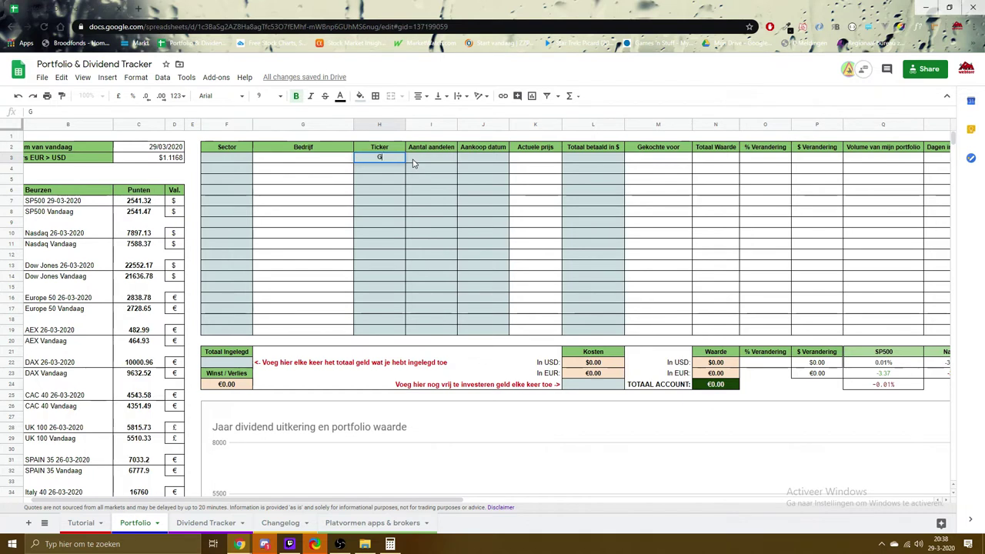
text(GOOE)
click(331, 214)
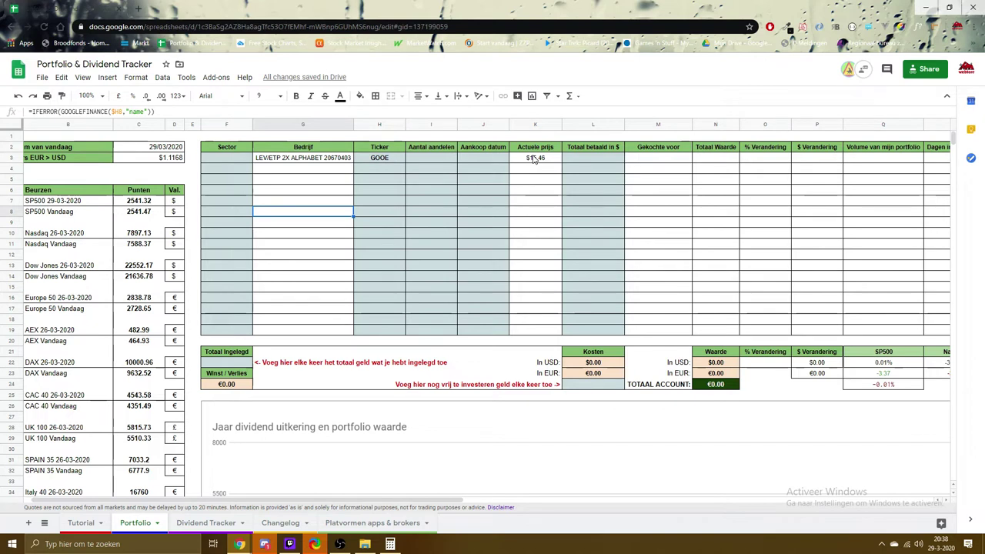
Set the number of shares (Aantal aandelen) for the GOOE row to 12
click(429, 162)
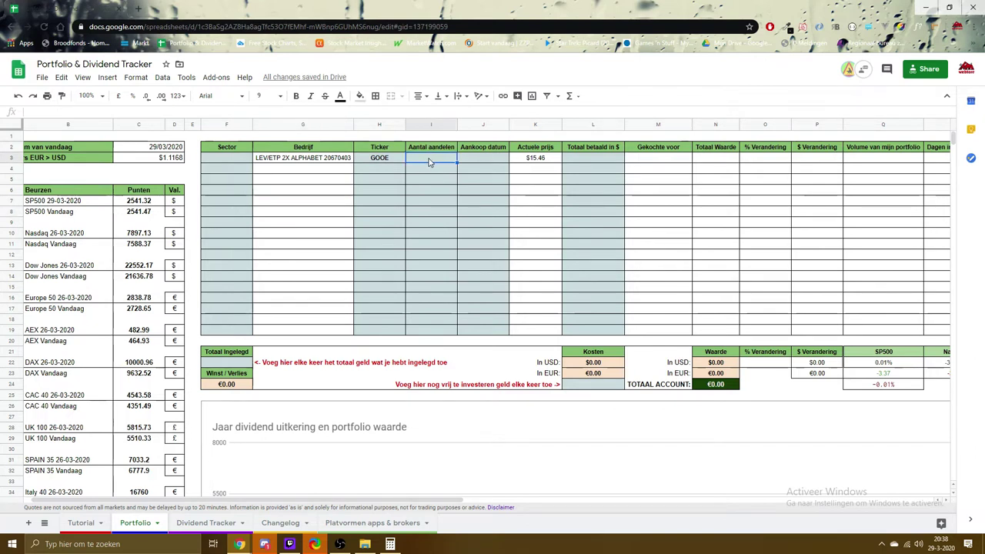
double_click(429, 162)
text(12)
click(536, 202)
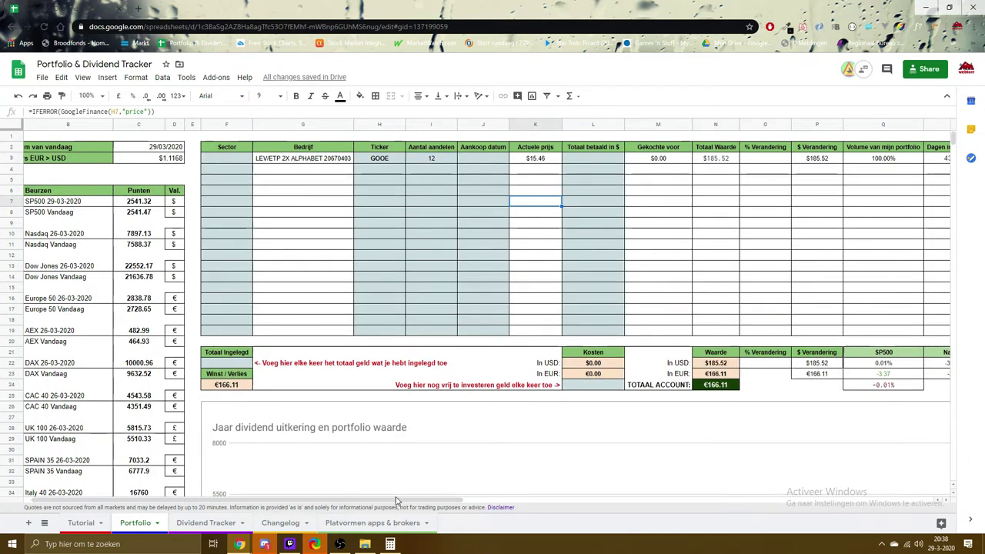
Set the purchase date (Aankoop datum) of the GOOE row to 20/03/2020
mouse_move(402, 501)
drag(403, 501, 489, 508)
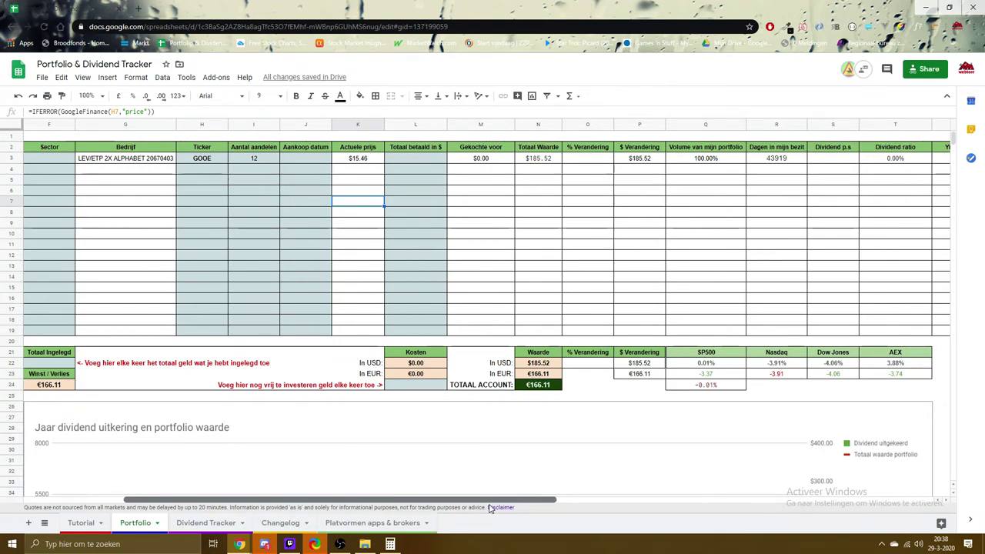
drag(489, 508, 518, 513)
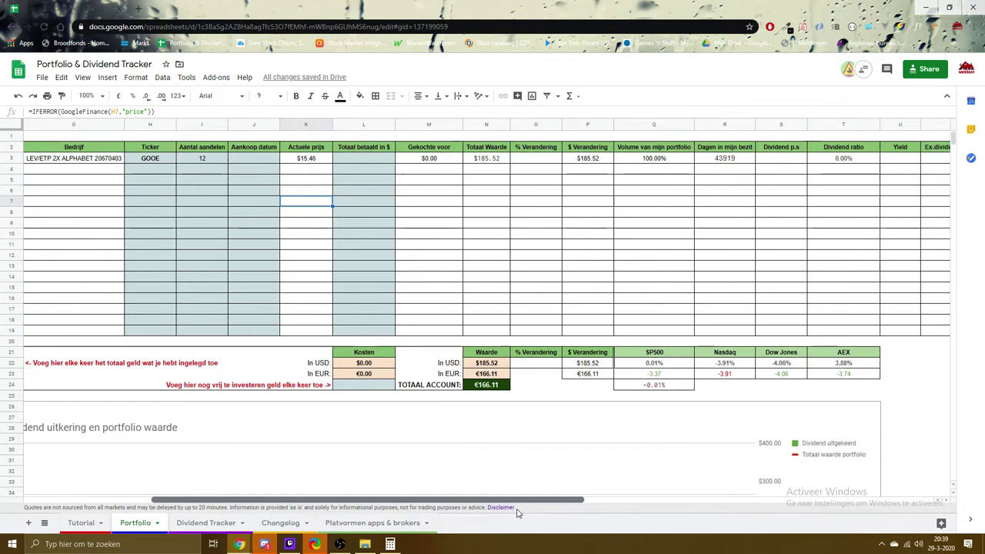
drag(518, 513, 625, 527)
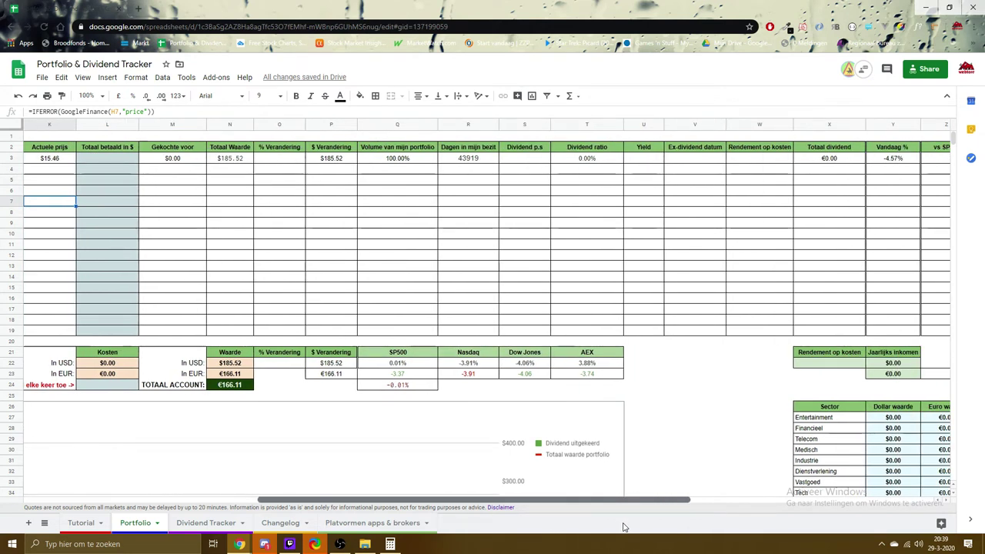
drag(624, 527, 343, 529)
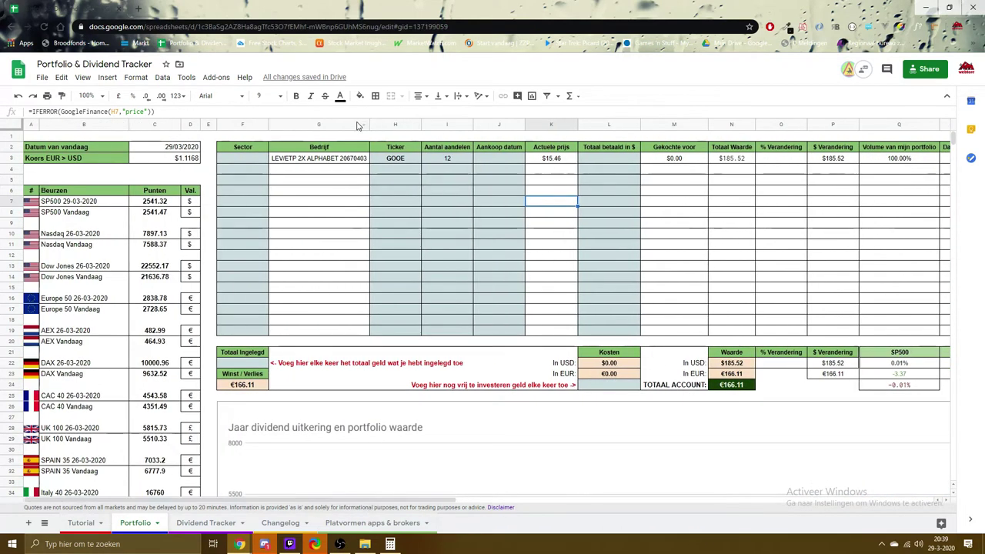
click(500, 157)
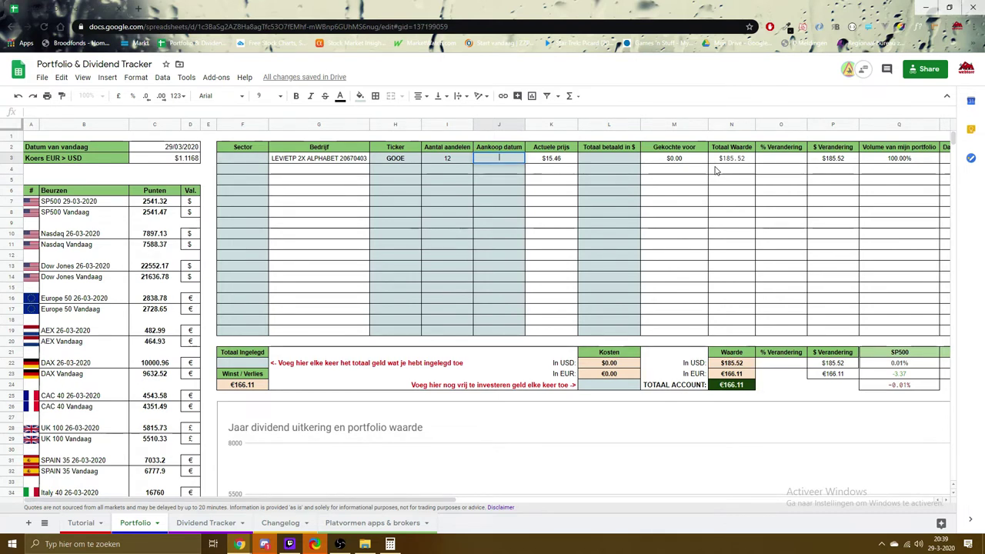
text(20/03/2020)
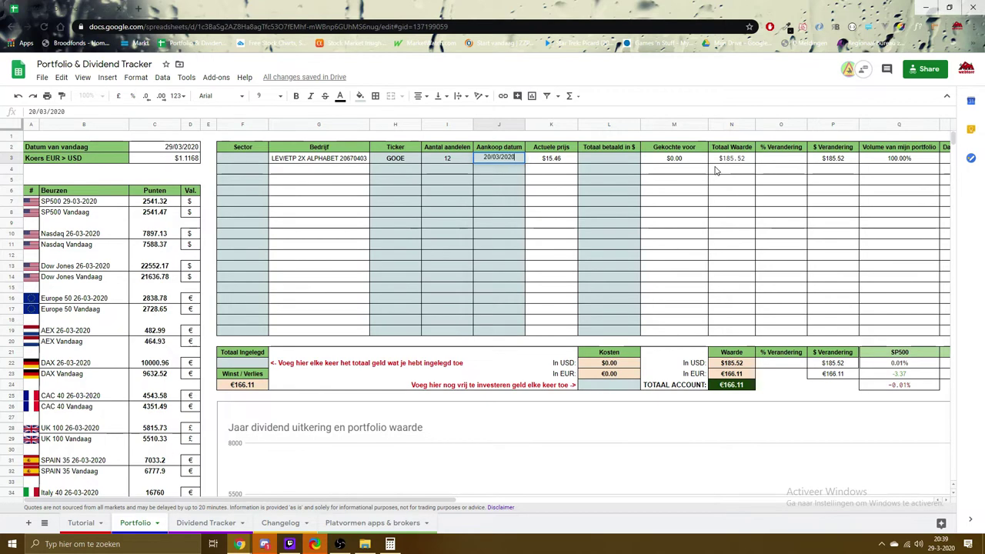
click(615, 202)
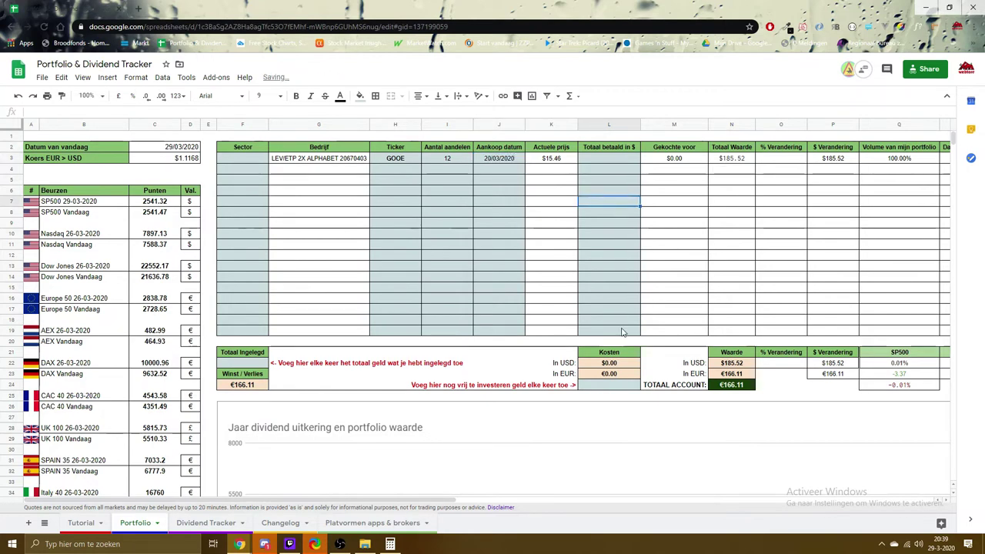
Inspect the GOOE row's Dagen in mijn bezit, Totaal betaald in $ and Actuele prijs cells
drag(442, 501, 578, 501)
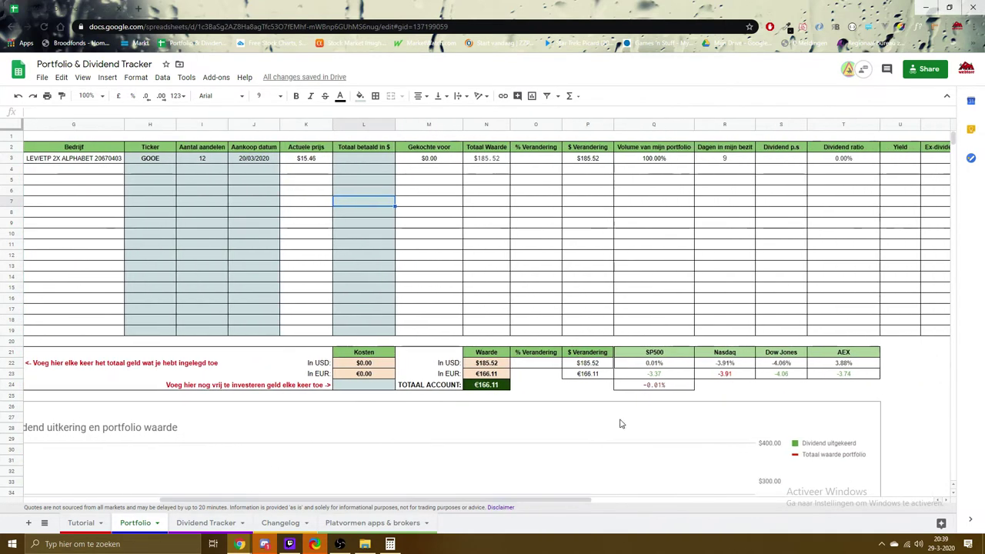
click(723, 159)
drag(382, 501, 254, 504)
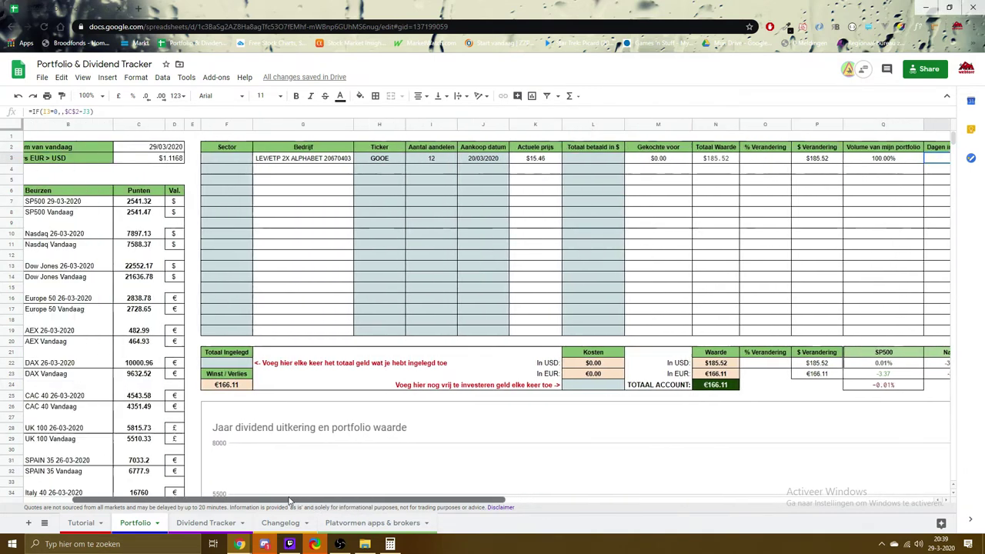
click(600, 161)
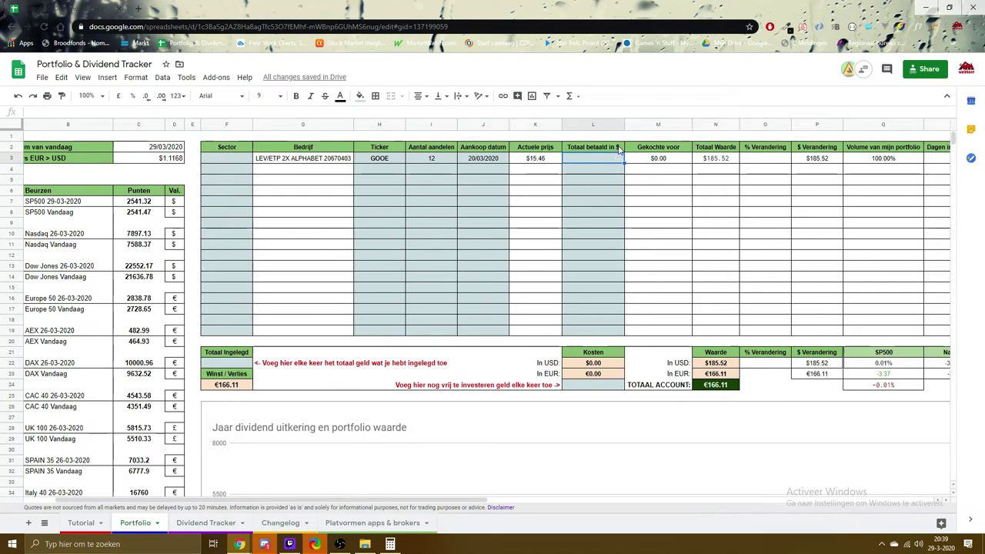
click(543, 161)
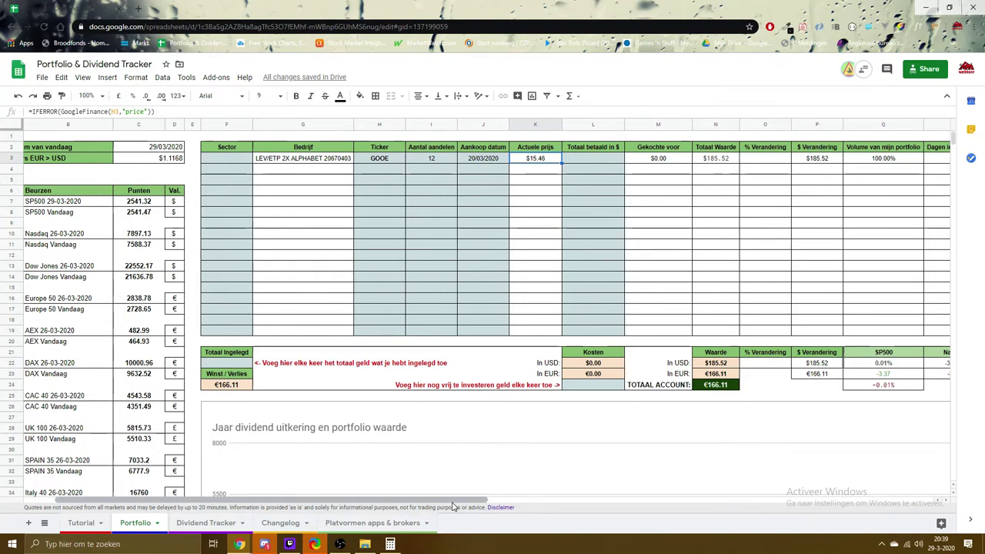
Convert 10 euros in the Valuta Rekenmachine by entering the amount under Euro bedrag
drag(453, 507, 951, 521)
click(509, 331)
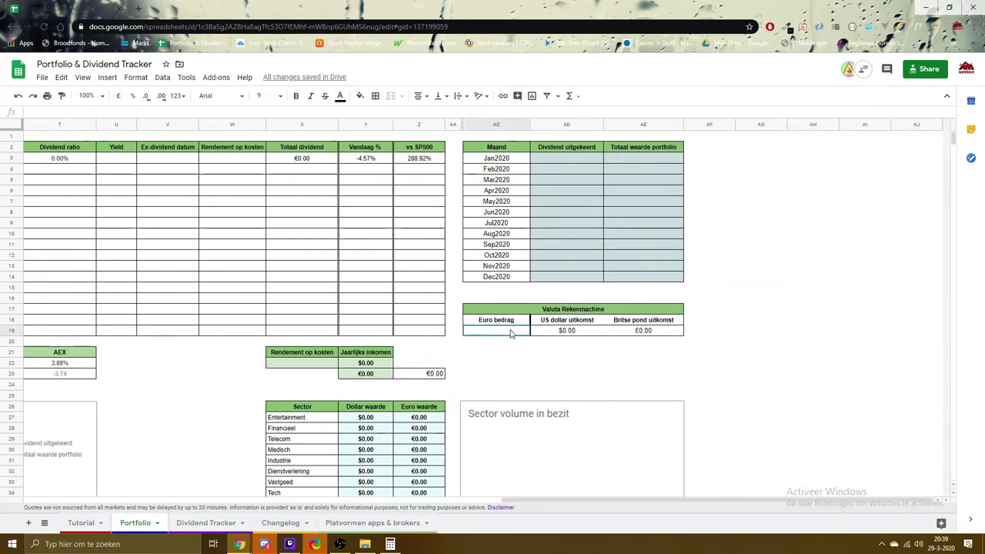
double_click(511, 332)
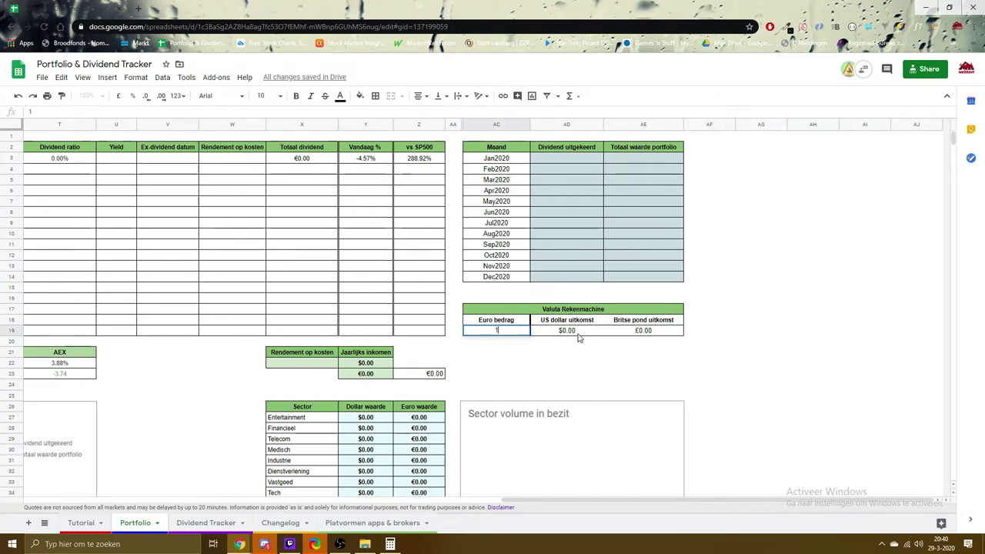
click(651, 360)
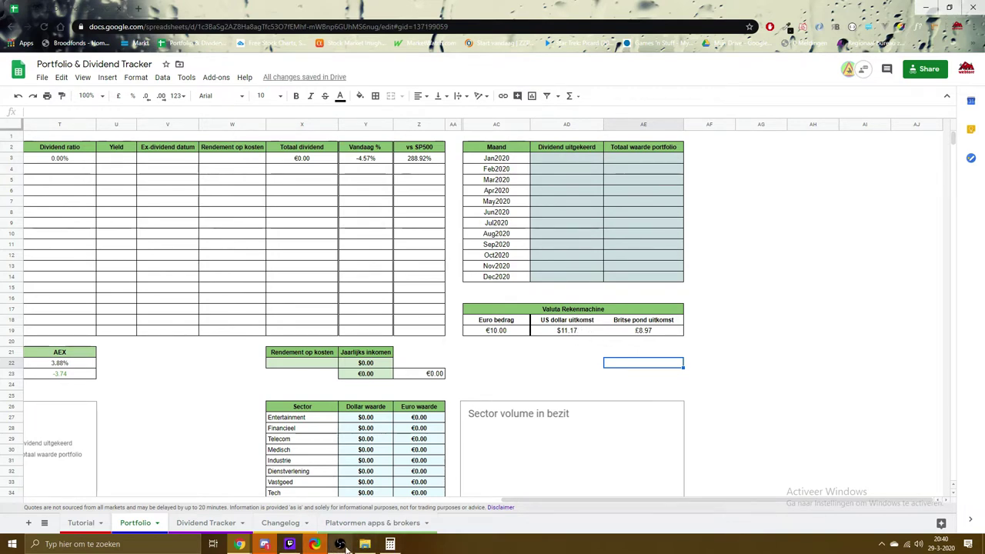
Multiply 11,17 by 12 in the Windows Calculator (Rekenmachine), then put the calculator away
click(390, 544)
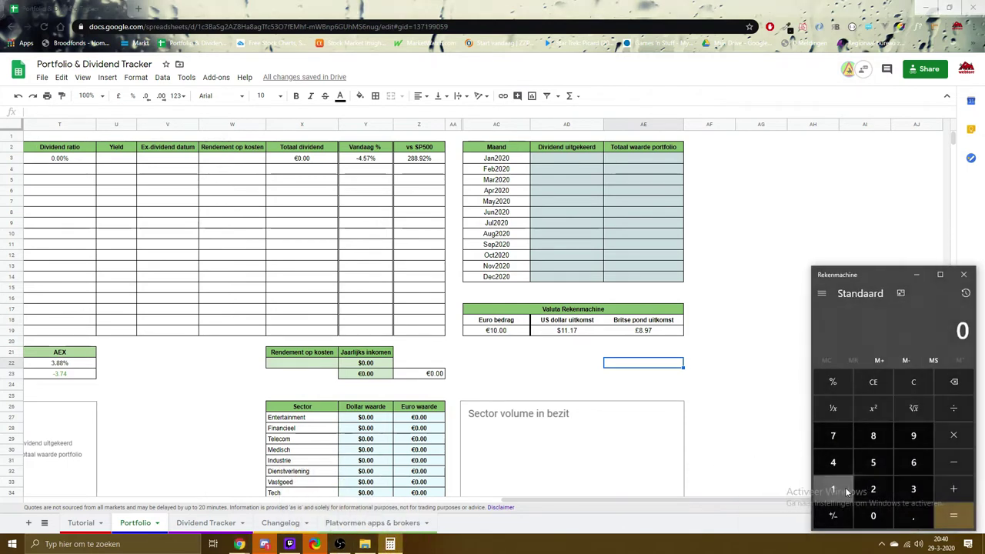
click(832, 490)
click(832, 489)
click(913, 515)
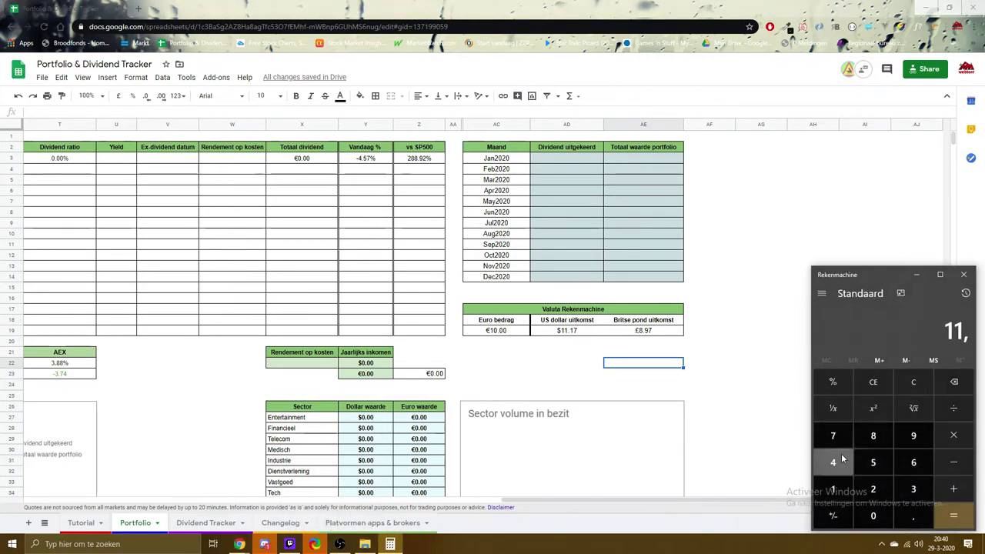
click(832, 489)
click(832, 436)
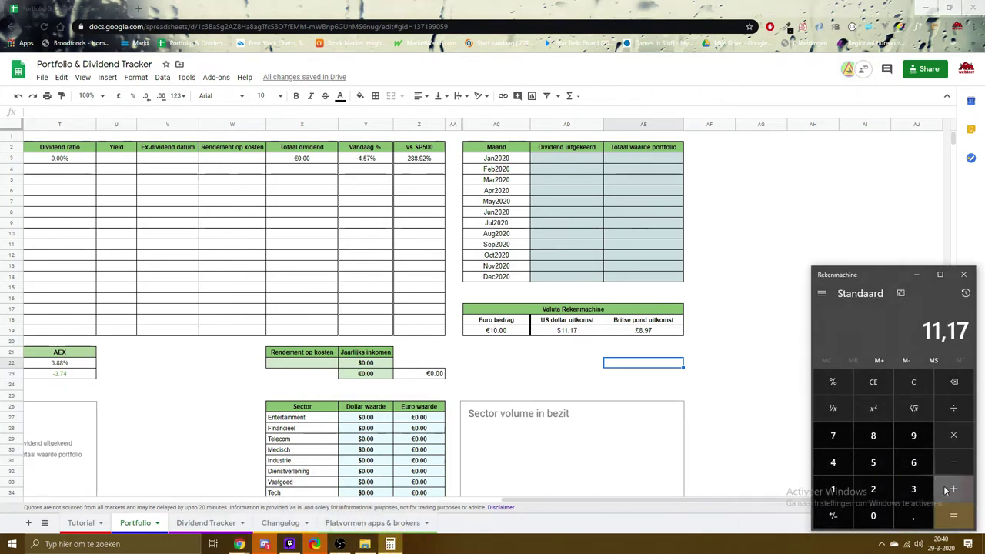
click(958, 446)
click(833, 490)
click(872, 489)
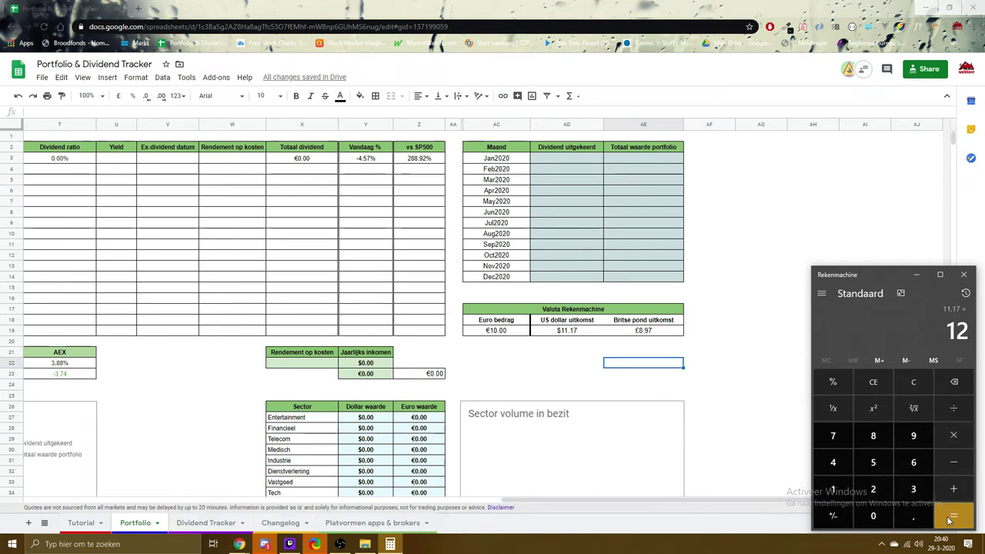
click(953, 515)
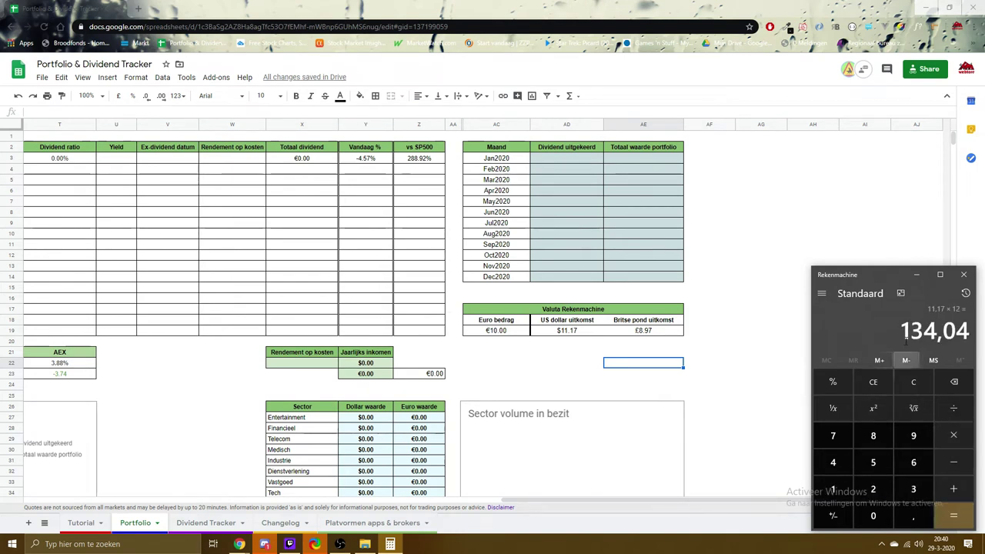
click(917, 275)
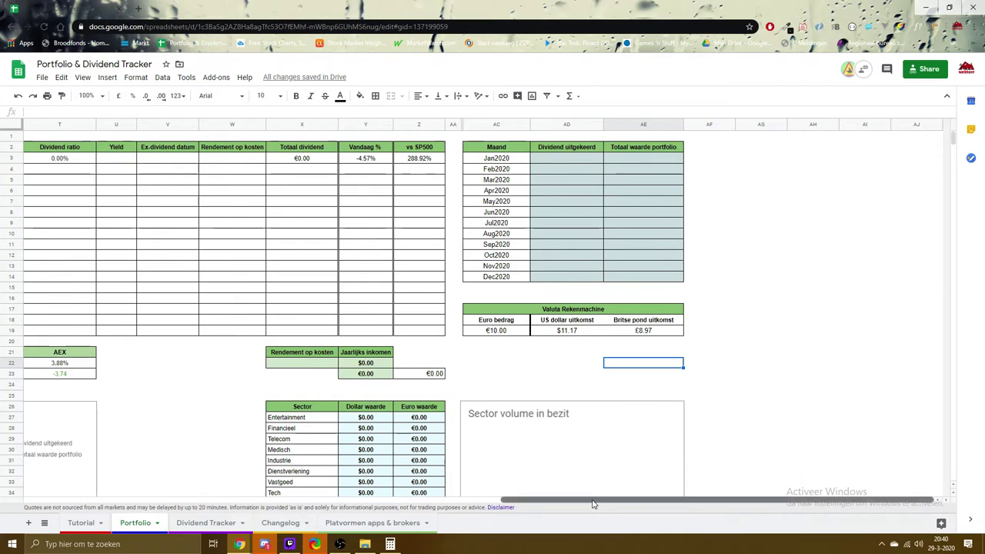
Enter 134,04 as the GOOE row's Totaal betaald in $ amount
drag(590, 501, 146, 465)
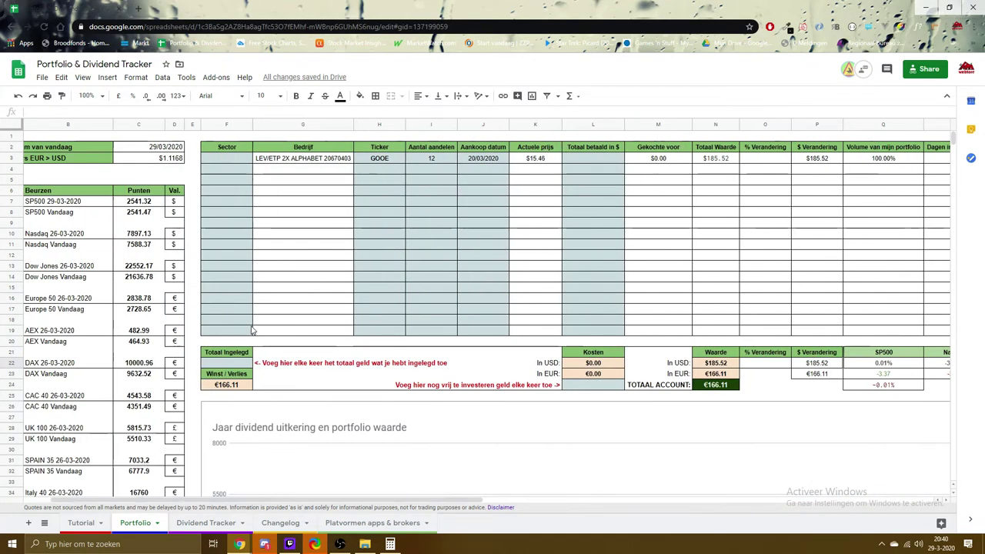
click(585, 160)
double_click(585, 160)
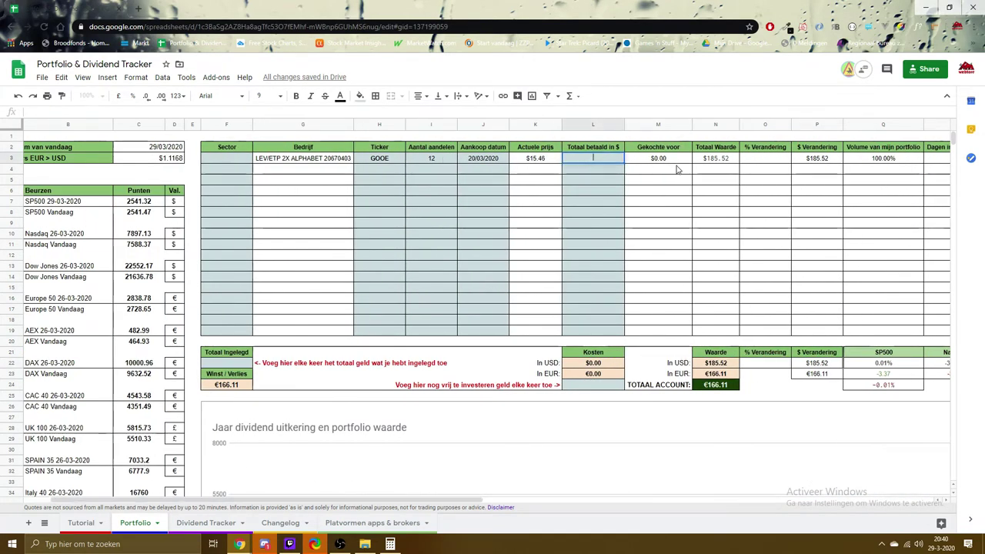
text(13)
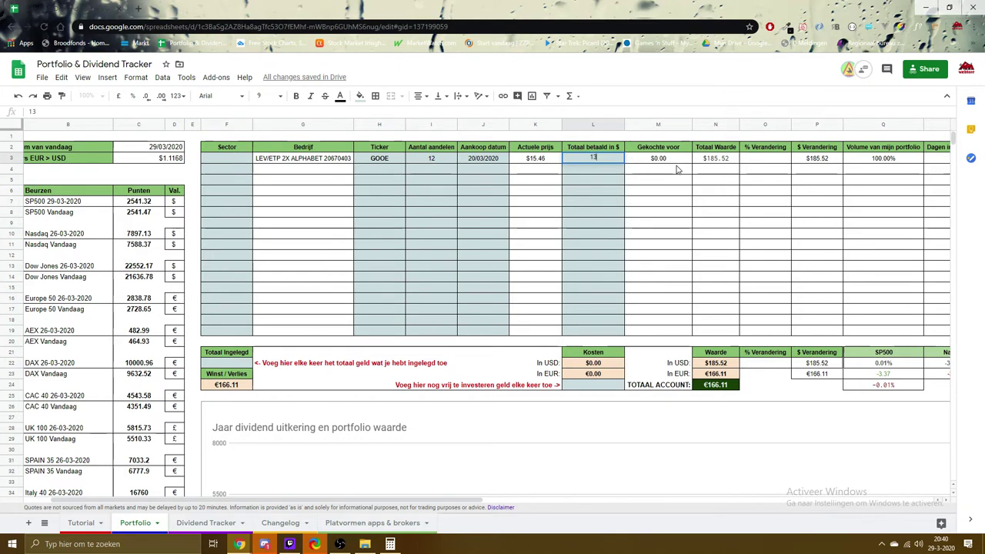
text(4,04)
click(684, 245)
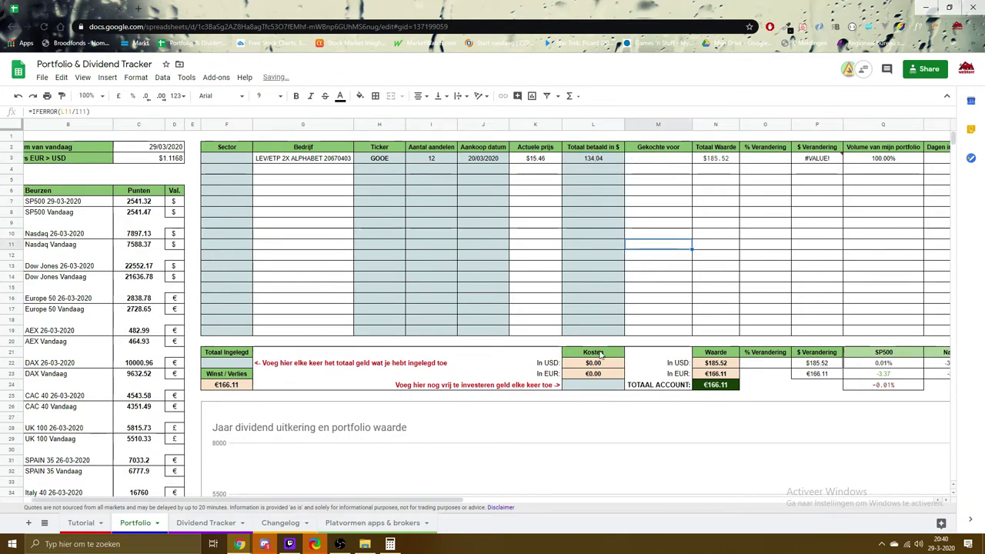
Change the decimal comma in GOOE's Totaal betaald in $ amount to a point, making it 134.04
click(602, 158)
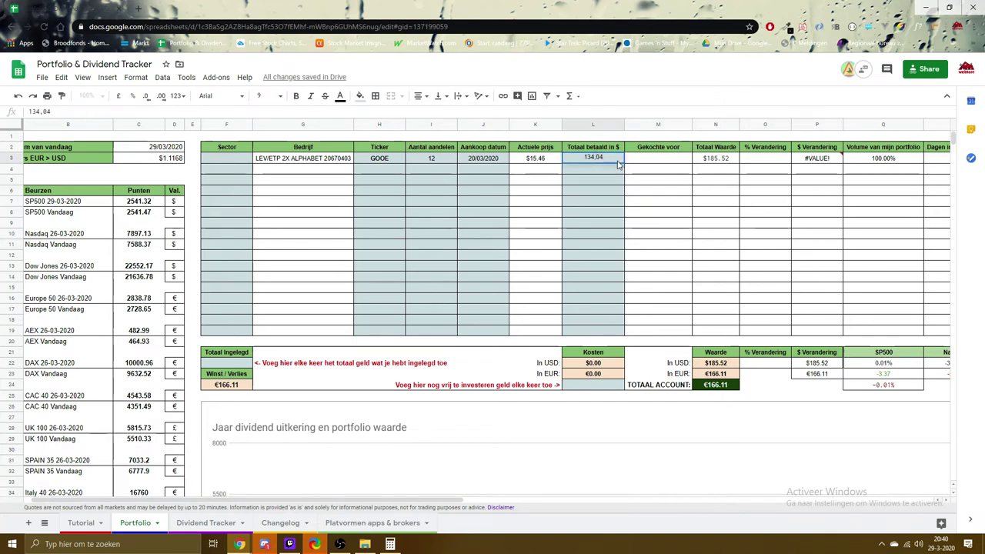
text(.)
click(650, 234)
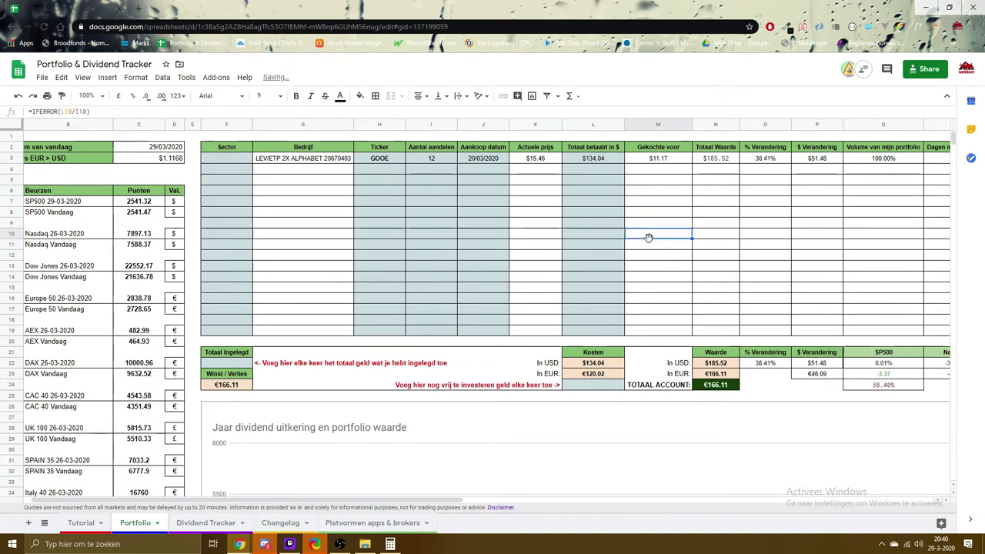
Inspect the GOOE row's % Verandering and $ Verandering cells, its remaining columns and the Sector table
scroll(334, 269, right, 5)
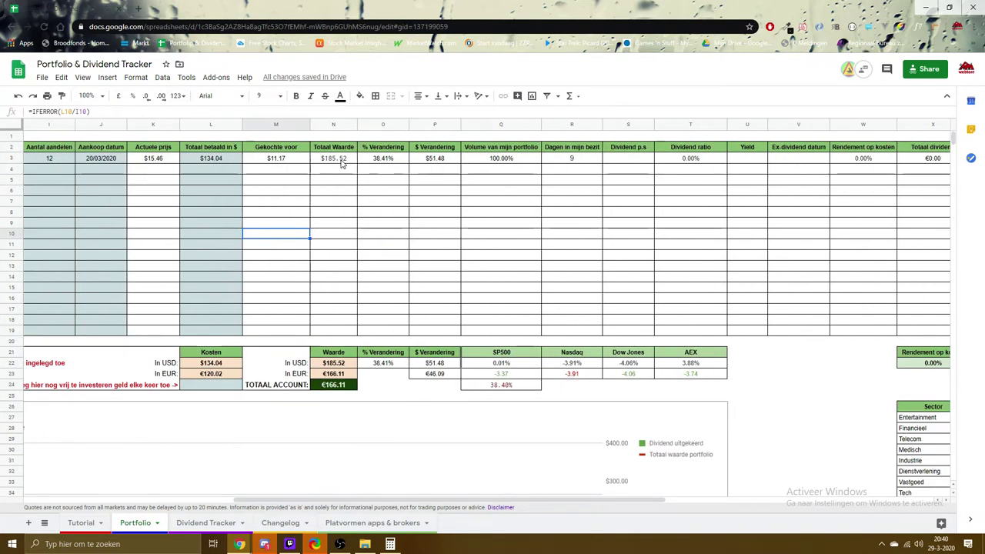
click(386, 160)
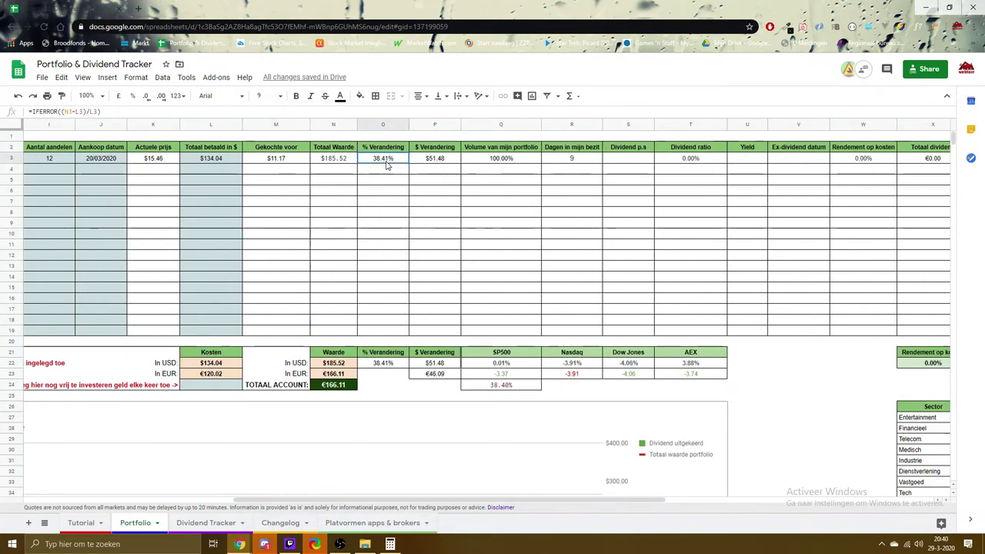
click(448, 159)
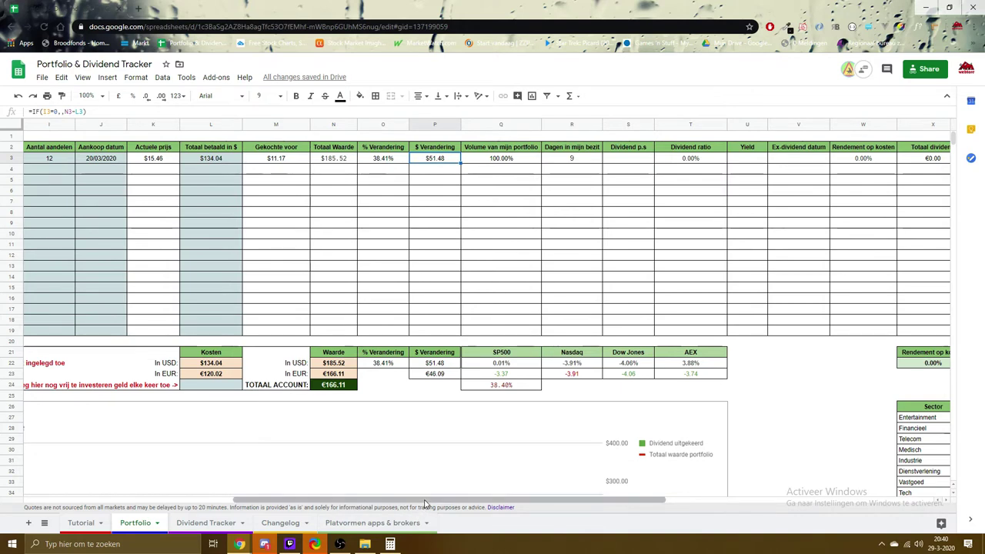
drag(425, 504, 460, 504)
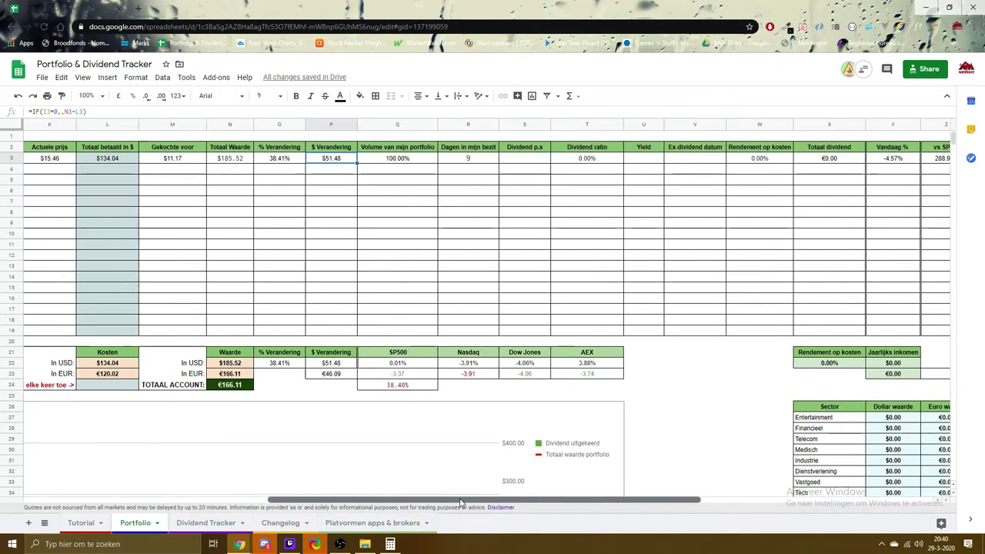
drag(460, 504, 606, 505)
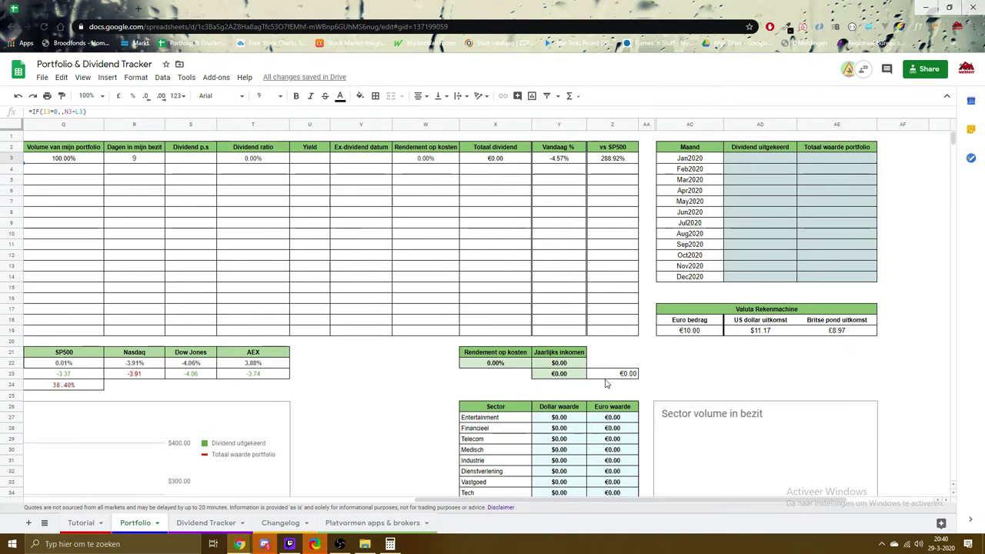
scroll(573, 297, down, 3)
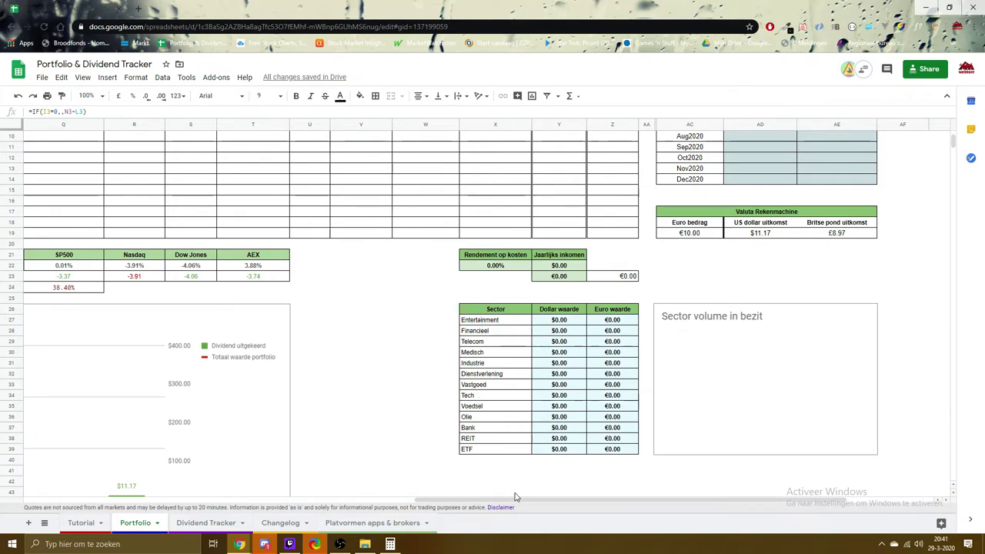
Set the Sector of the GOOE row to tech
drag(516, 496, 125, 496)
scroll(222, 247, up, 3)
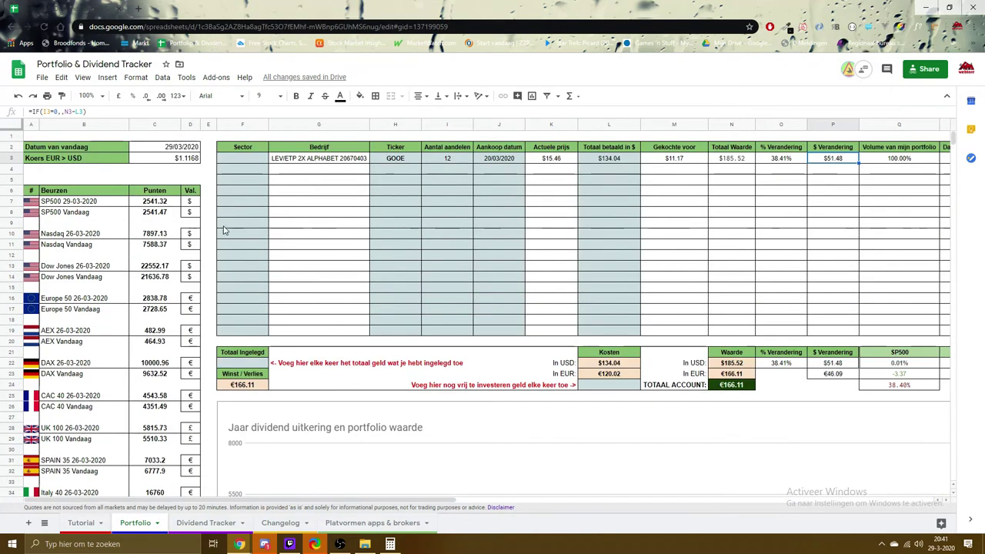
double_click(242, 158)
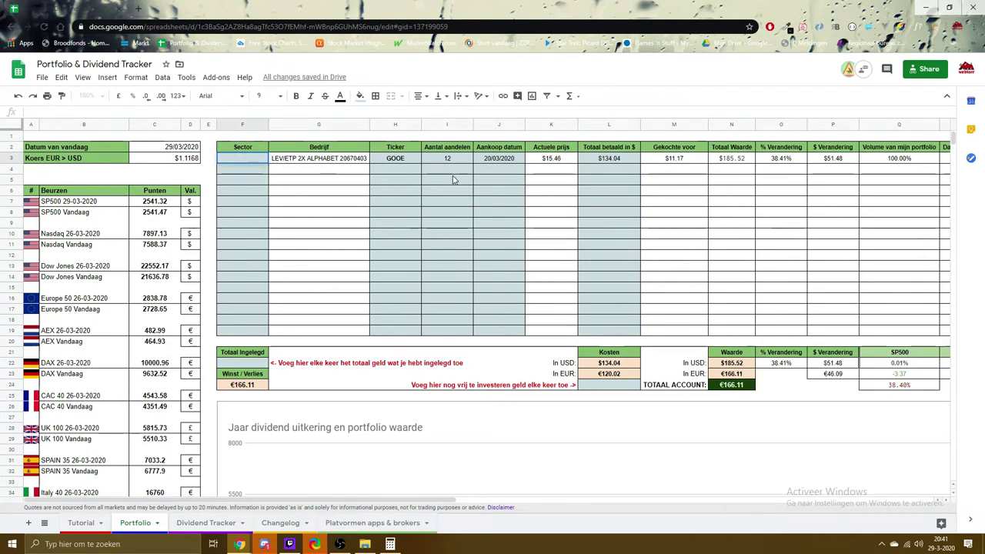
text(tech)
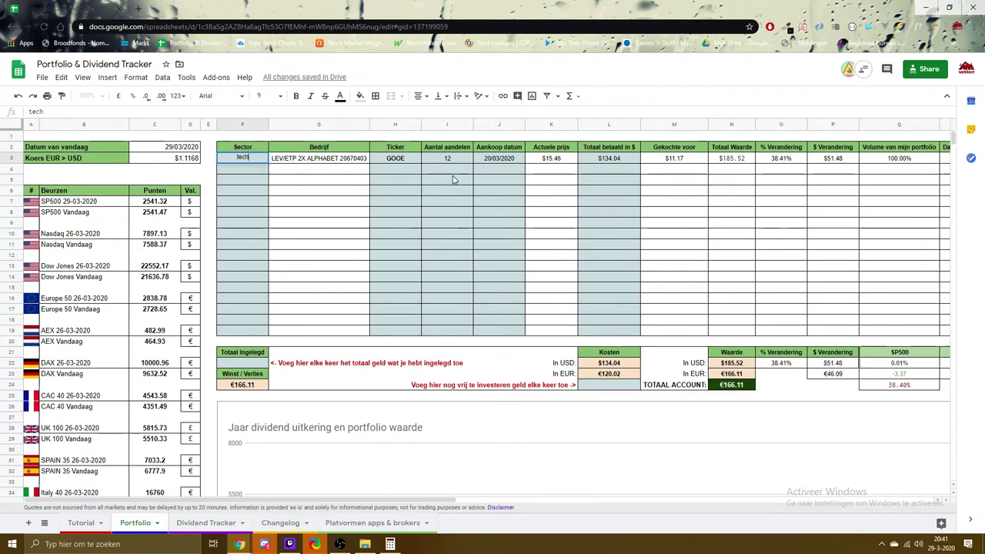
click(625, 340)
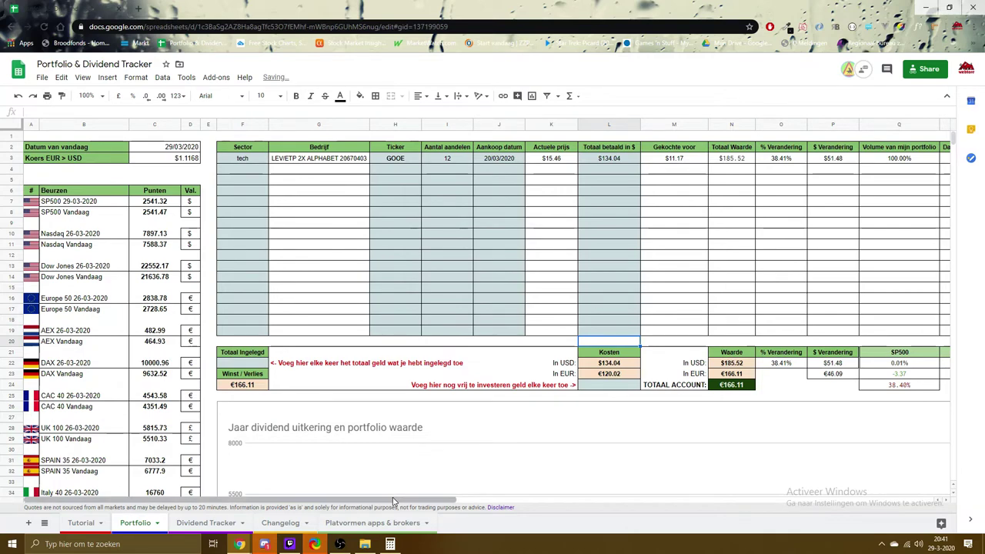
Inspect the Tech row's Dollar waarde and Euro waarde cells in the Sector table
drag(393, 501, 788, 500)
scroll(792, 400, down, 3)
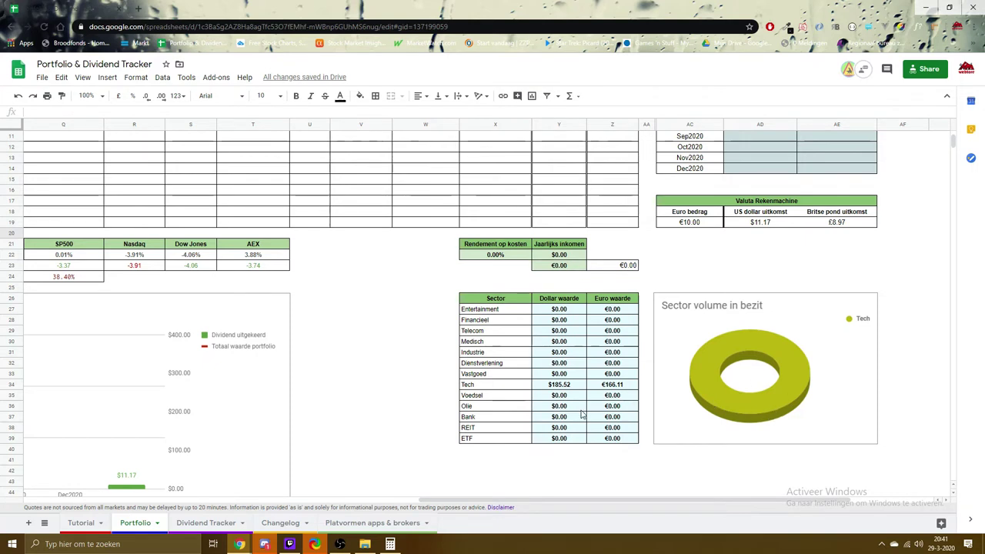
click(565, 385)
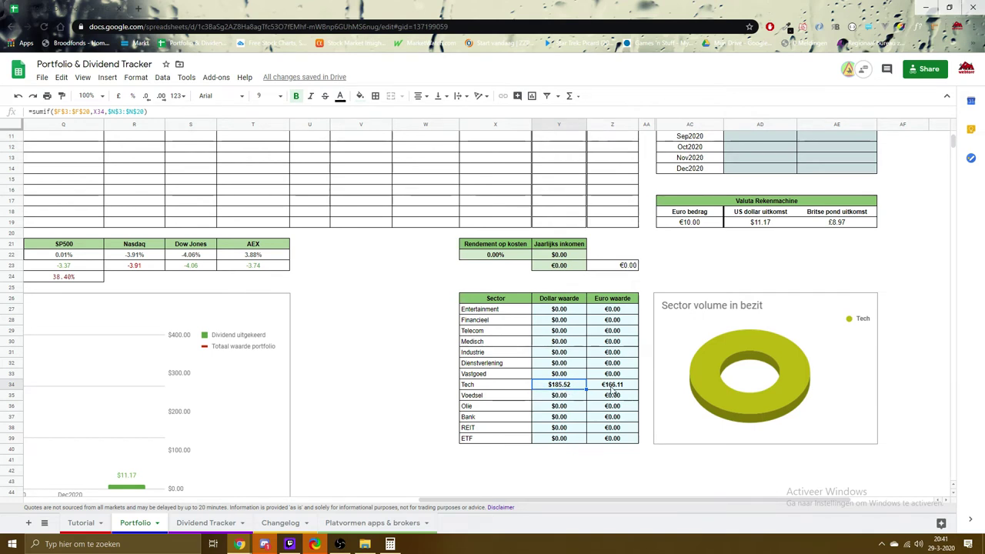
key(Right)
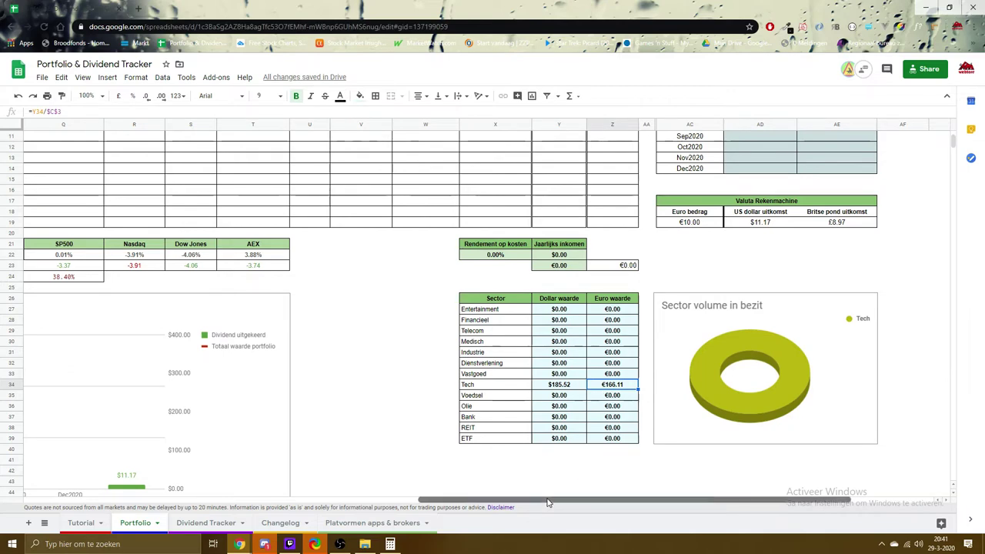
Add a second holding in row 4 with ticker alfen and 3 shares under Aantal aandelen
drag(535, 500, 192, 492)
scroll(399, 306, up, 5)
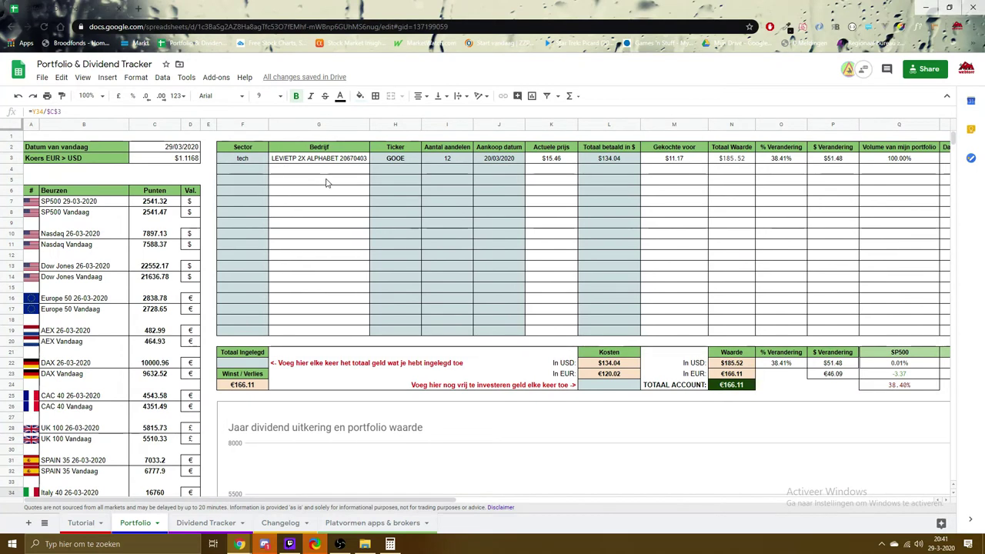
click(389, 172)
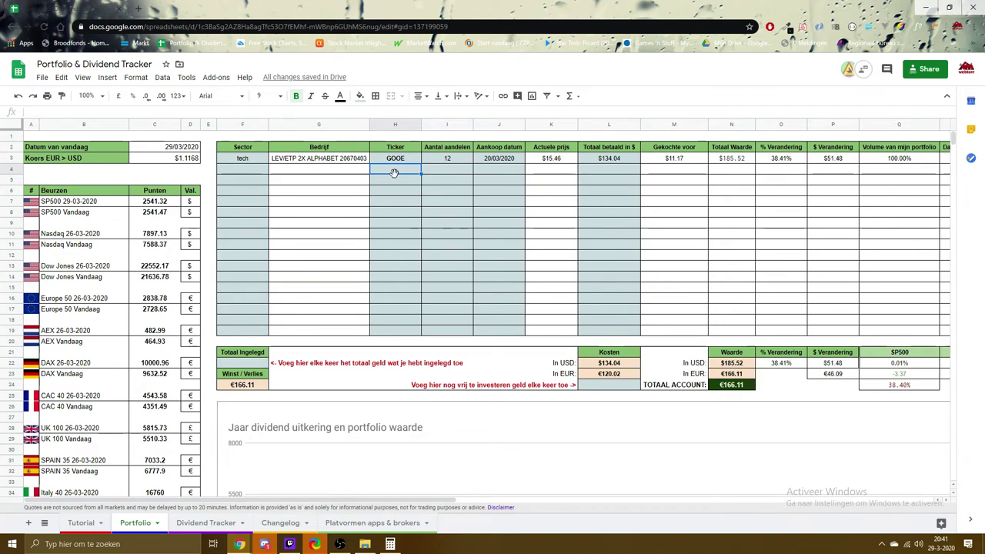
text(alfen)
click(452, 174)
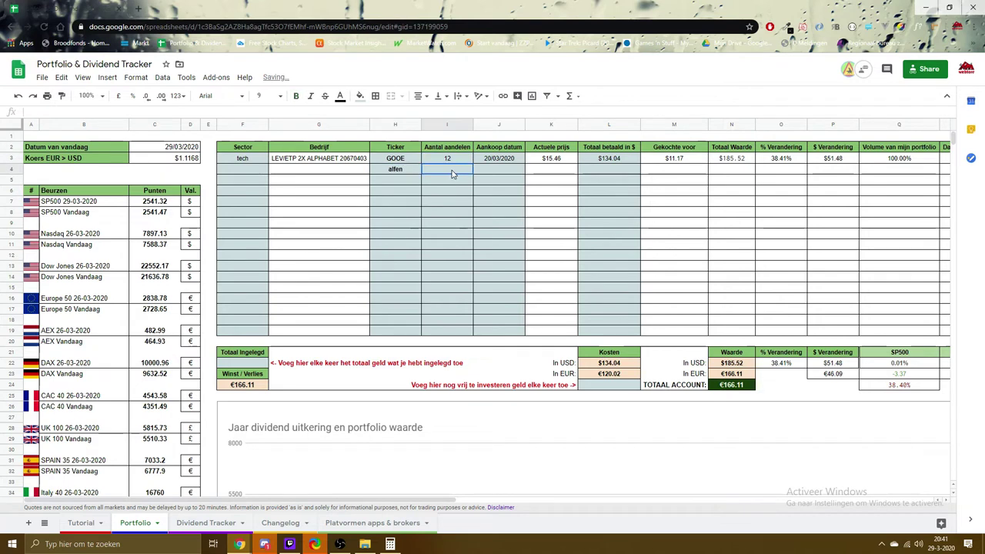
text(3)
Set the alfen row's Aankoop datum to 19/03/2020 and its Totaal betaald in $ to 60
click(515, 174)
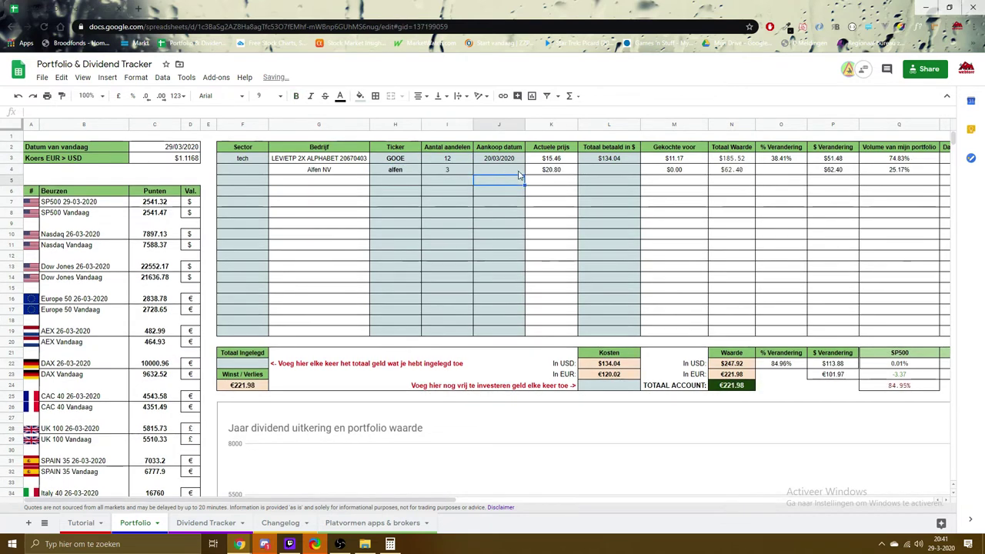
text(1)
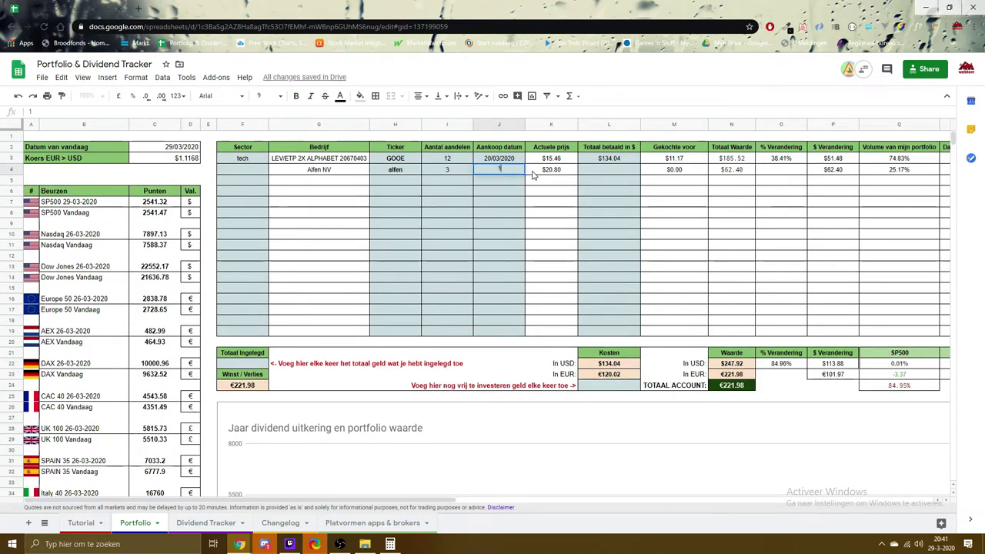
text(9/03/2020)
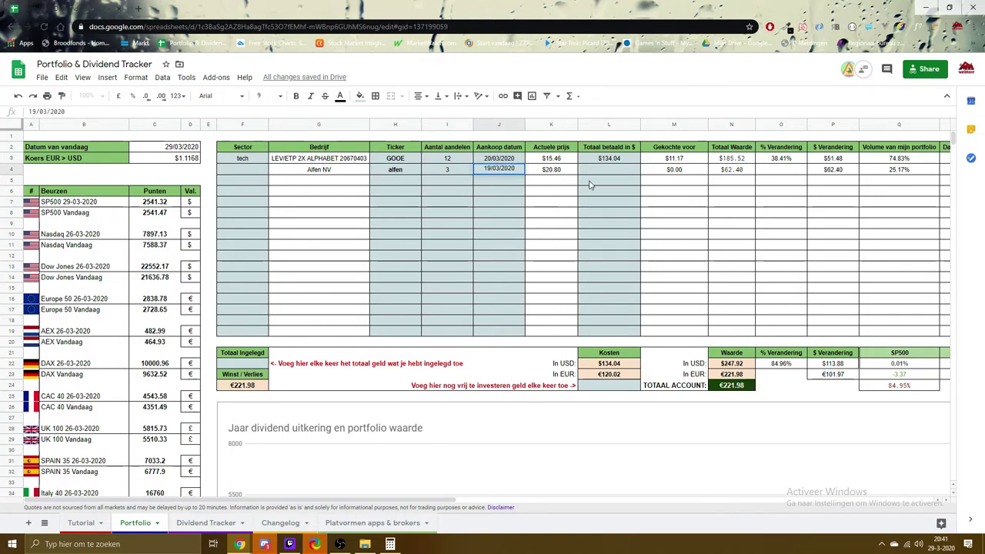
click(612, 170)
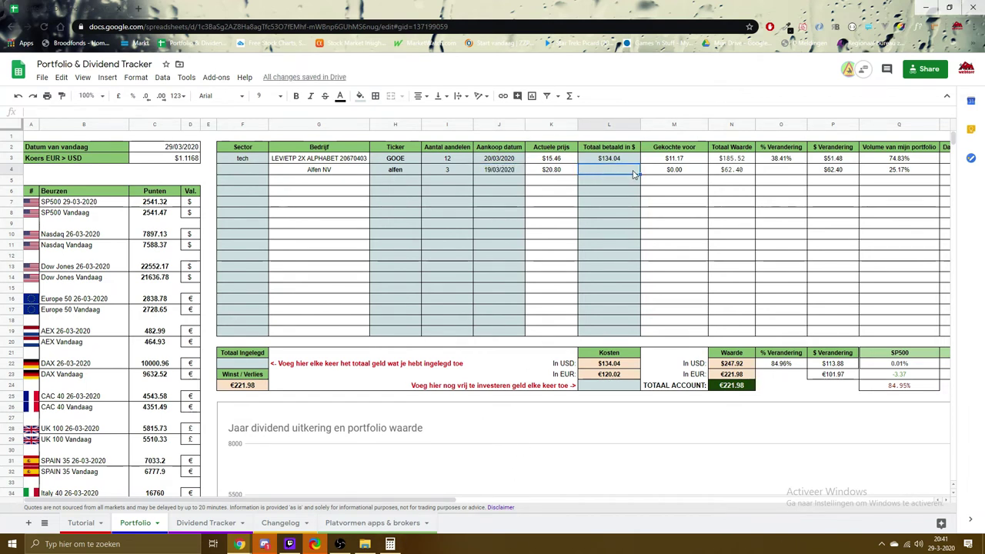
text(60)
Set the Sector of the alfen row to dienstverlening and select the empty Ticker cell below alfen
click(238, 173)
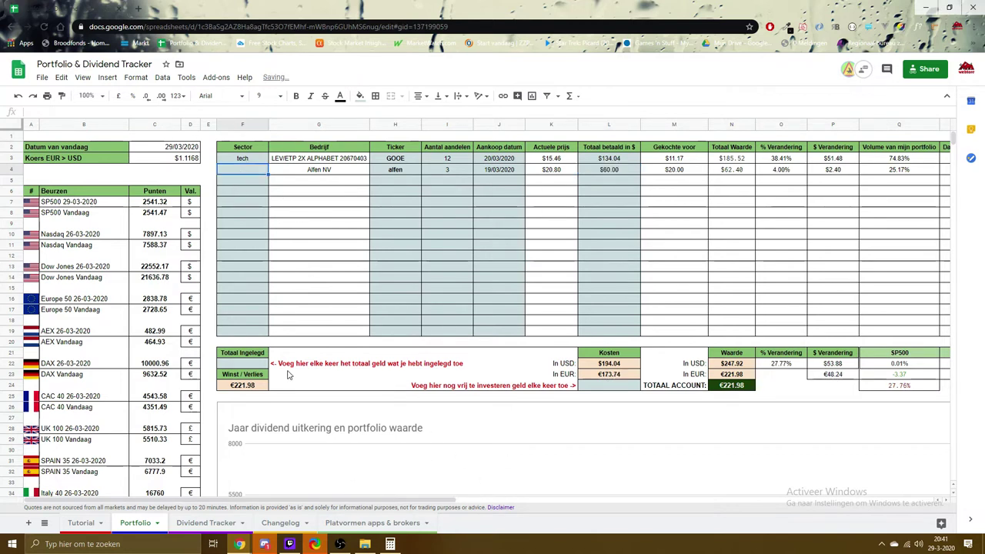
text(dienstve)
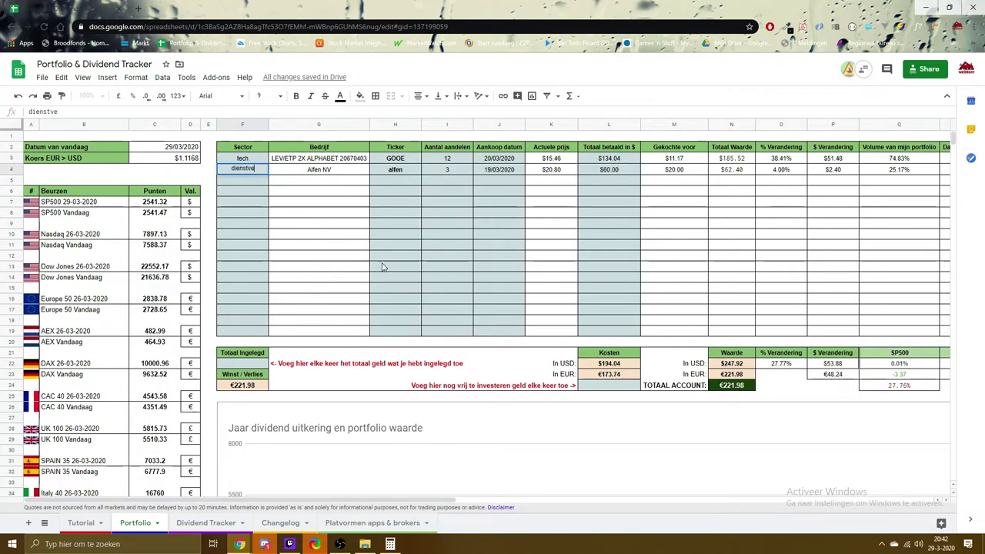
text(rlening)
click(543, 301)
click(405, 182)
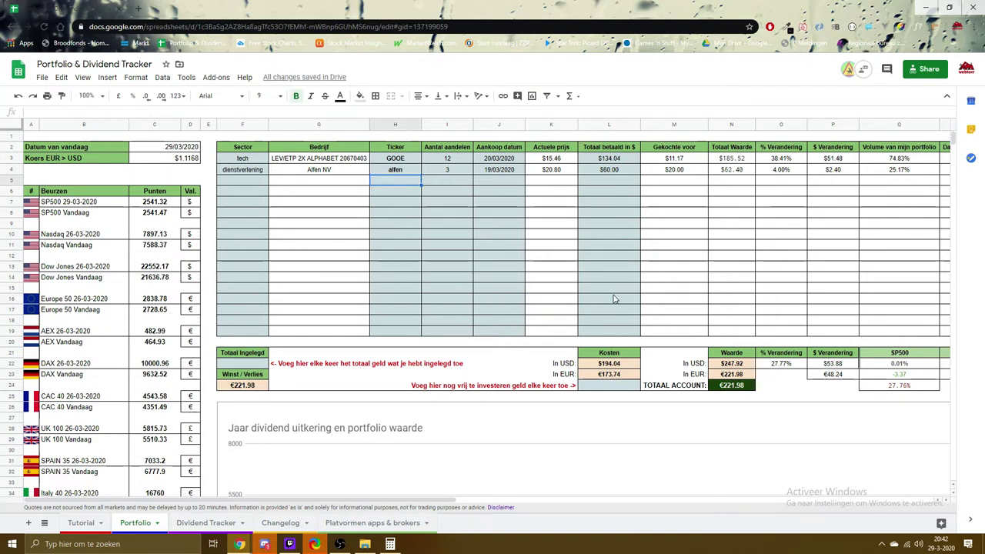
Add a third holding in row 5 with ticker VUSA and 24 shares under Aantal aandelen
text(Vus)
text(USA)
click(394, 235)
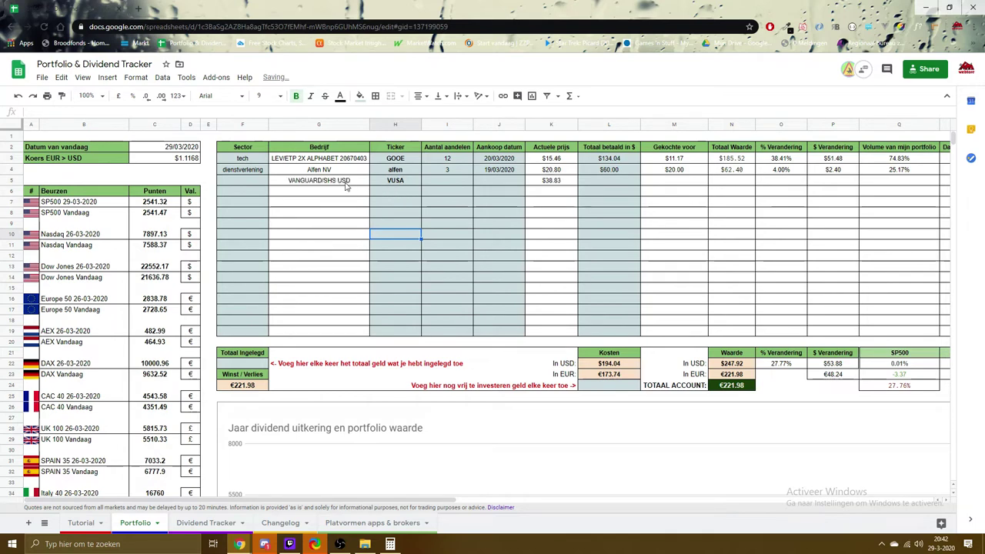
click(465, 178)
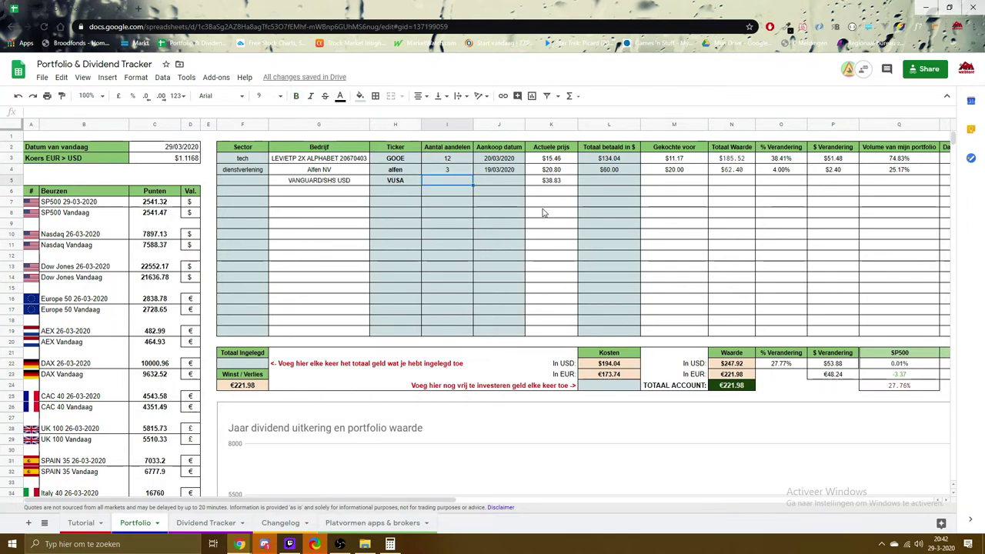
text(24)
click(500, 203)
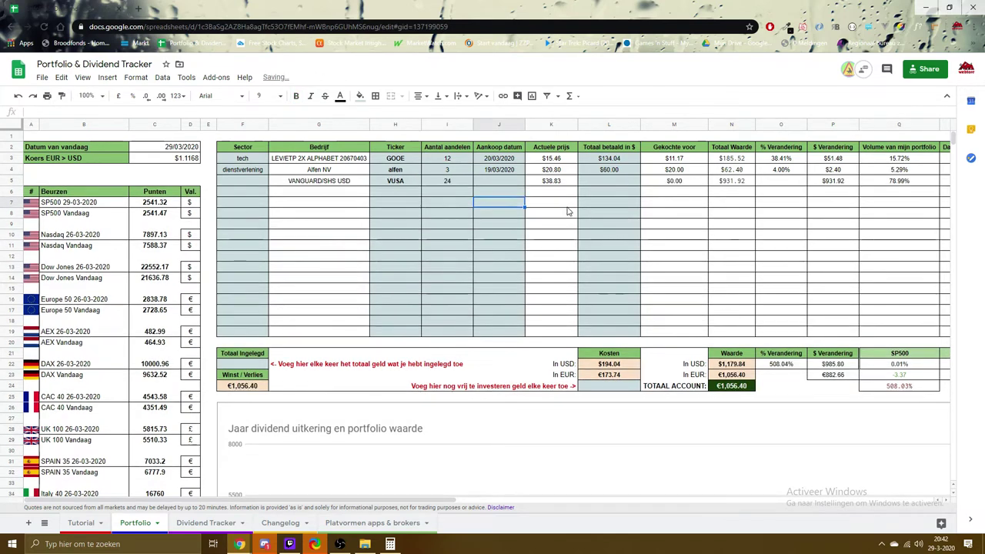
Set the VUSA row's Aankoop datum to 18/01/2020 and its Totaal betaald in $ to 612
click(517, 184)
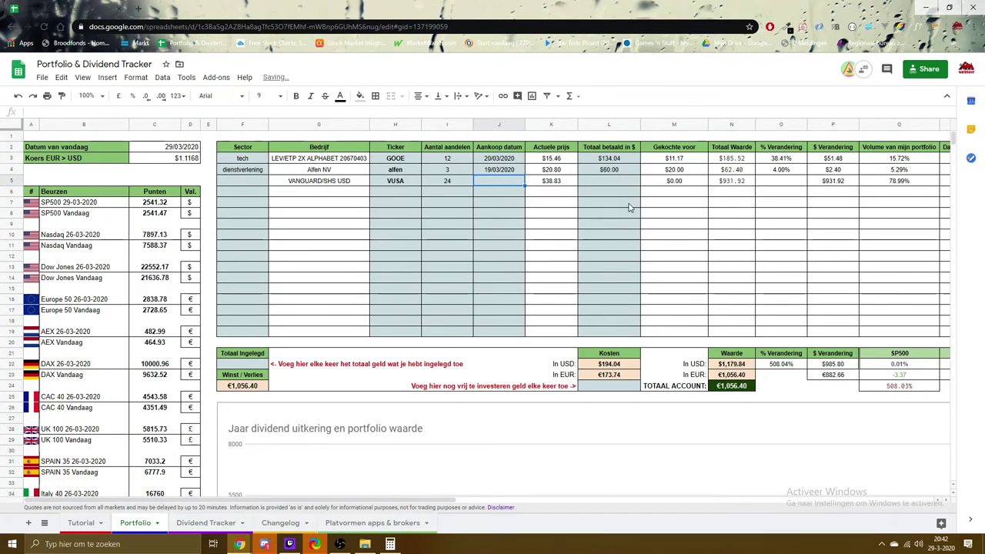
text(1)
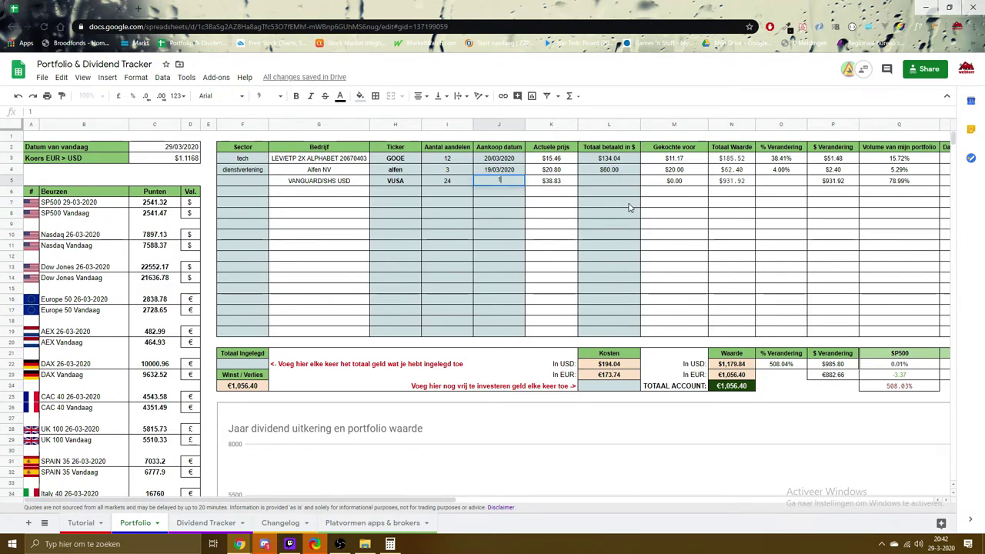
text(8/01/2020)
click(553, 217)
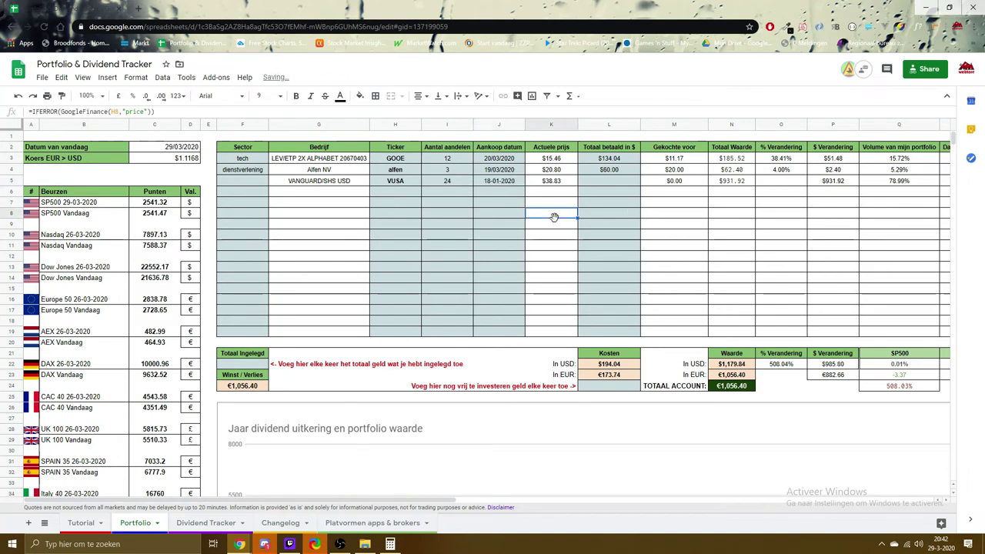
click(612, 182)
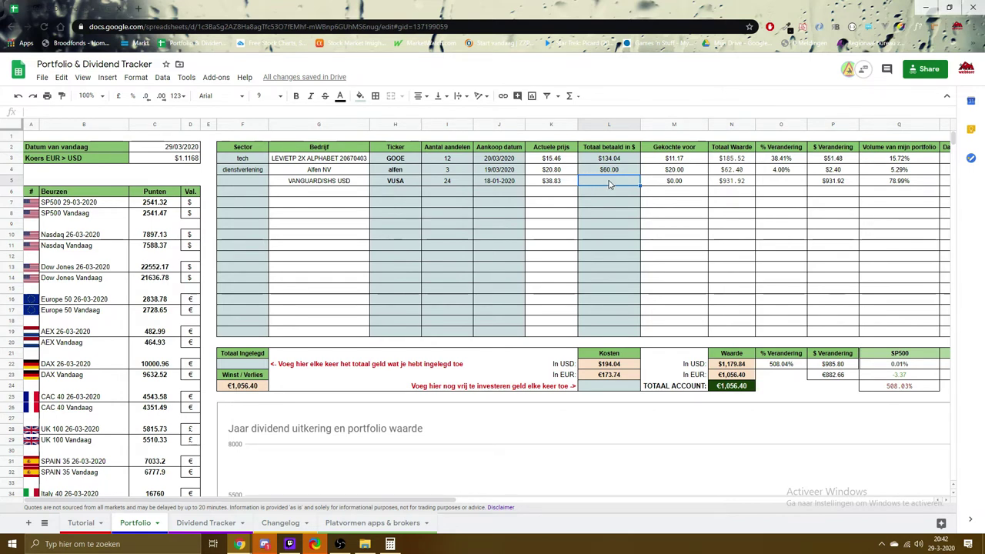
text(60)
key(Return)
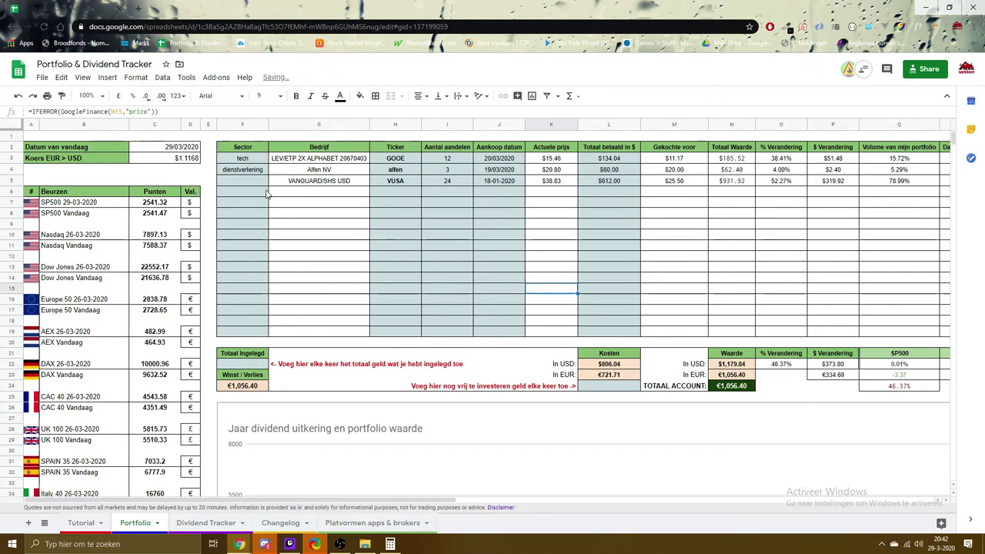
Set the Sector of the VUSA row to ETF
click(242, 181)
text(ETF)
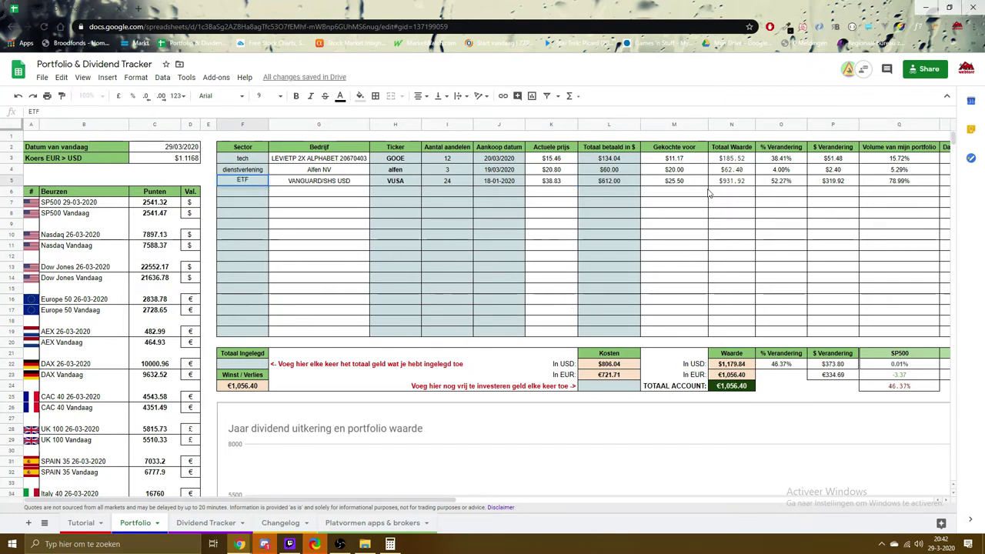
click(608, 254)
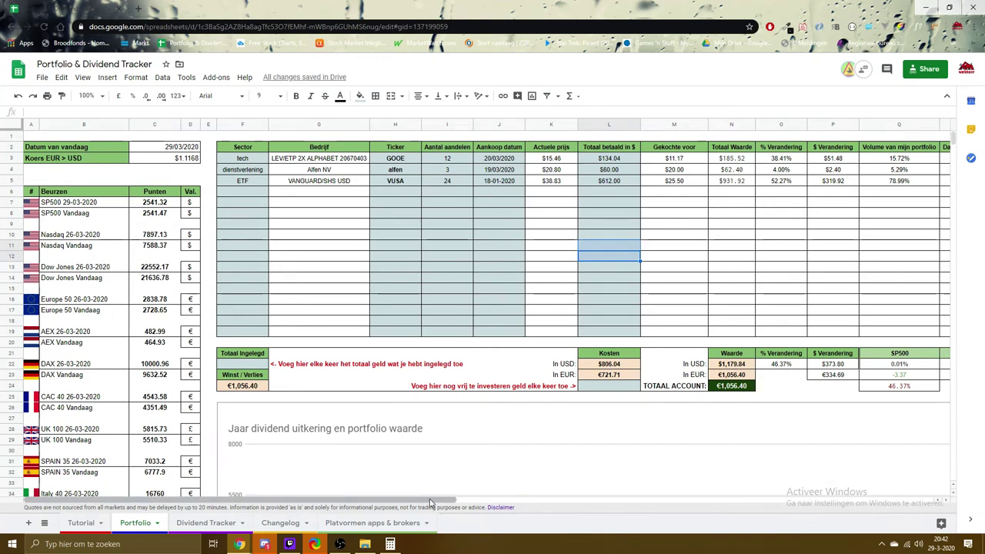
Inspect the three holdings' dividend columns, checking the Dividend p.s cells in rows 3 to 5
drag(431, 502, 841, 505)
scroll(654, 308, down, 2)
scroll(589, 223, up, 2)
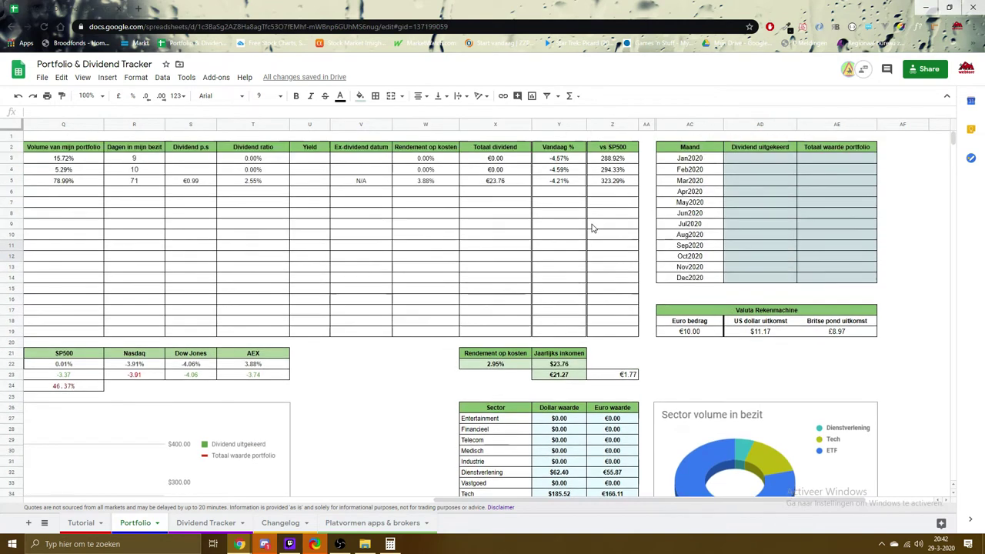
click(362, 158)
drag(492, 503, 444, 502)
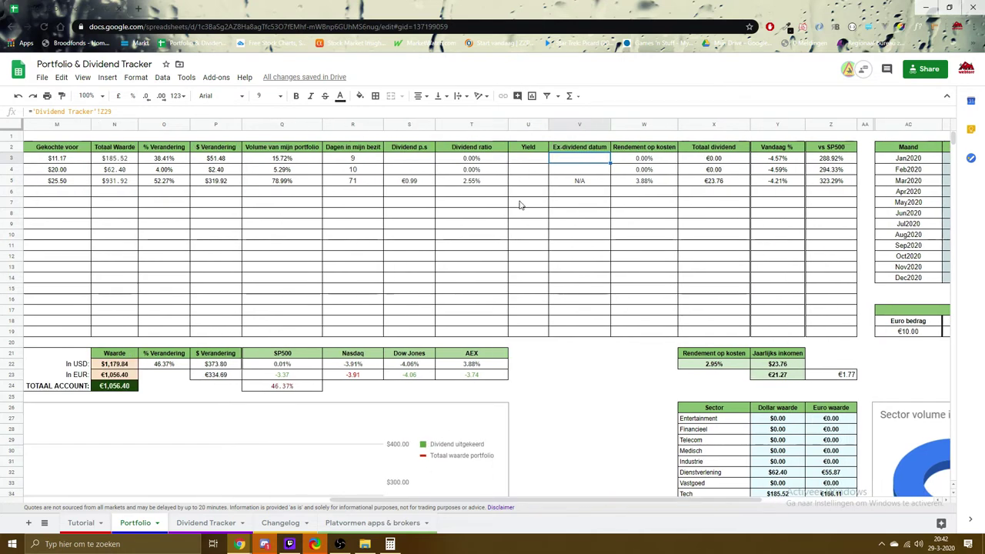
click(404, 159)
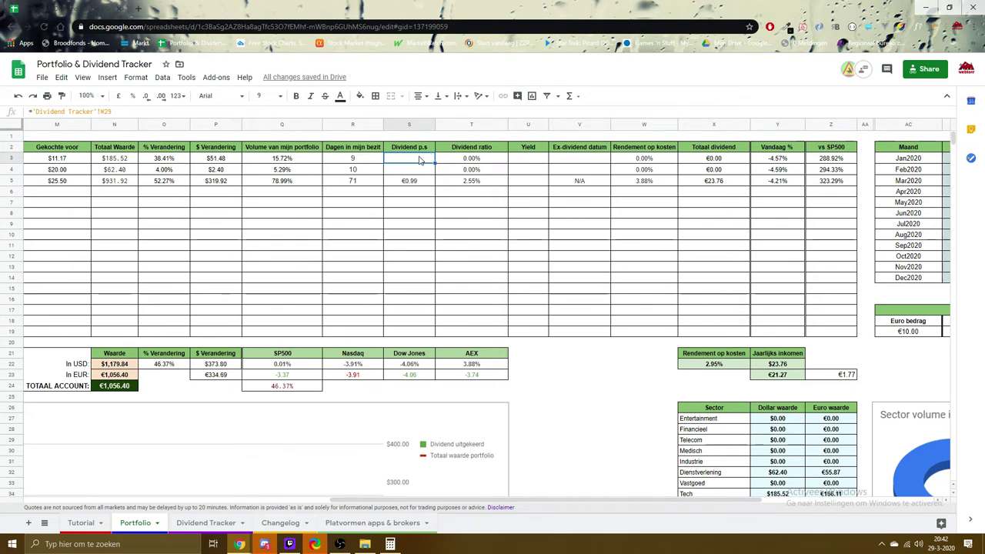
click(414, 173)
click(416, 183)
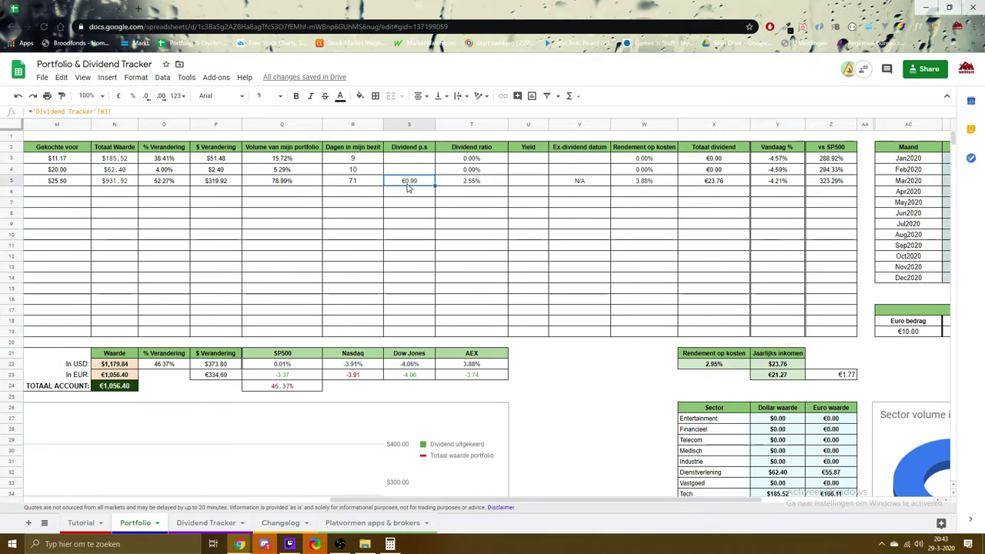
Inspect the formulas in the Yield cells of the three holdings
click(529, 185)
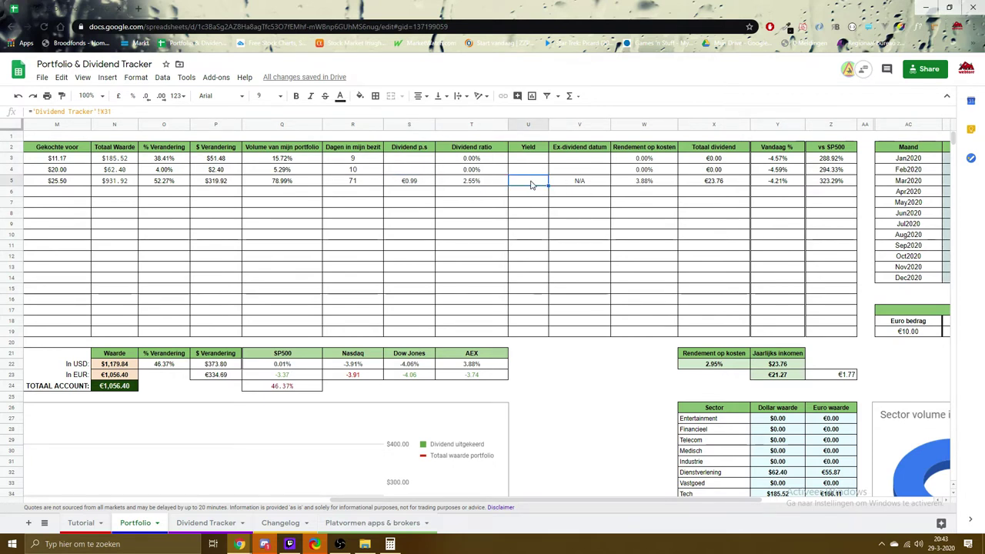
click(532, 160)
click(531, 181)
click(539, 160)
click(538, 181)
click(535, 173)
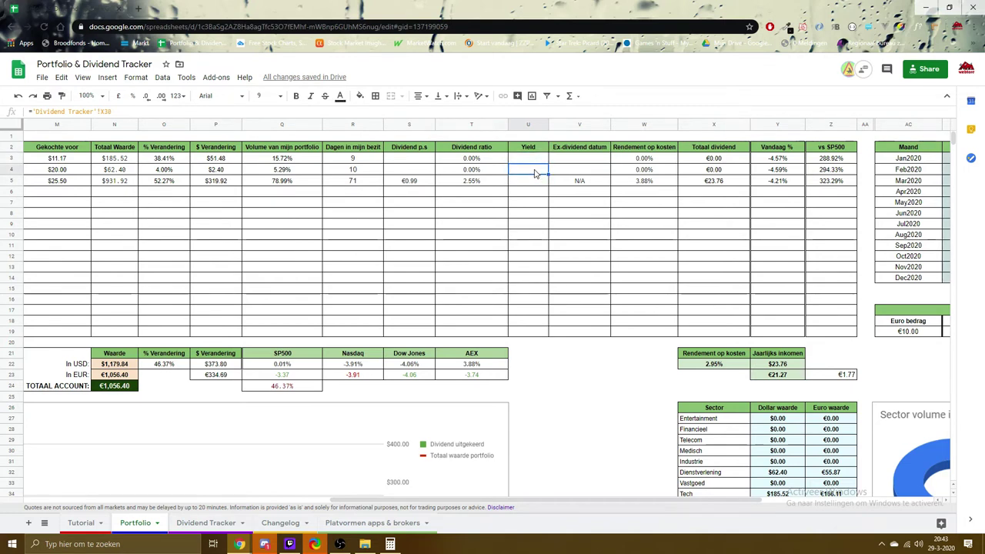
Inspect the Ex-dividend datum cells of the three holdings
click(580, 182)
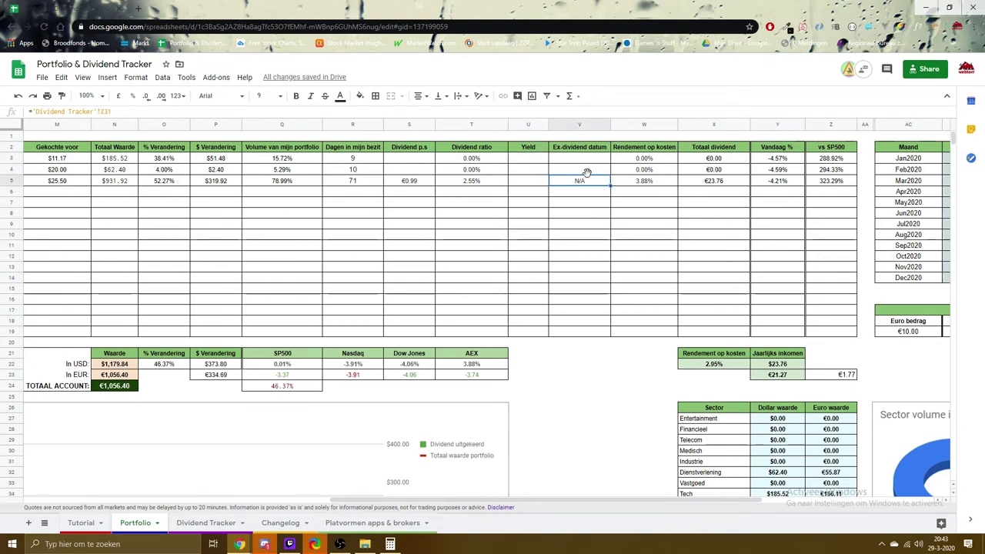
click(594, 159)
click(596, 180)
click(591, 171)
click(583, 183)
click(586, 169)
click(587, 157)
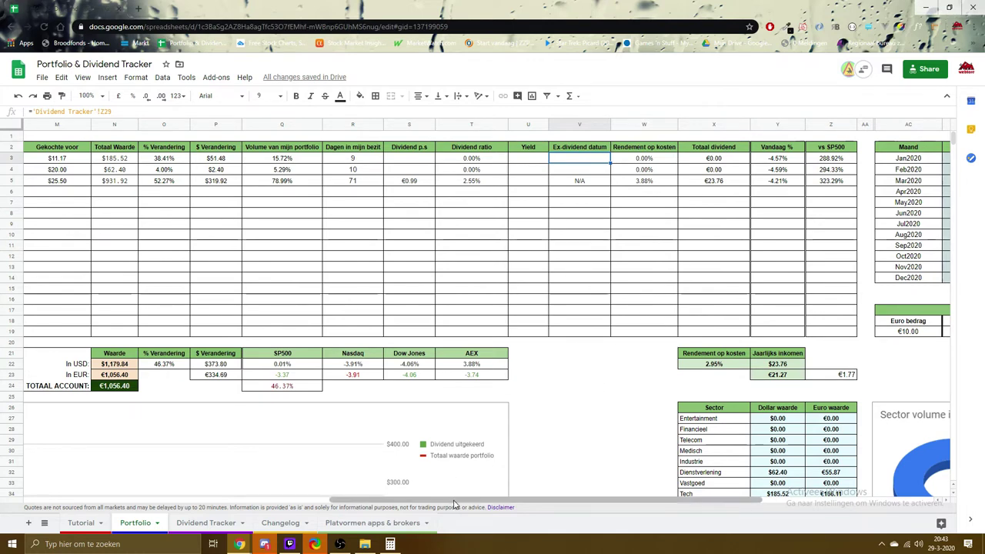
Inspect the Dollar waarde cells for Tech, Dienstverlening and ETF in the Sector table
drag(456, 503, 646, 504)
scroll(633, 384, down, 4)
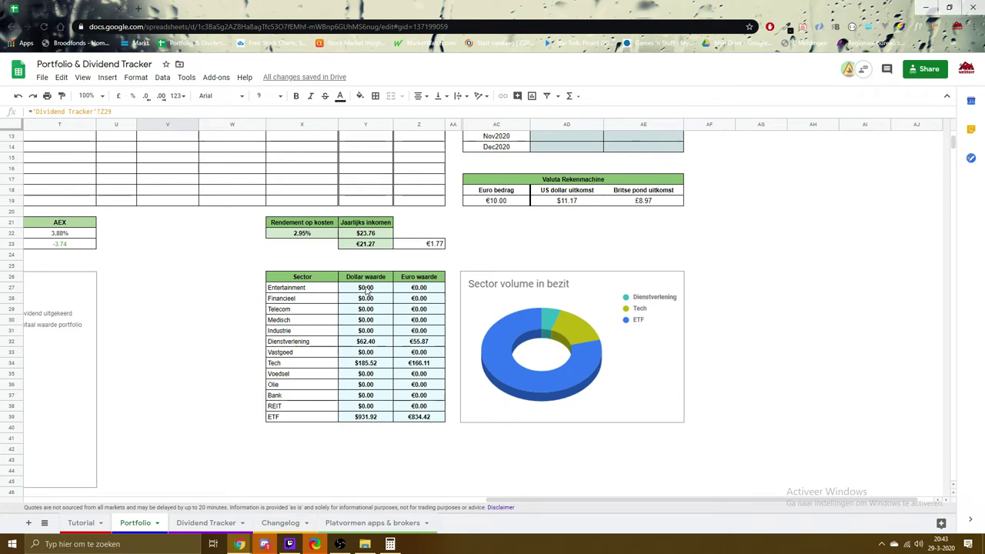
click(289, 371)
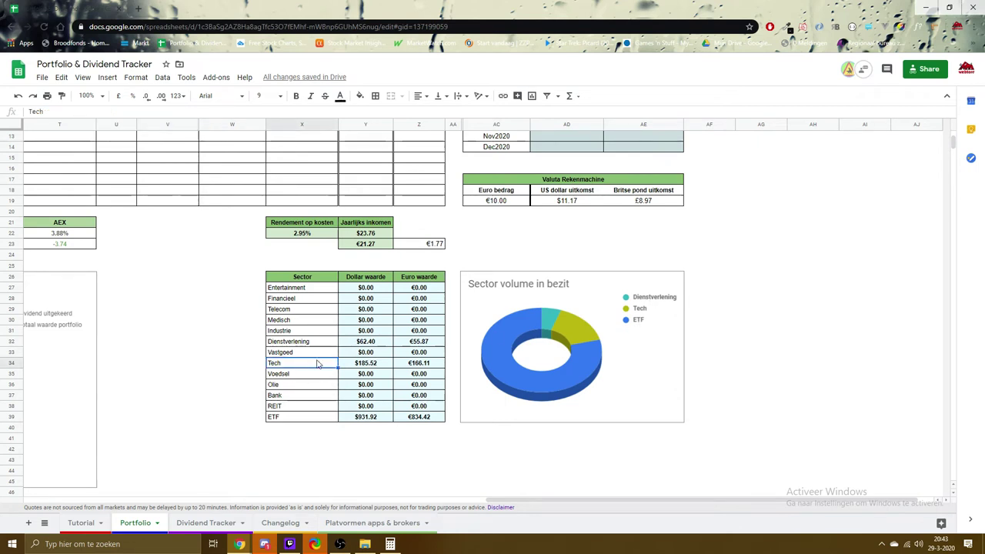
click(366, 364)
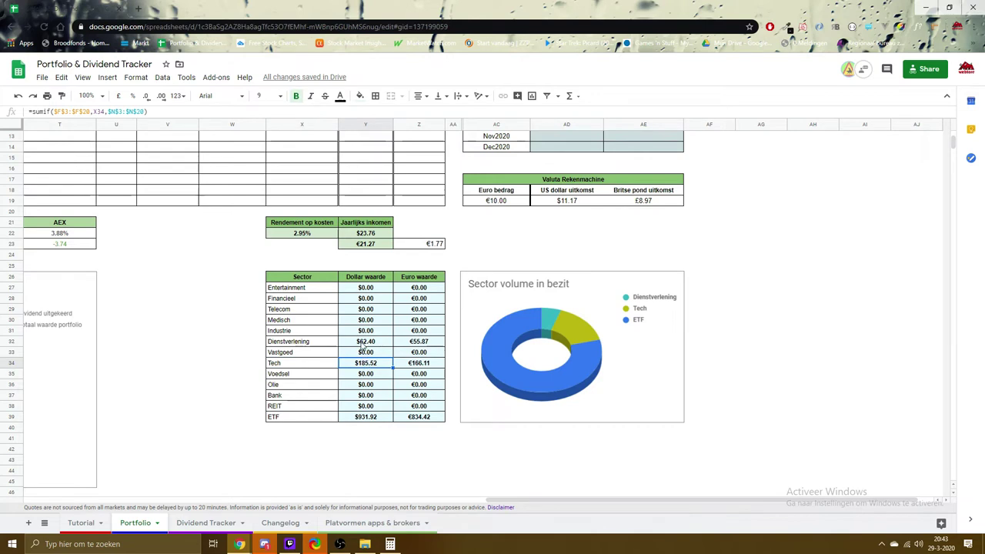
click(363, 343)
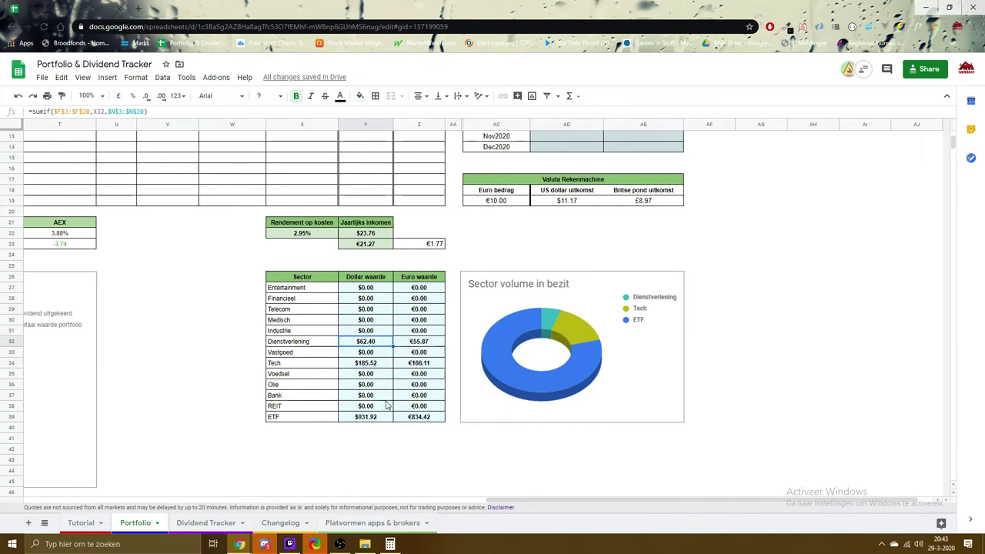
key(ctrl+Down)
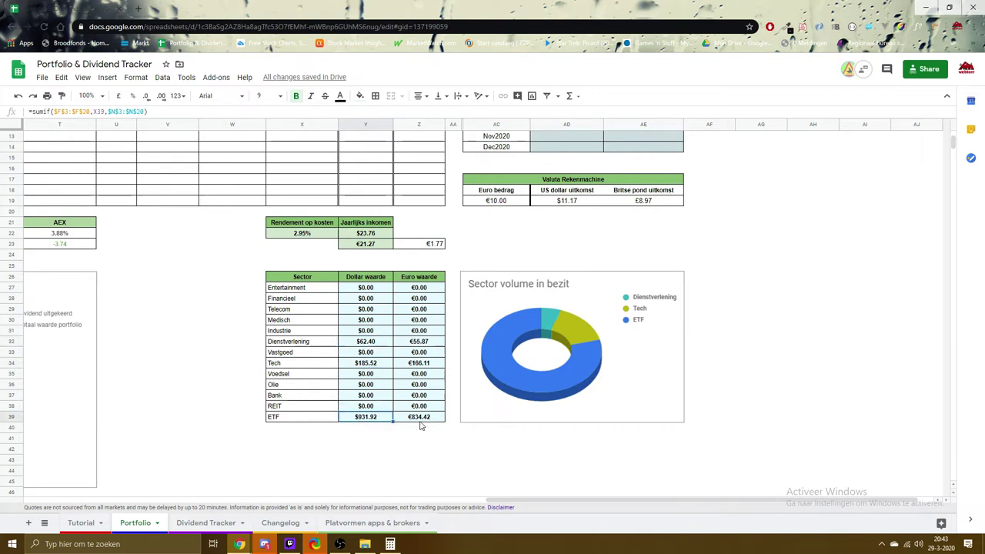
Examine the Jaar dividend uitkering en portfolio waarde chart and the totals above it
drag(539, 500, 264, 478)
scroll(201, 473, left, 6)
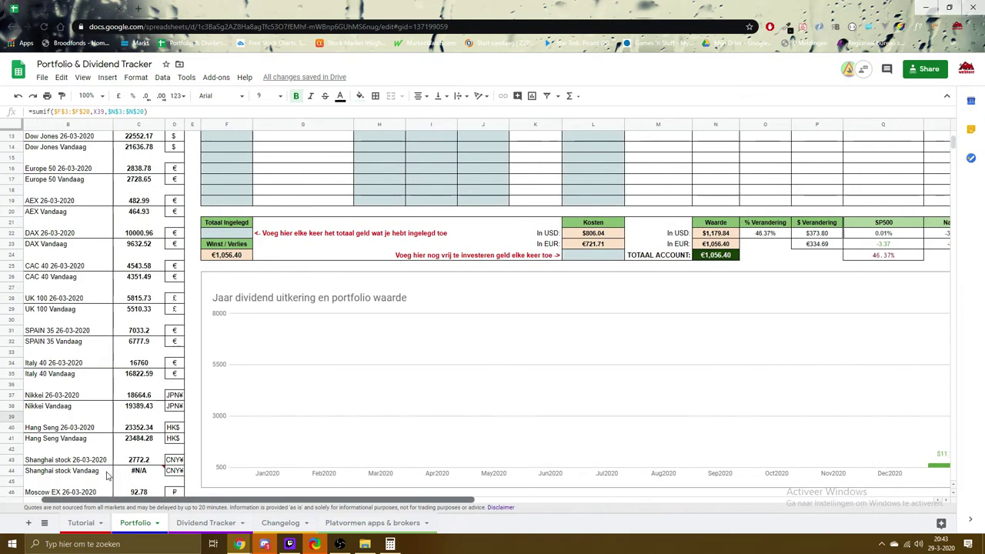
scroll(457, 351, down, 1)
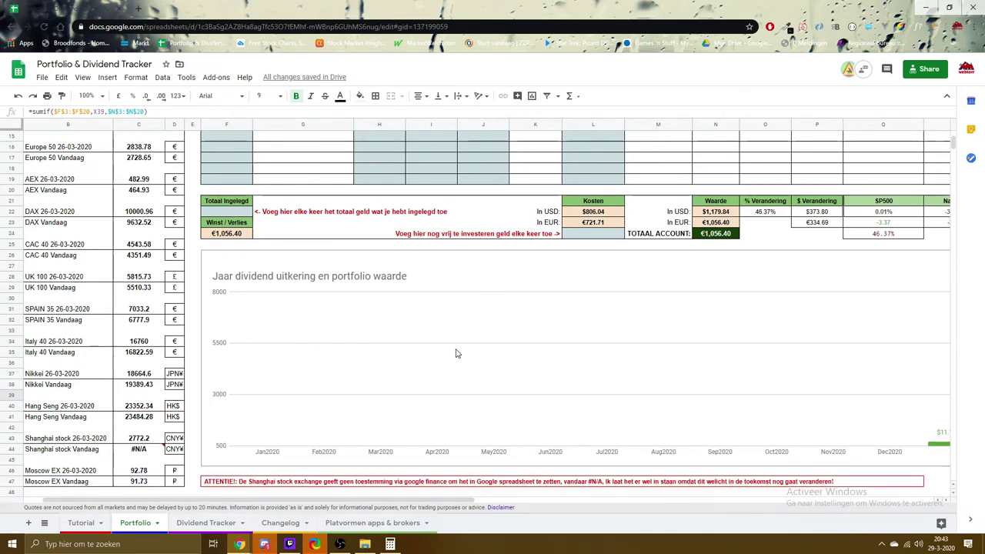
scroll(457, 353, up, 2)
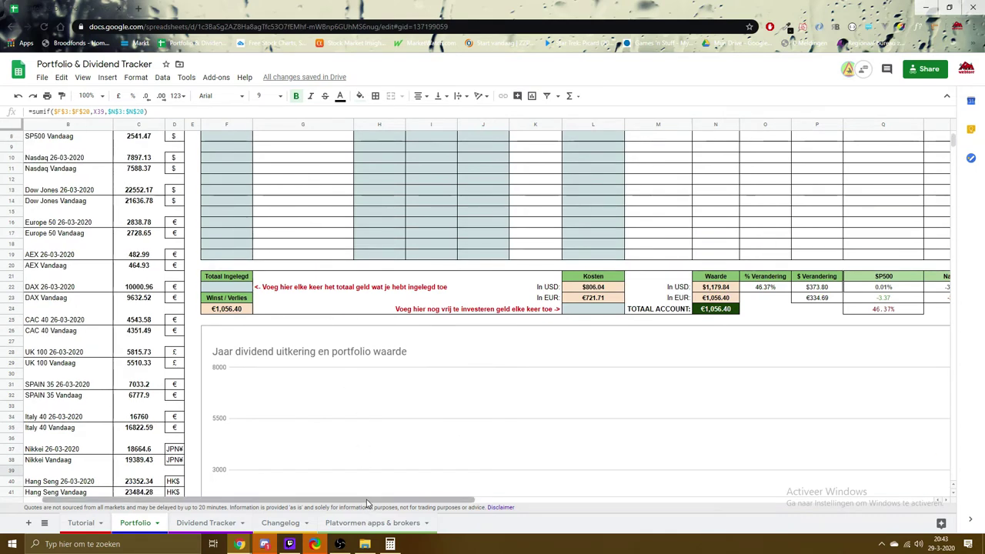
Fill in Dividend uitgekeerd in the Maand table with 34, 56, 61 and 70 for Jan2020 through Apr2020
drag(367, 503, 758, 301)
scroll(766, 260, up, 2)
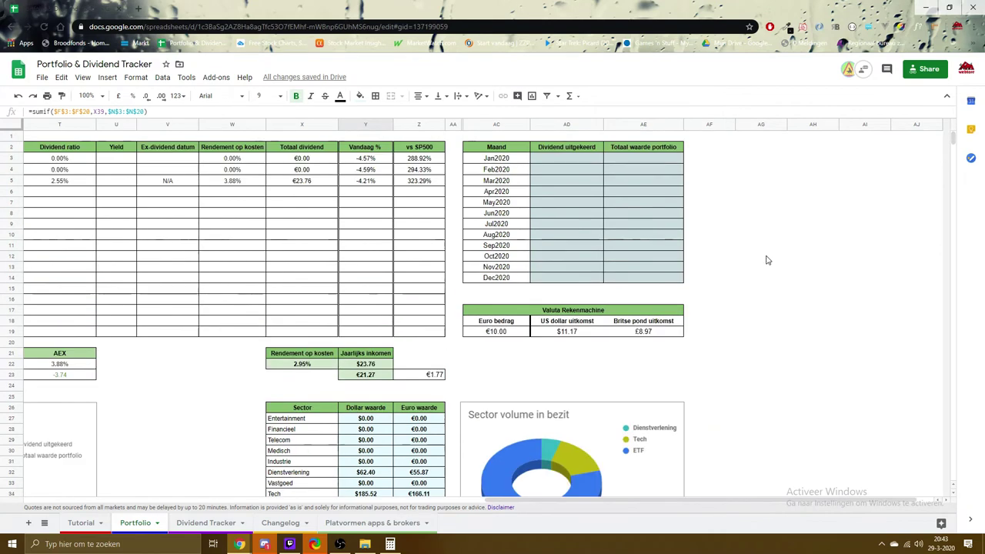
click(561, 158)
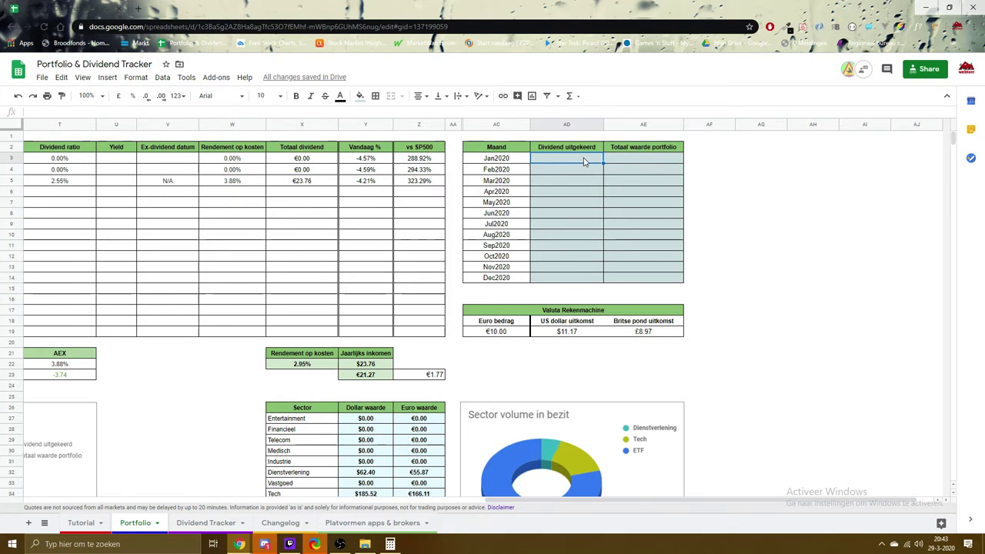
text(34)
key(Return)
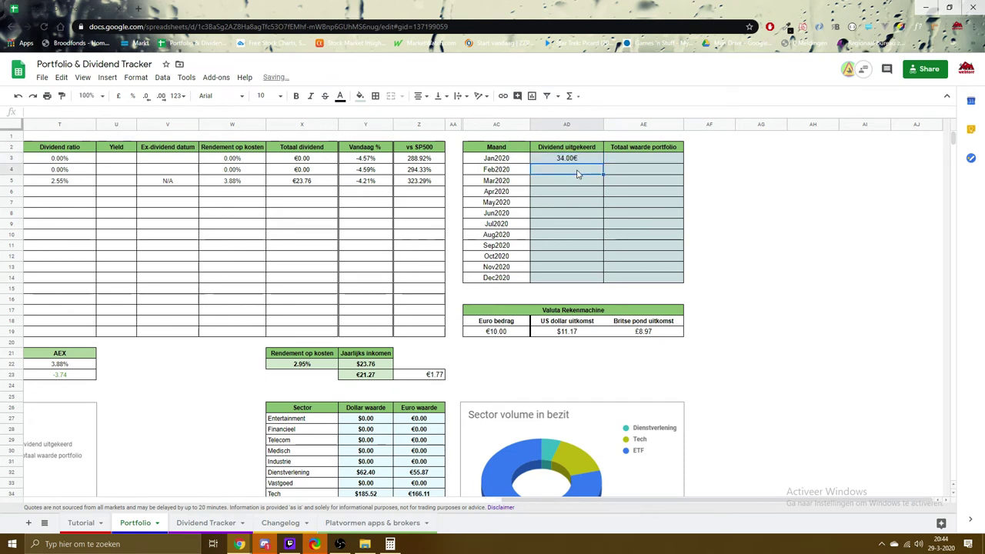
double_click(577, 169)
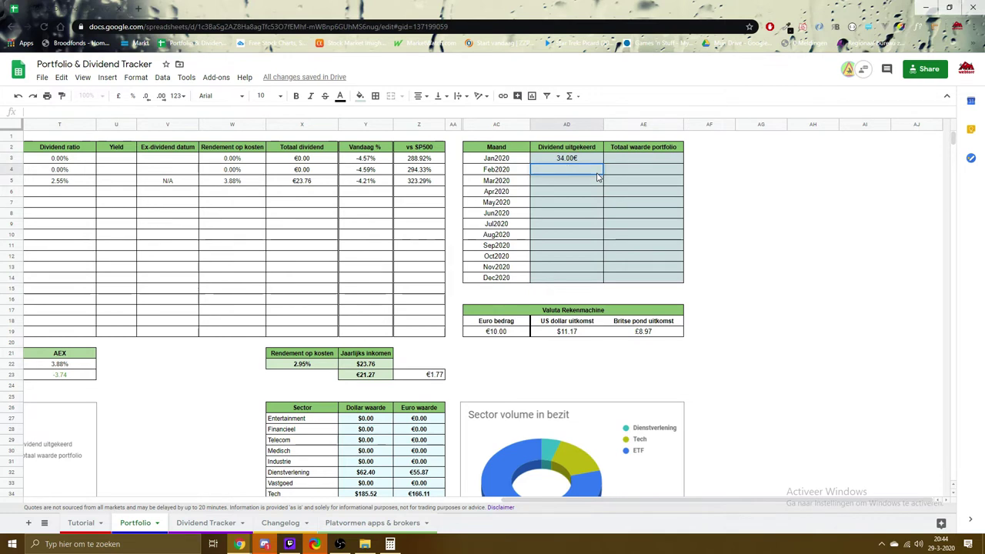
text(56)
key(Return)
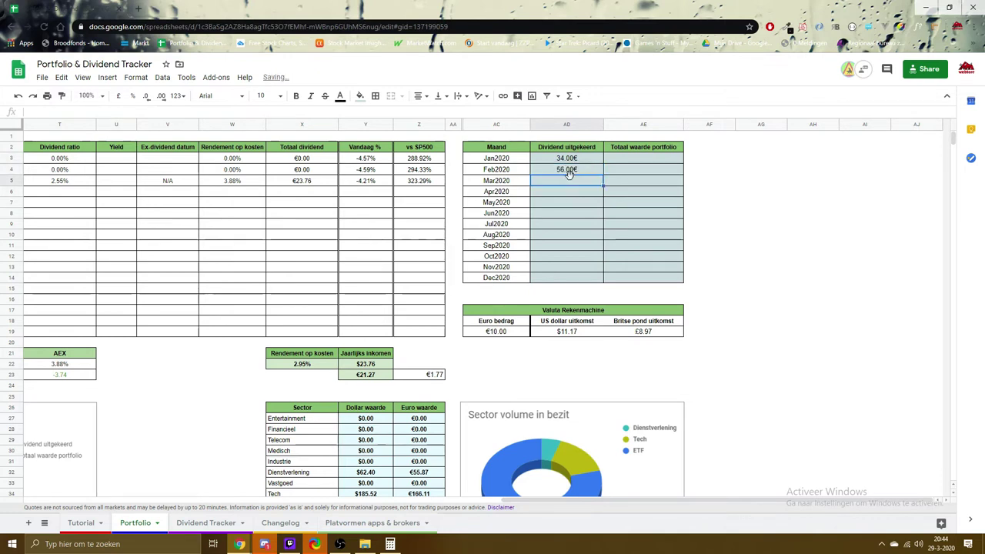
text(61)
key(Return)
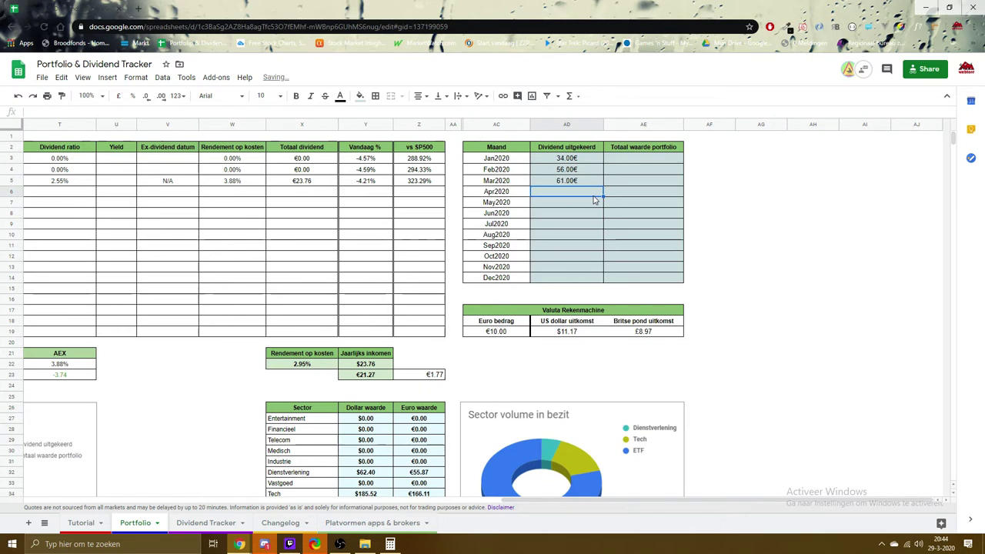
text(70)
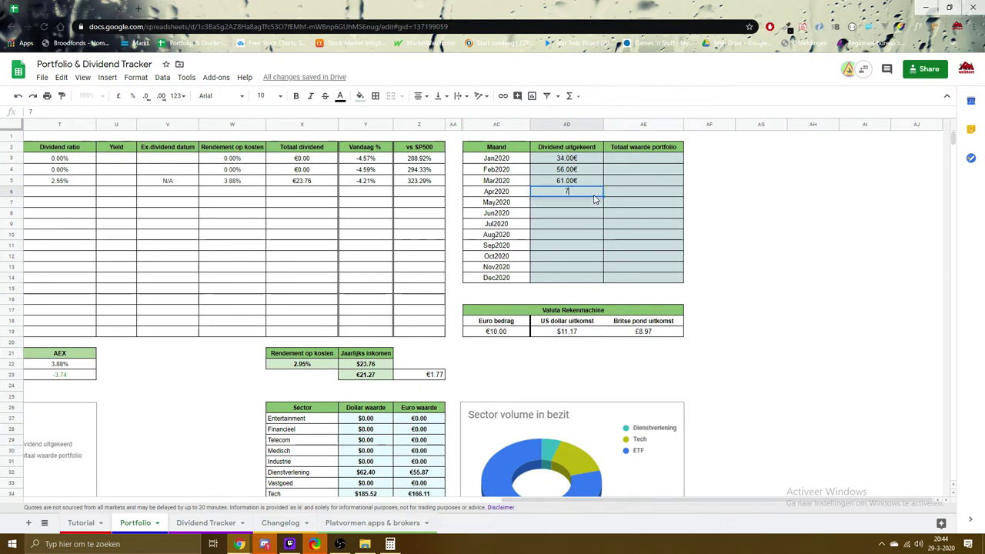
Fill in Totaal waarde portfolio in the Maand table with 2200, 2256, 2361 and 2,600.71 for Jan2020 through Apr2020
click(639, 162)
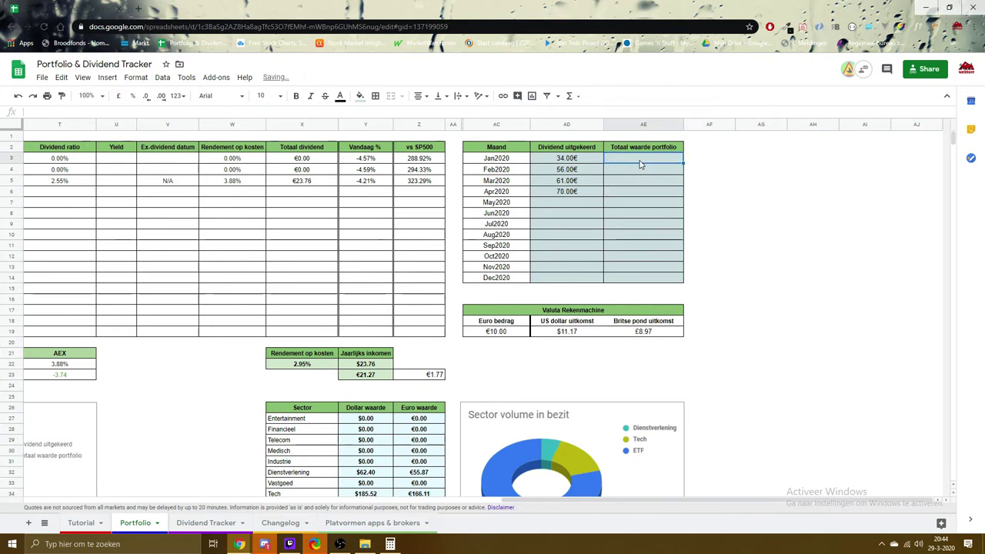
text(22)
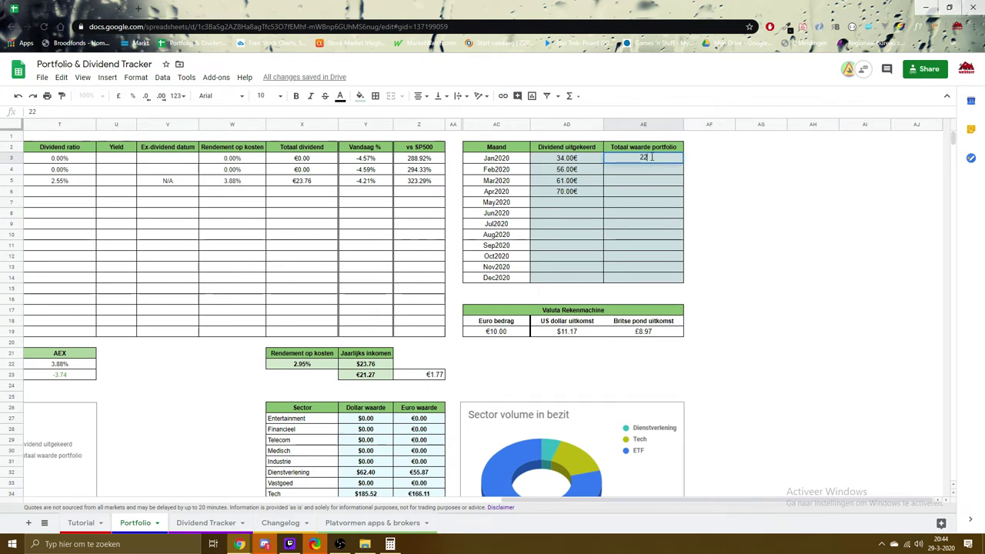
text(00)
key(Return)
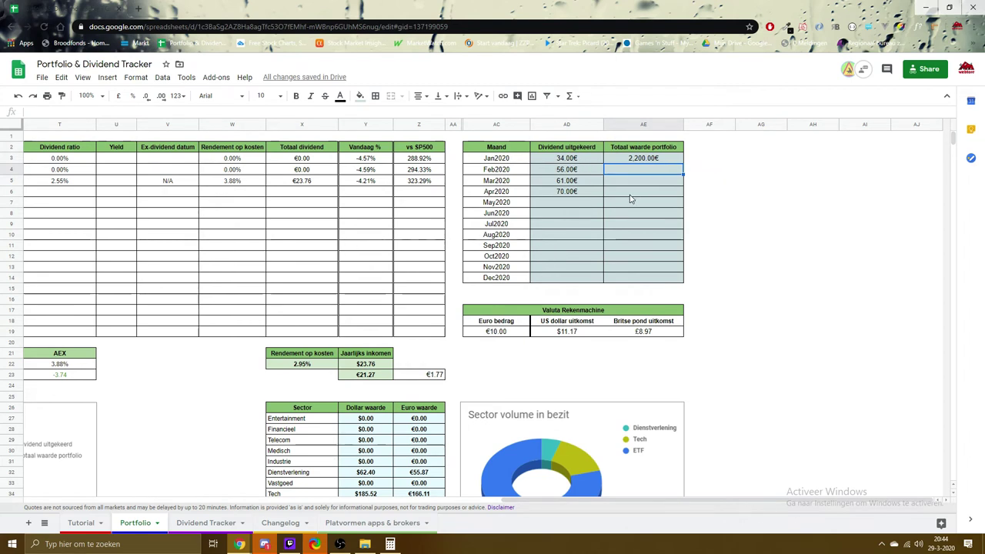
text(22)
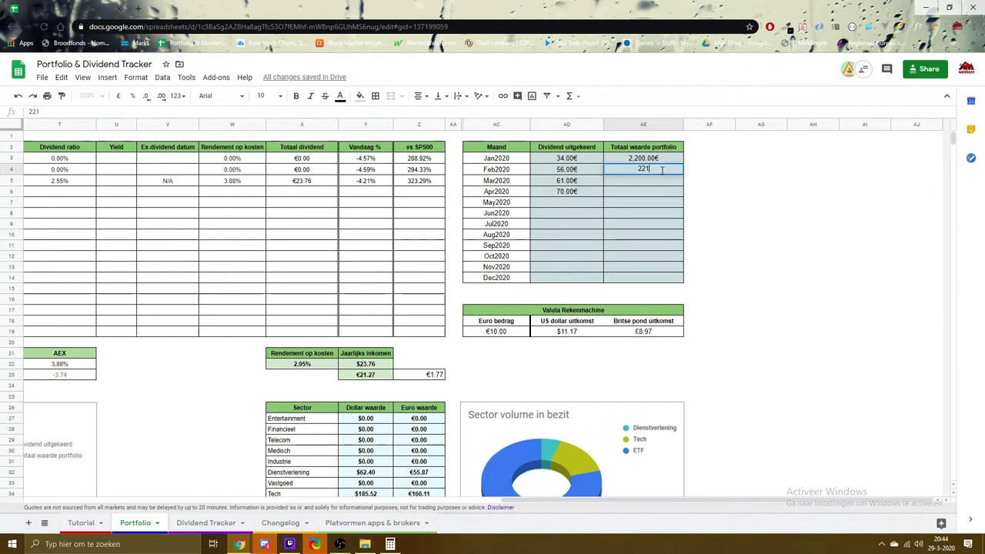
text(56)
key(Return)
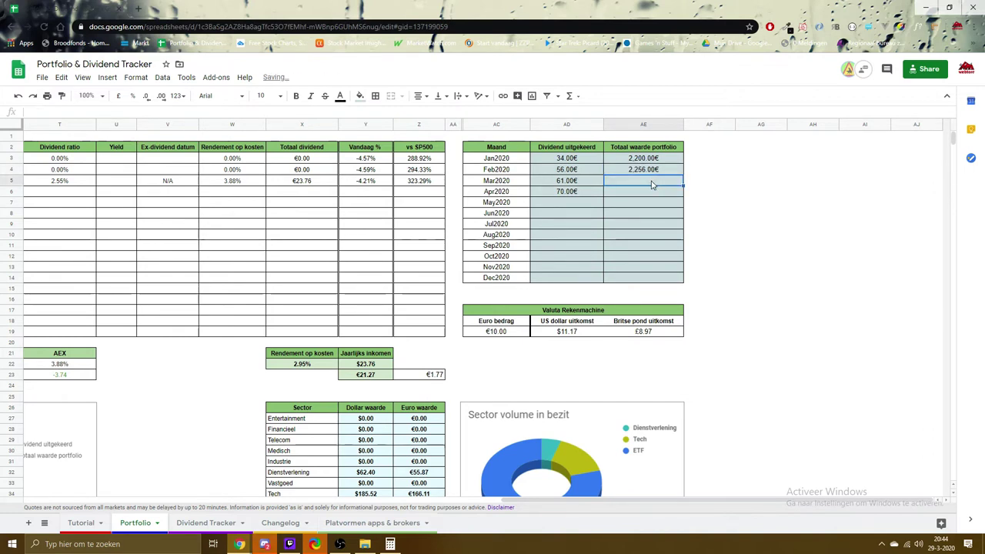
text(22)
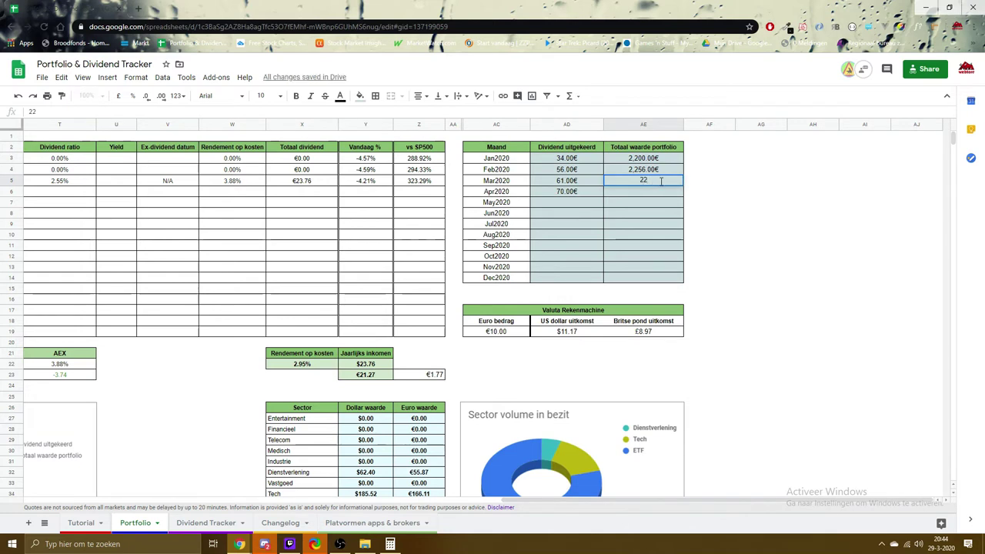
text(361)
key(Return)
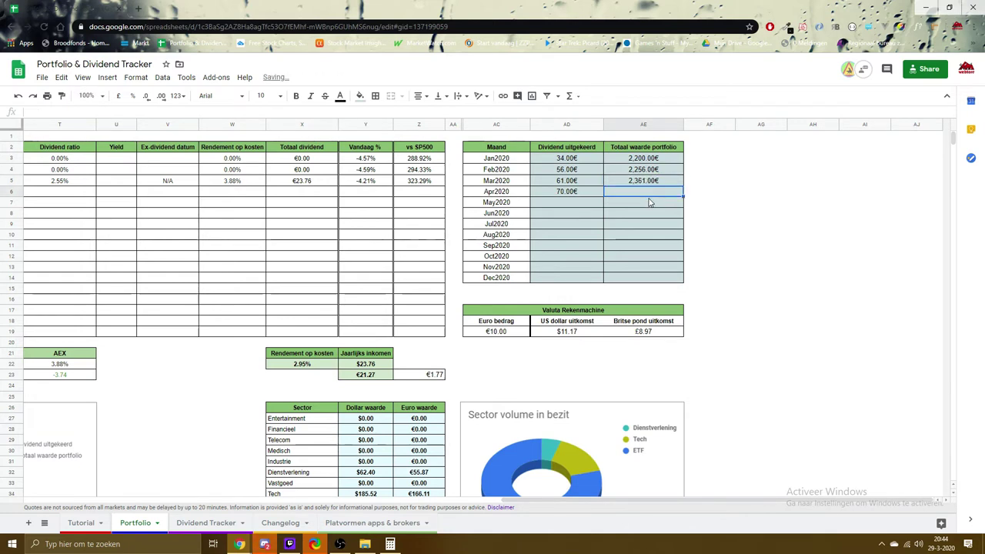
text(2)
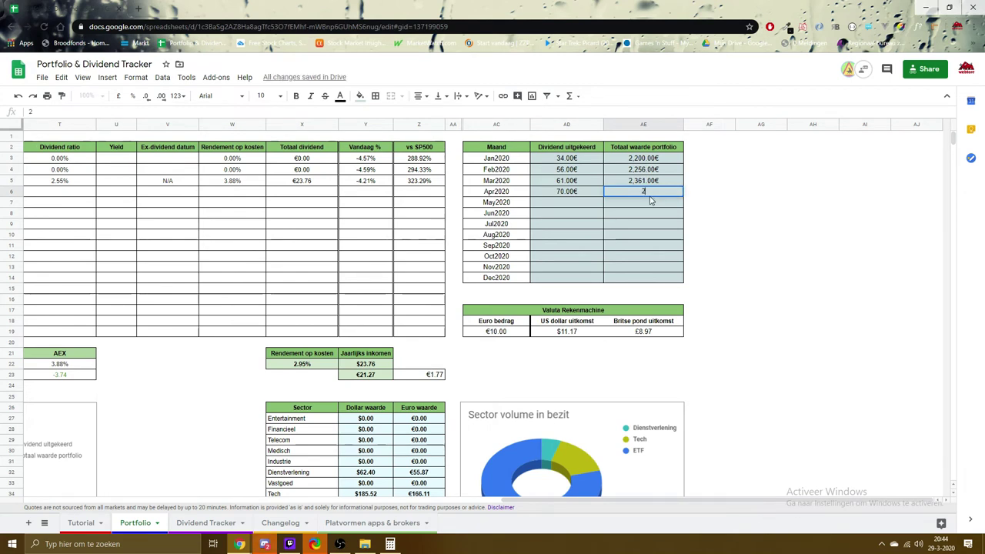
text(,600.71)
click(720, 225)
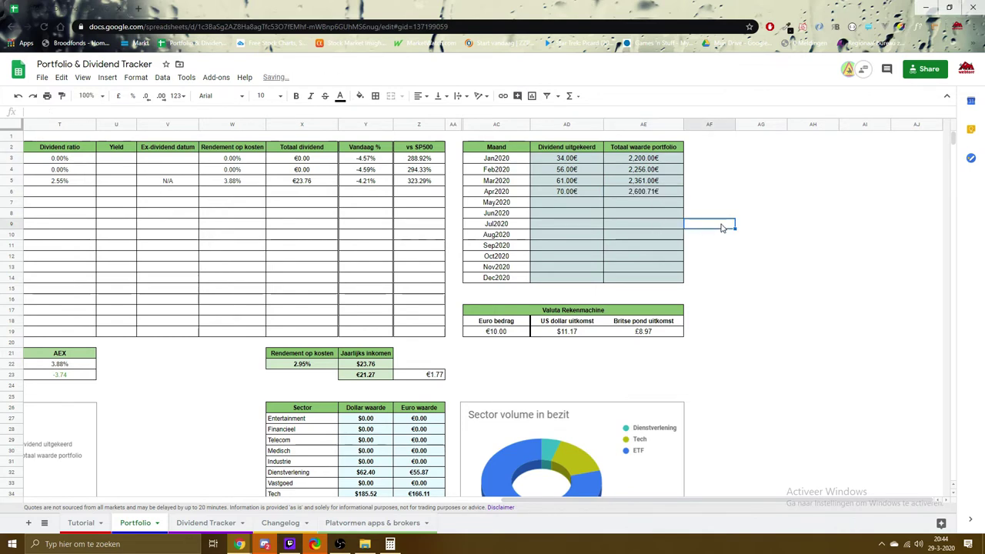
Examine the monthly bars and portfolio line in the Jaar dividend uitkering en portfolio waarde chart, plus the Sector overview
scroll(312, 485, left, 10)
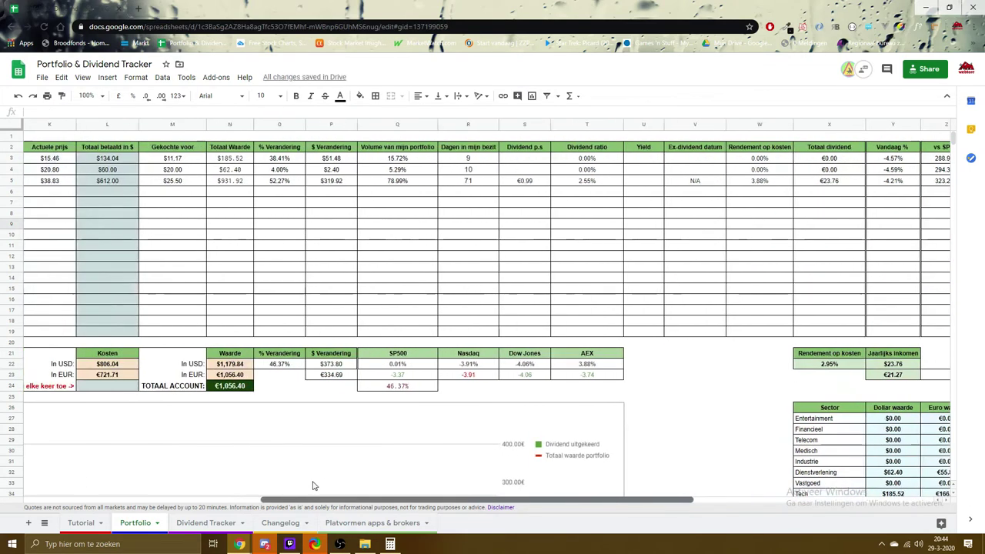
scroll(361, 377, down, 4)
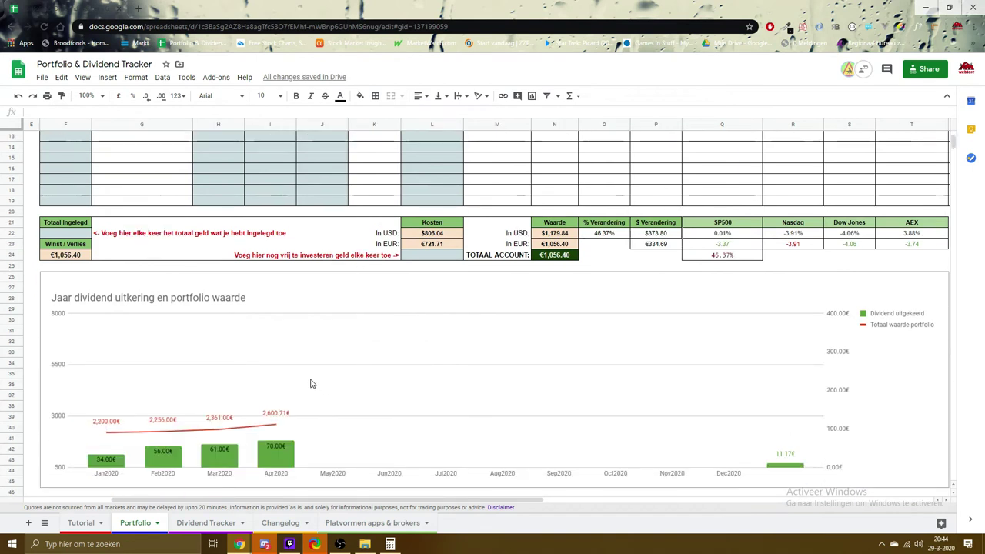
scroll(146, 323, down, 1)
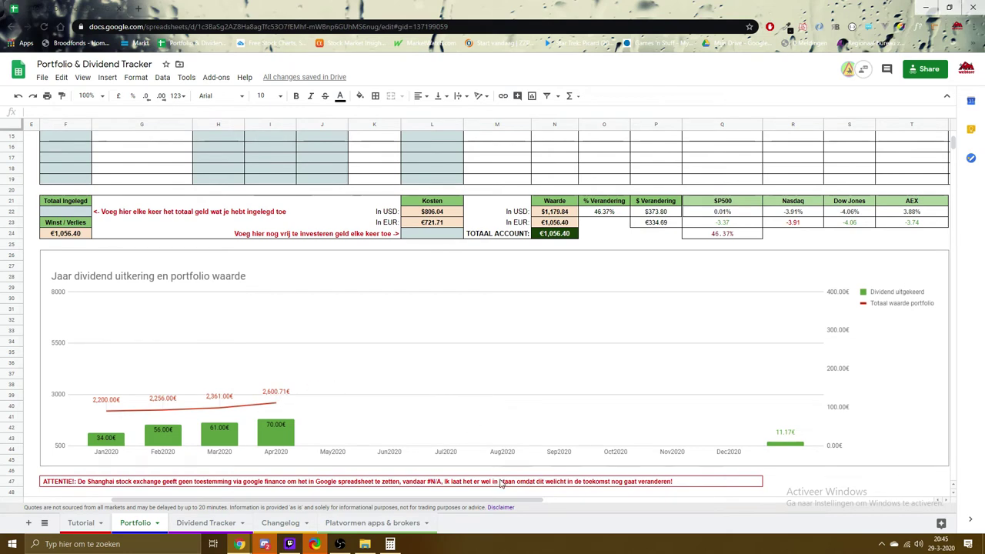
drag(413, 498, 750, 500)
scroll(282, 492, down, 3)
scroll(323, 492, up, 7)
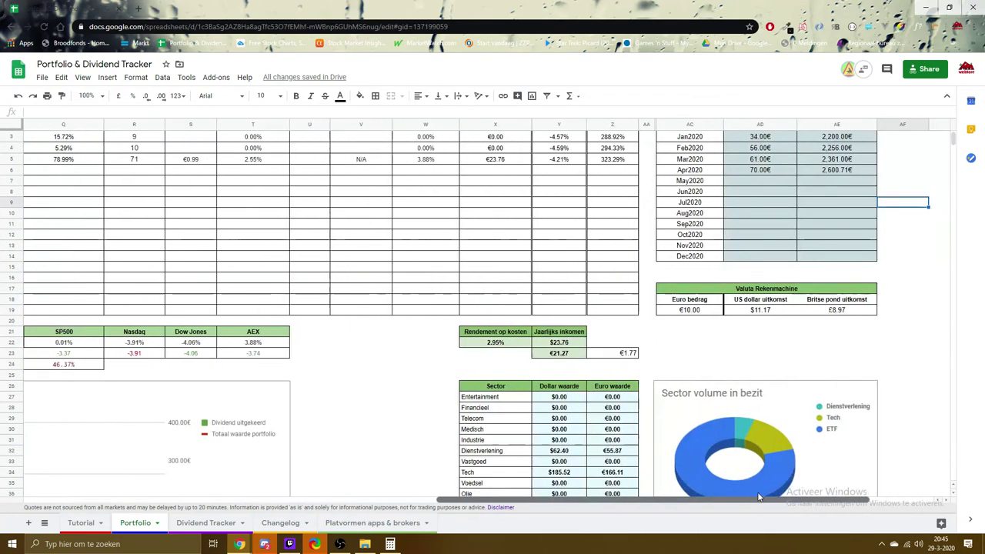
scroll(475, 341, up, 1)
scroll(475, 342, down, 4)
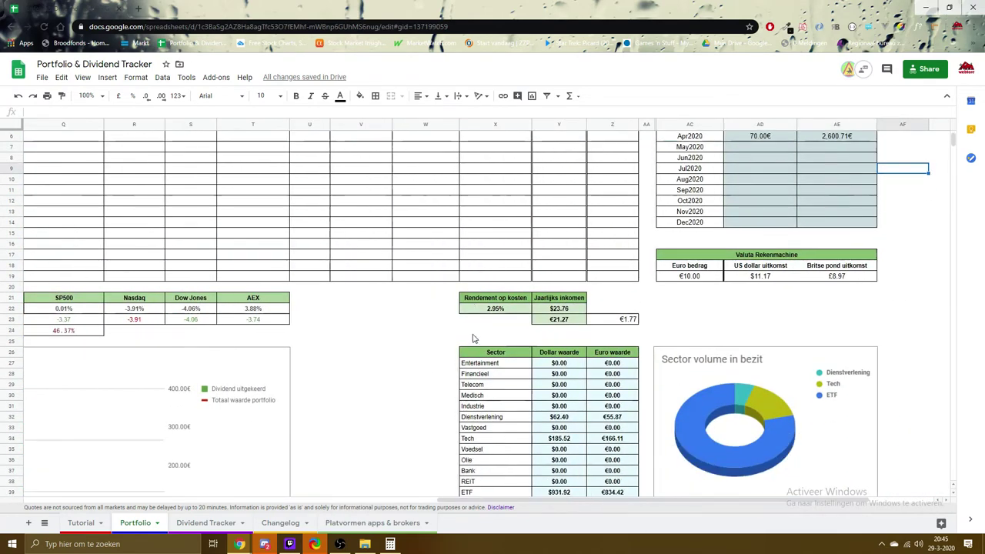
Open the Dividend Tracker sheet and inspect the Bedrijf, Ticker, Aantal aandelen, Aankoop datum and Actuele prijs cells of the GOOE row
click(204, 522)
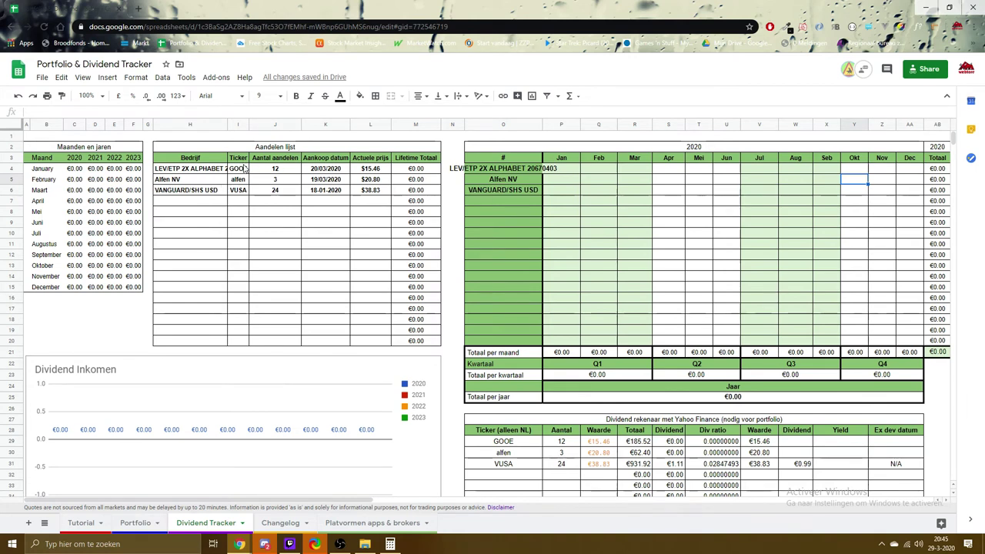
click(188, 170)
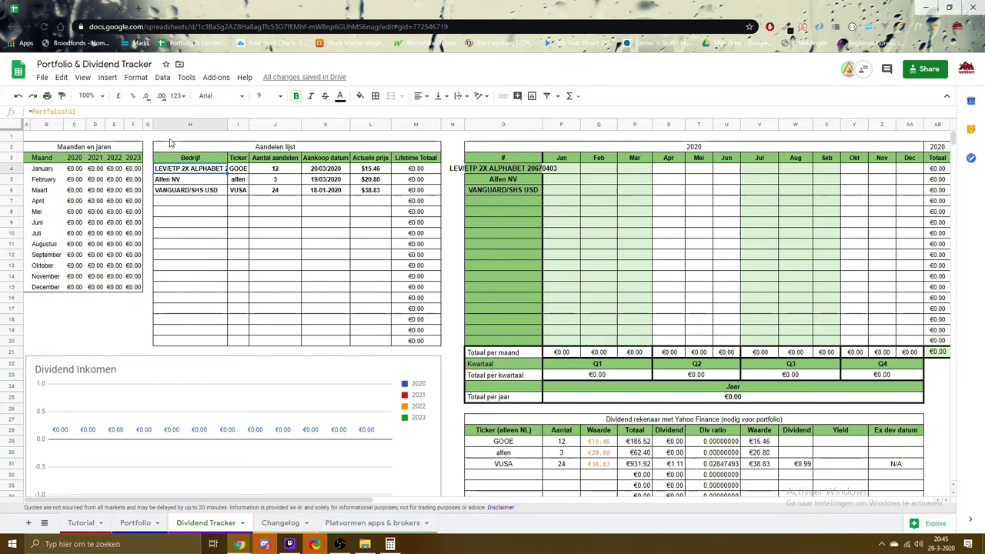
click(240, 168)
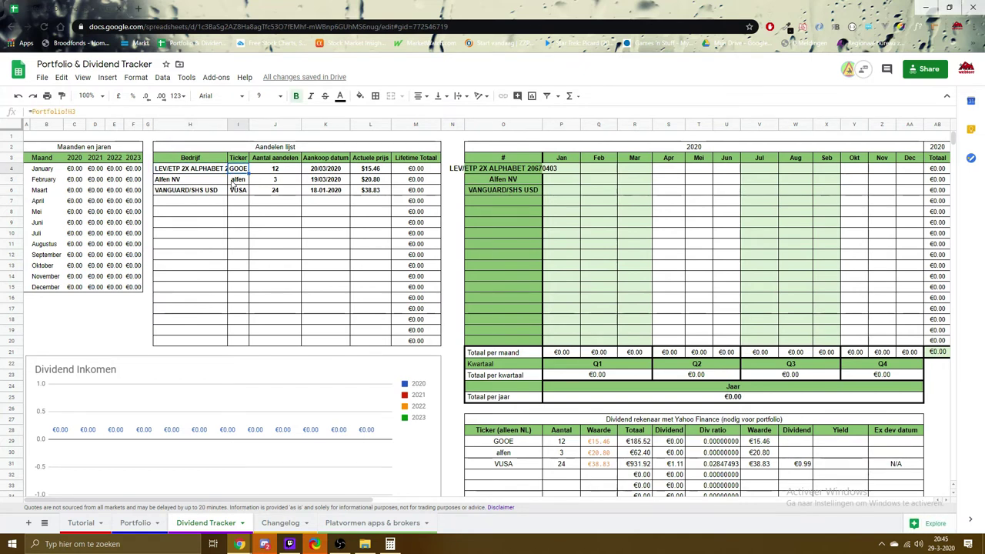
click(263, 172)
click(319, 174)
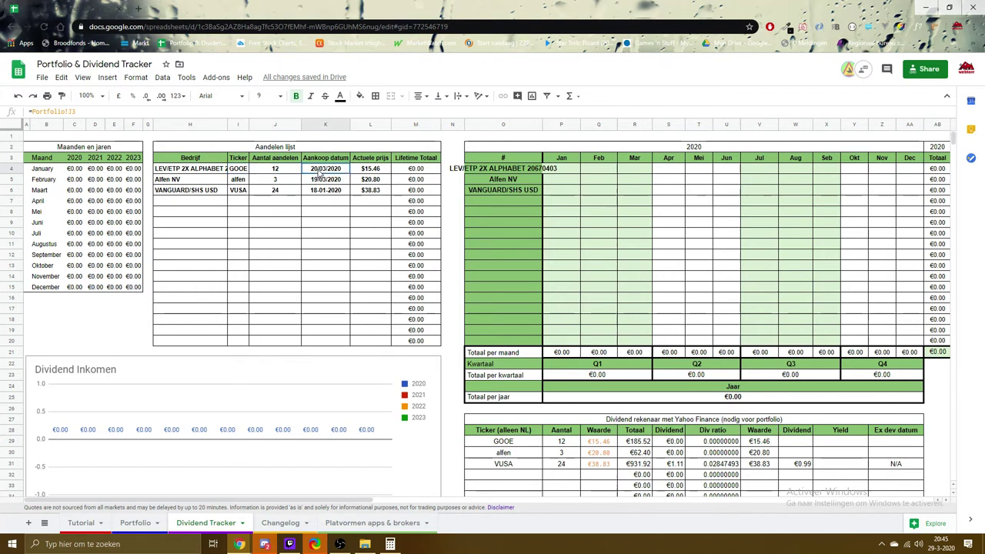
click(377, 172)
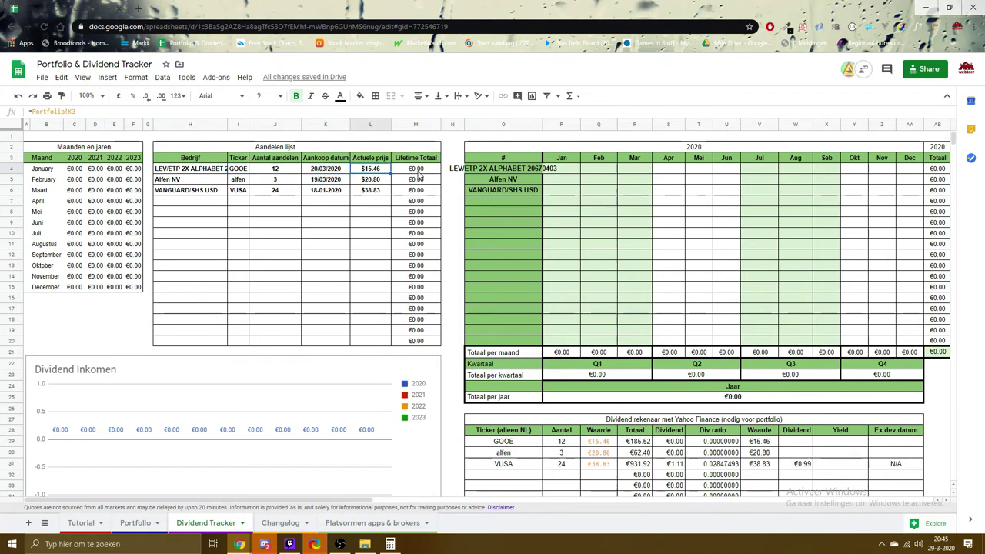
Look over the 2020 monthly dividend grid, selecting the Feb to Aug cells from the Alfen NV row down
click(612, 182)
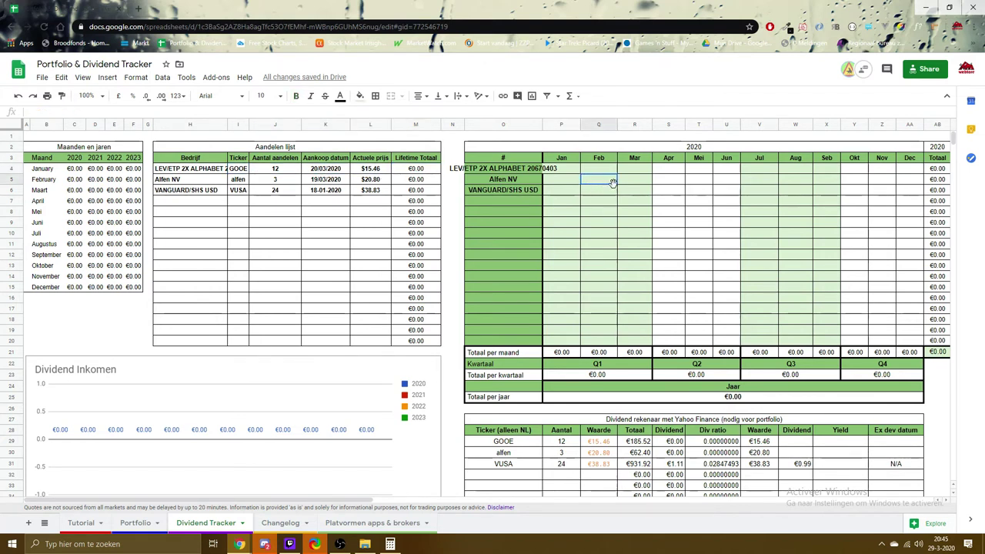
drag(612, 182, 812, 259)
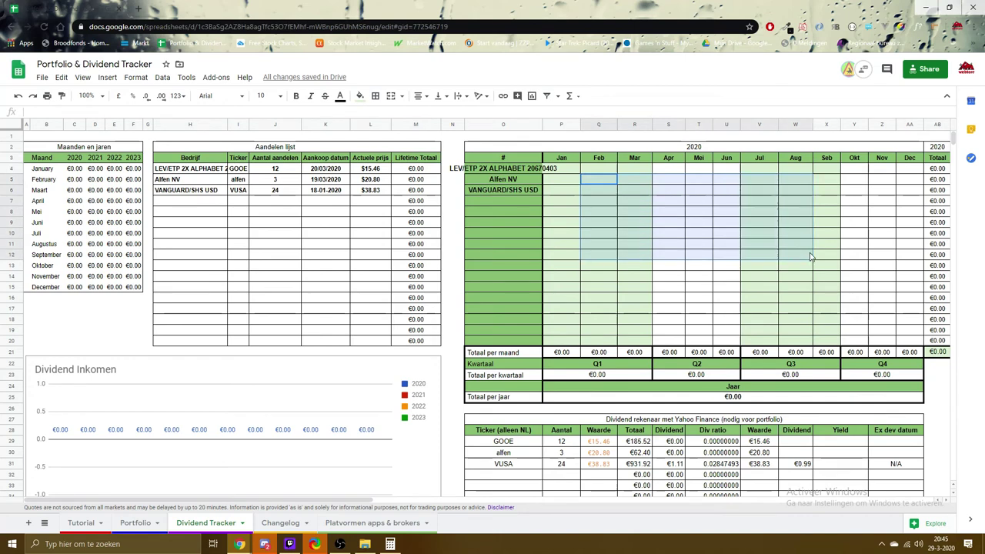
click(452, 308)
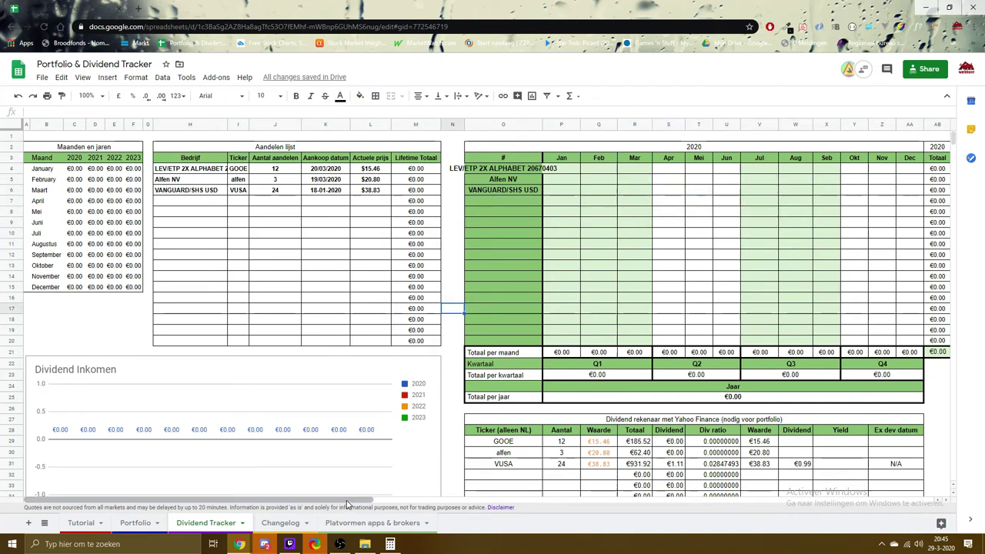
drag(346, 504, 368, 489)
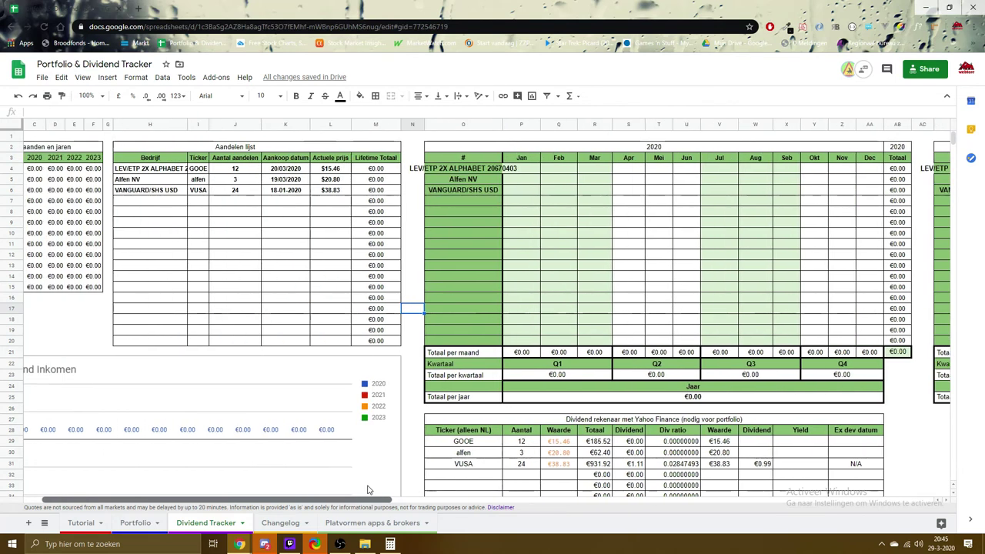
Enter a dividend of 50 for Alfen NV in Feb and Aug 2020 and check its yearly total formula
click(562, 180)
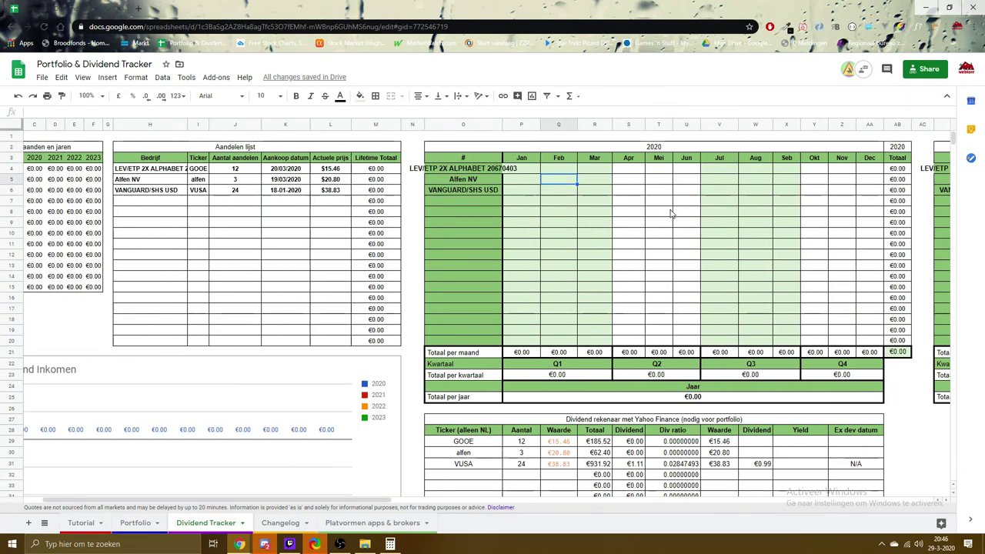
text(50)
key(Return)
click(756, 182)
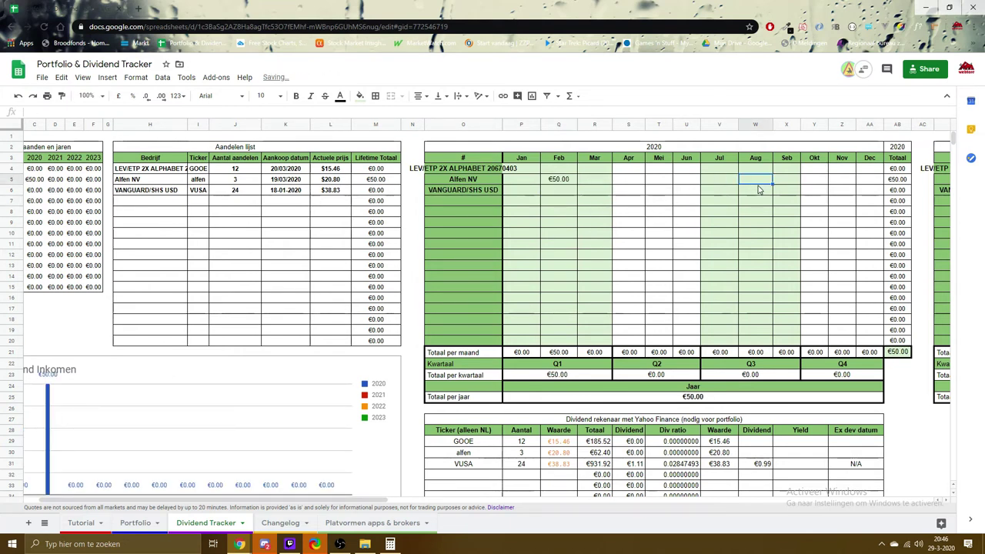
text(50)
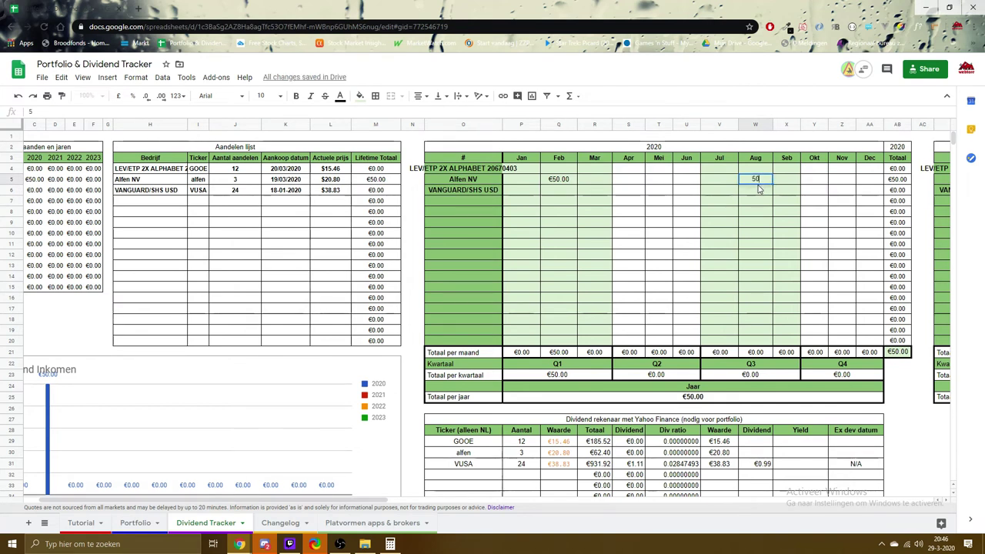
click(685, 224)
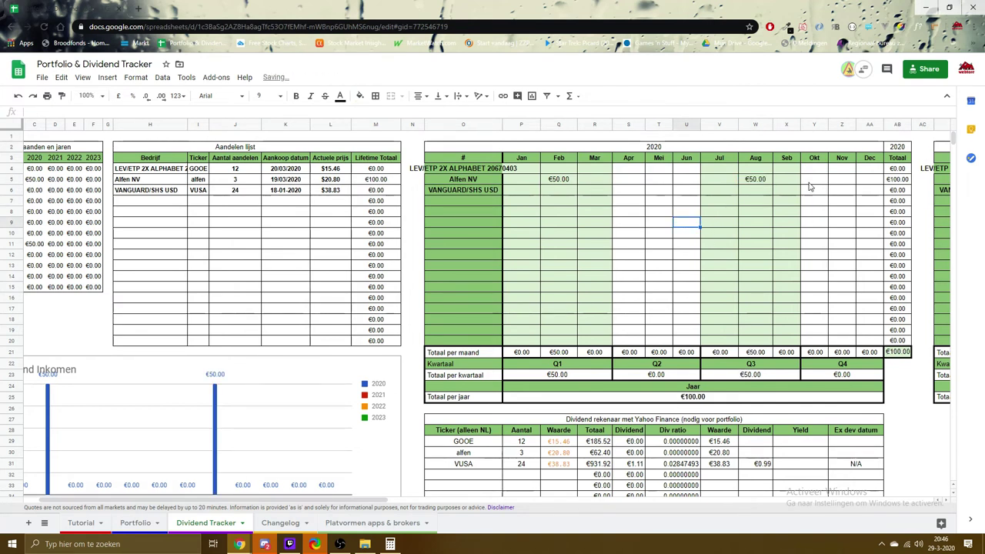
click(904, 180)
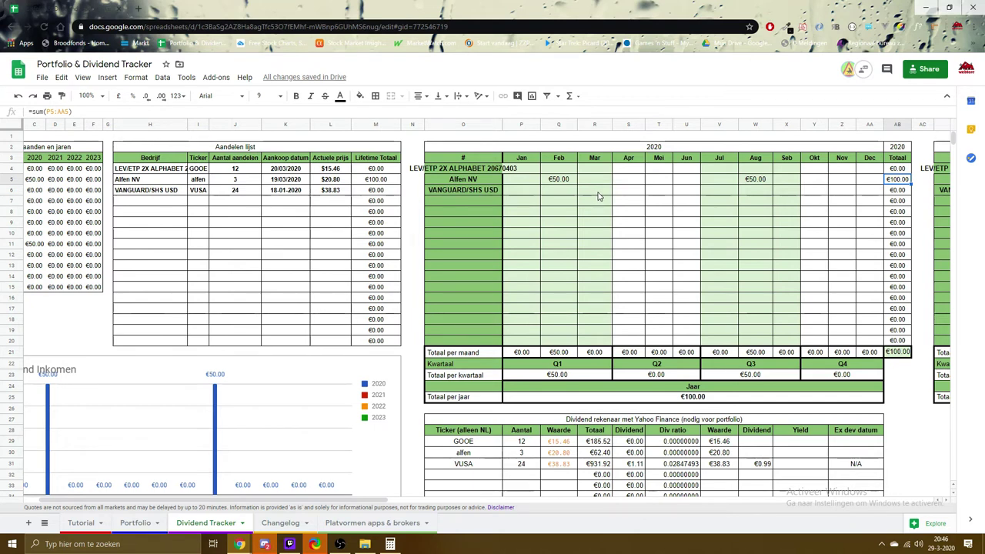
click(734, 201)
text(x)
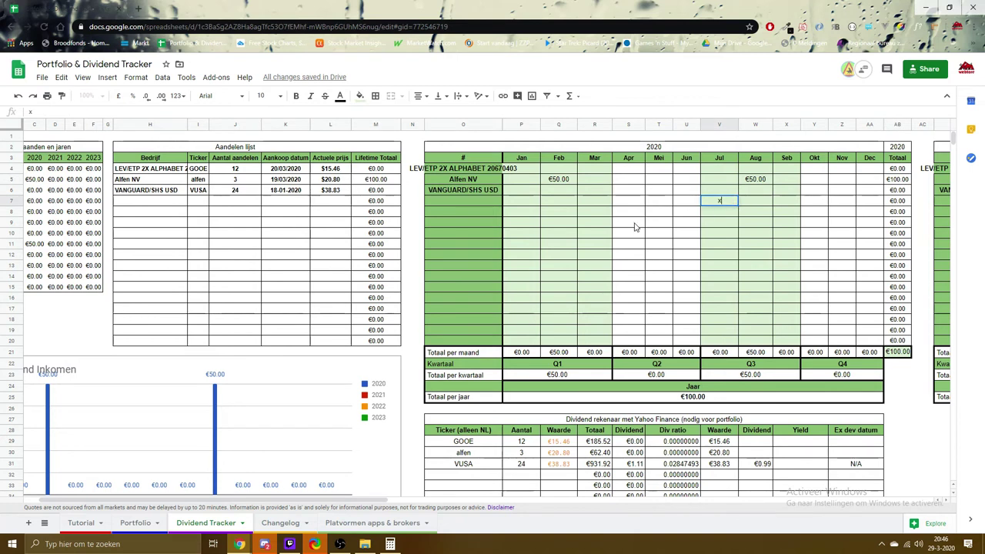
click(532, 203)
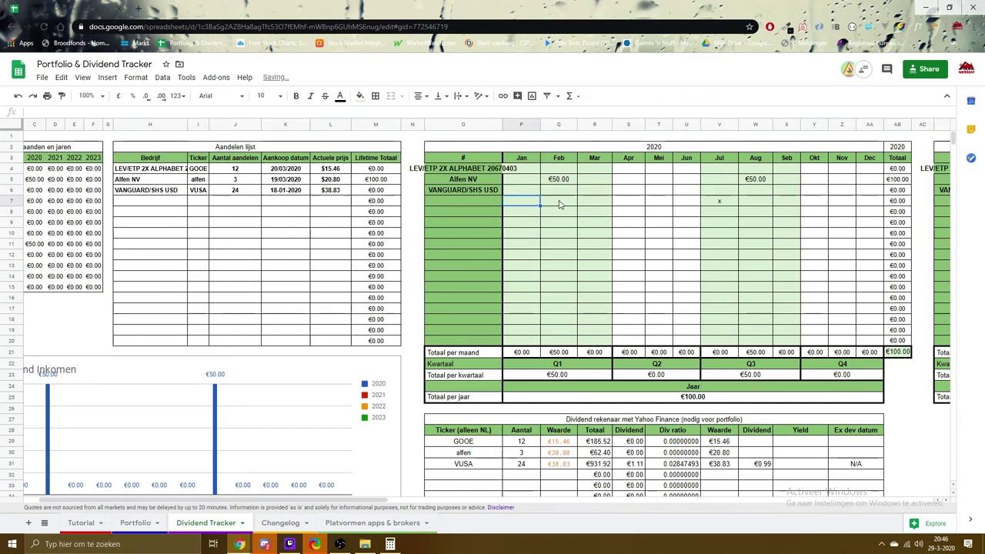
click(719, 203)
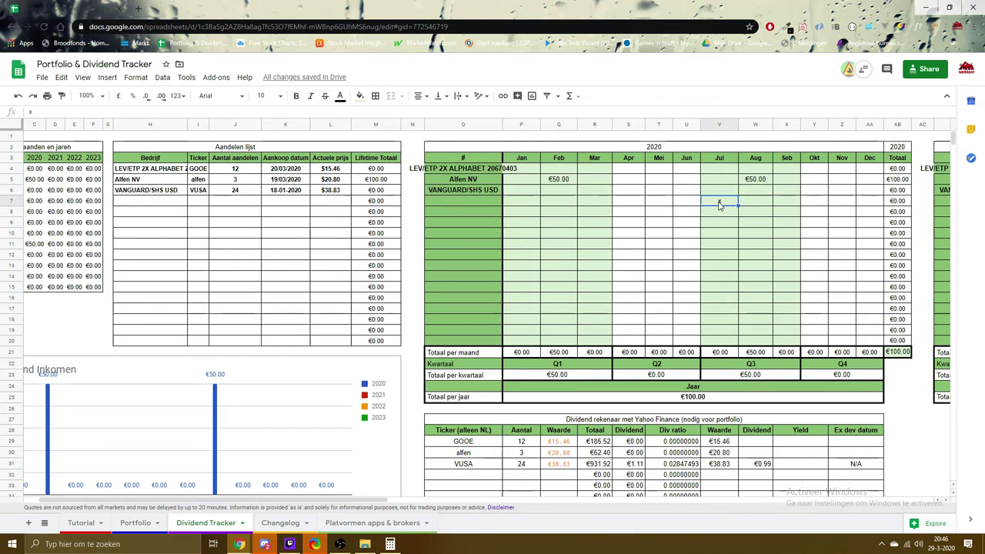
key(Delete)
For VANGUARD/SHS USD in 2020, mark Jul with an x and enter a dividend of 1.12 in Jan
click(523, 195)
click(715, 195)
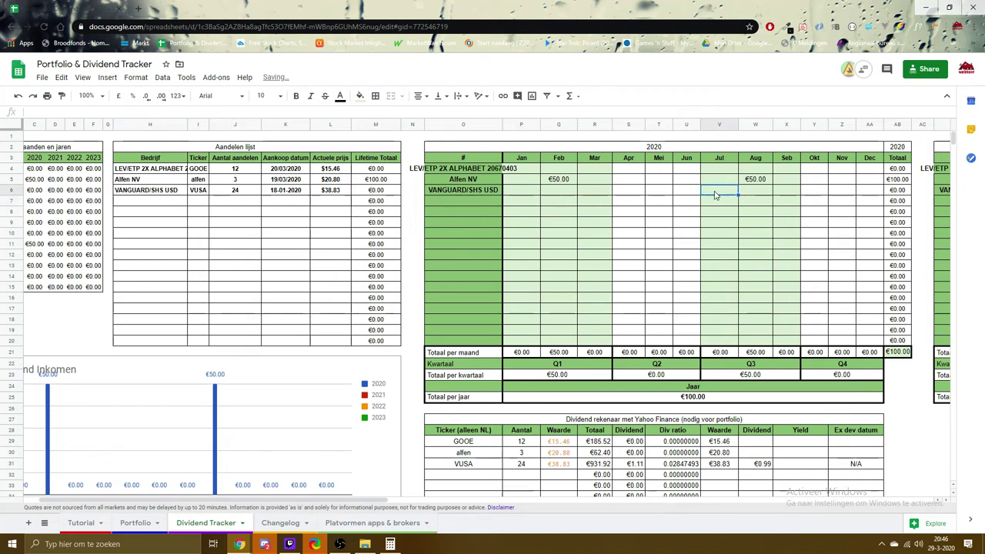
text(x)
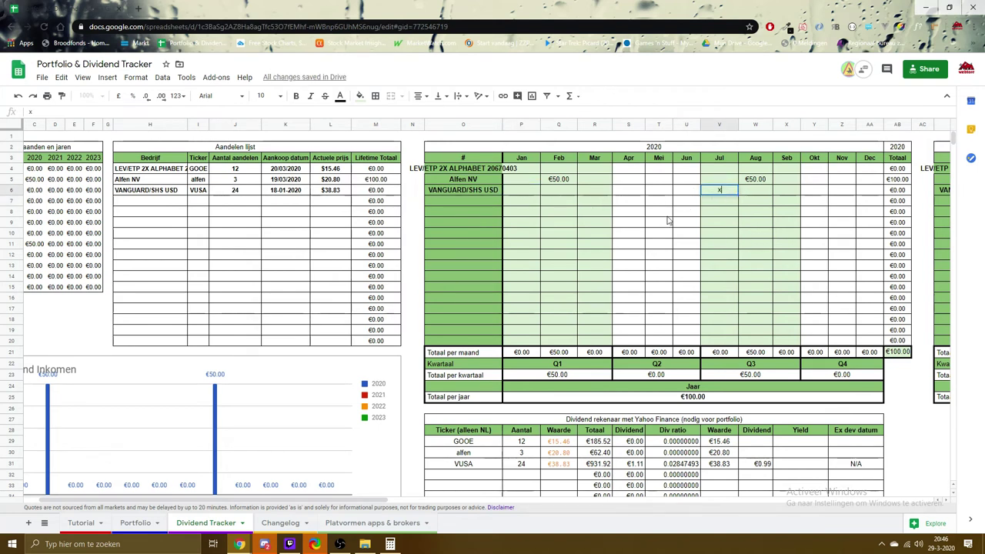
click(532, 192)
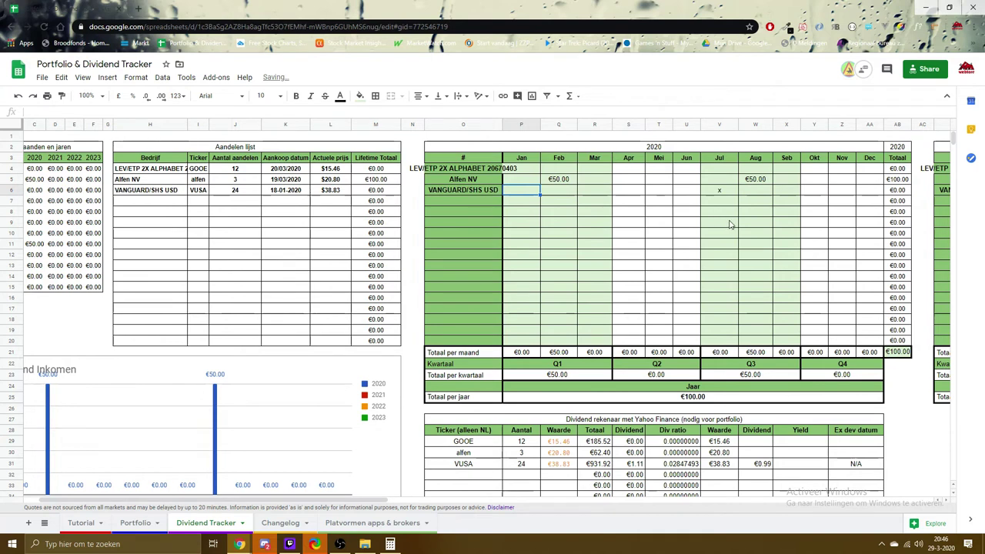
text(1.12)
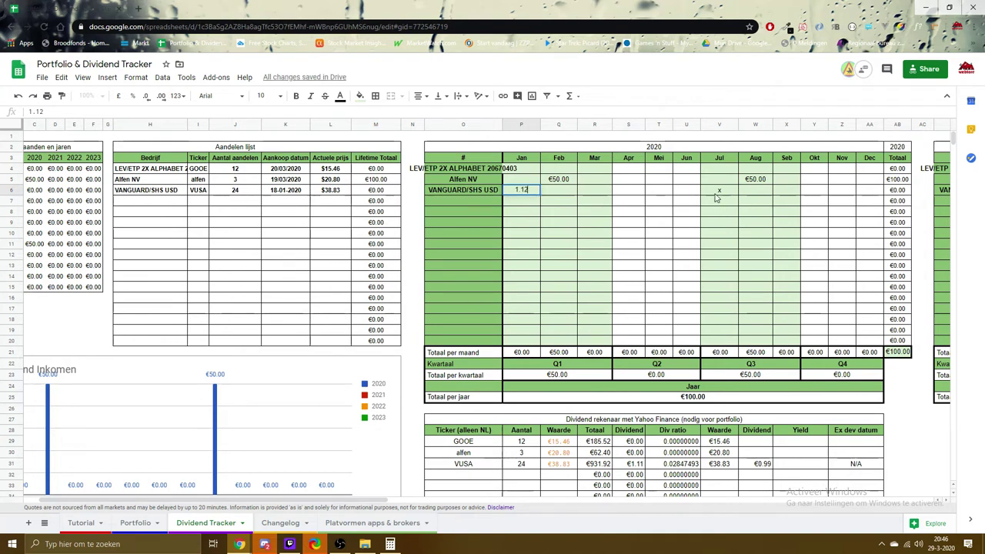
click(652, 214)
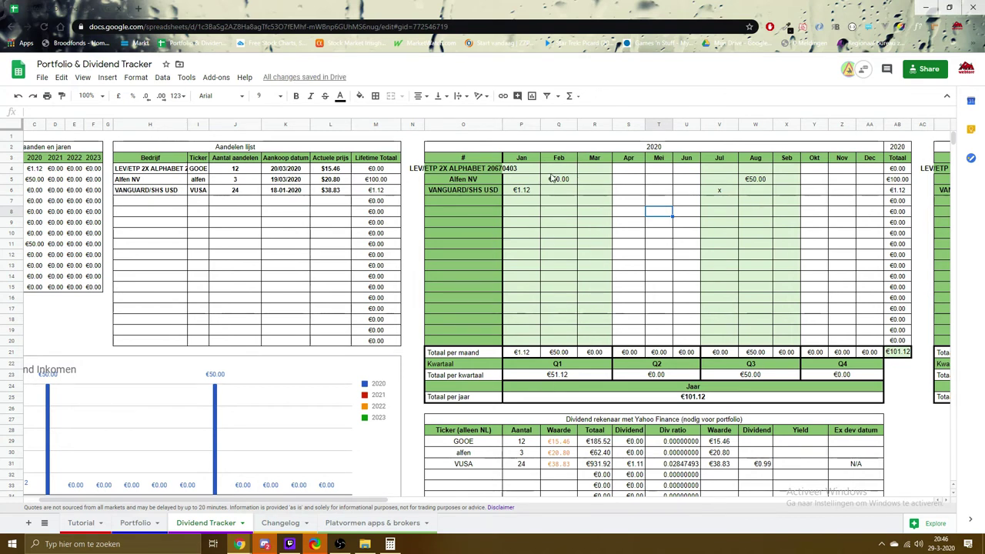
Look over the 2020 dividend grid quarter by quarter, selecting the month cells from Jan through Dec
drag(527, 168, 603, 342)
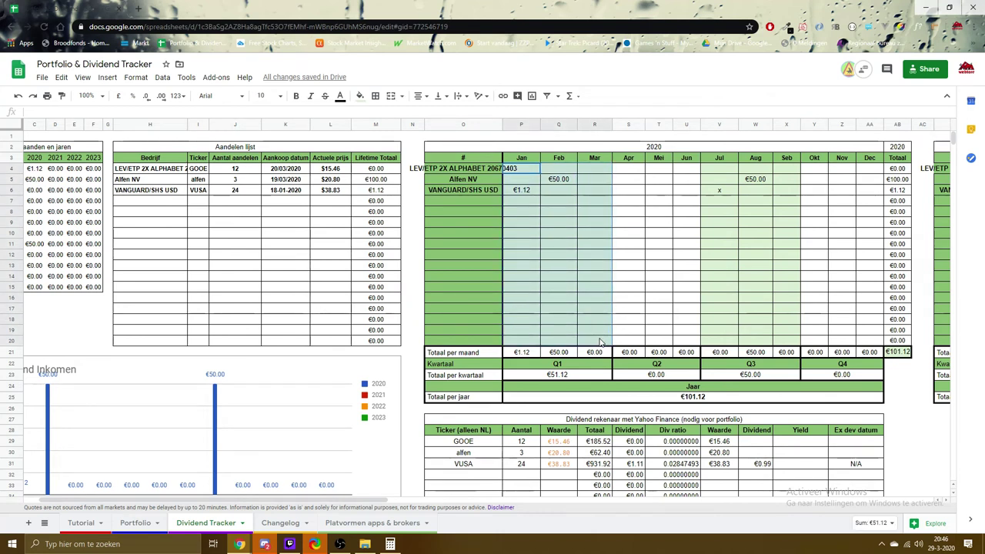
drag(627, 168, 685, 336)
drag(785, 293, 800, 346)
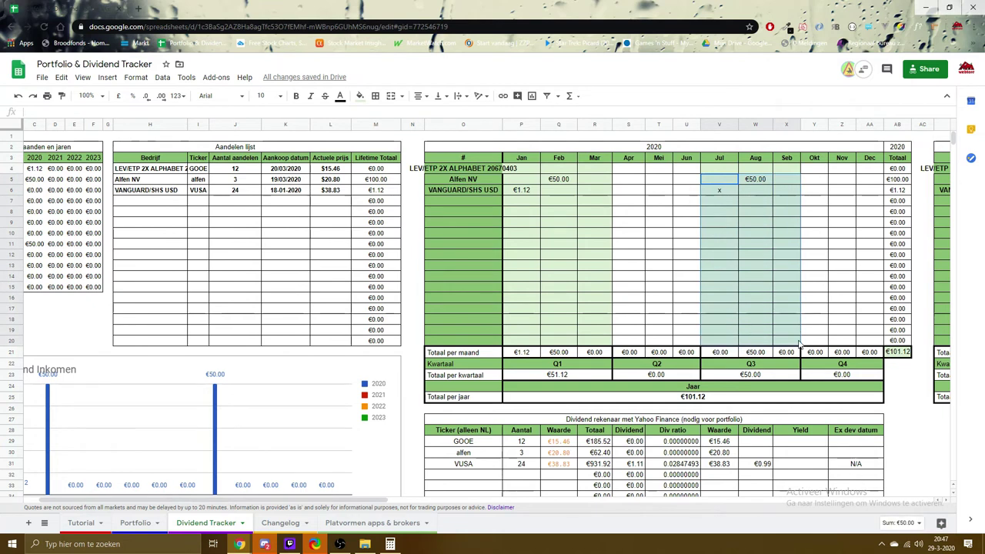
drag(833, 190, 867, 337)
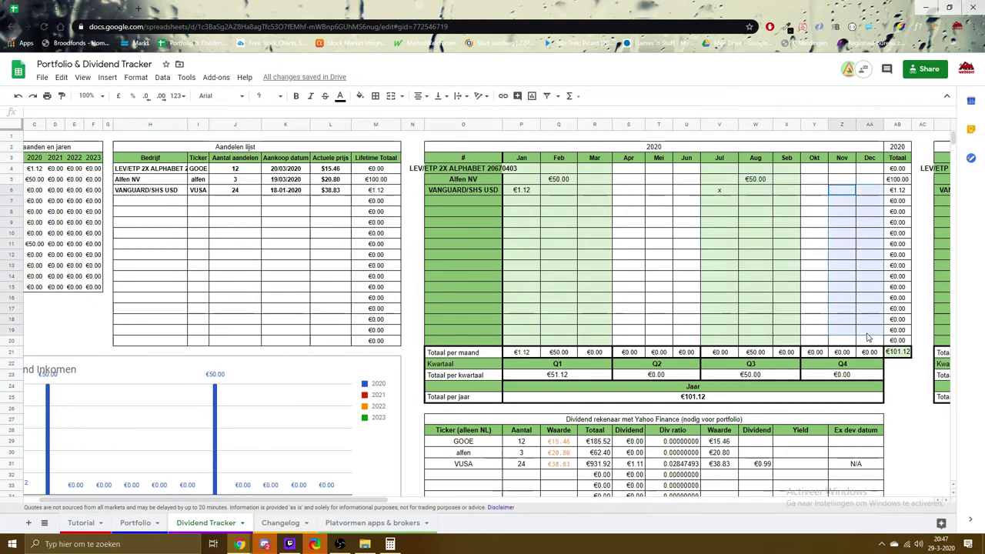
Check the sum formulas in the Totaal per maand row of 2020 from Jan through Jul
click(537, 348)
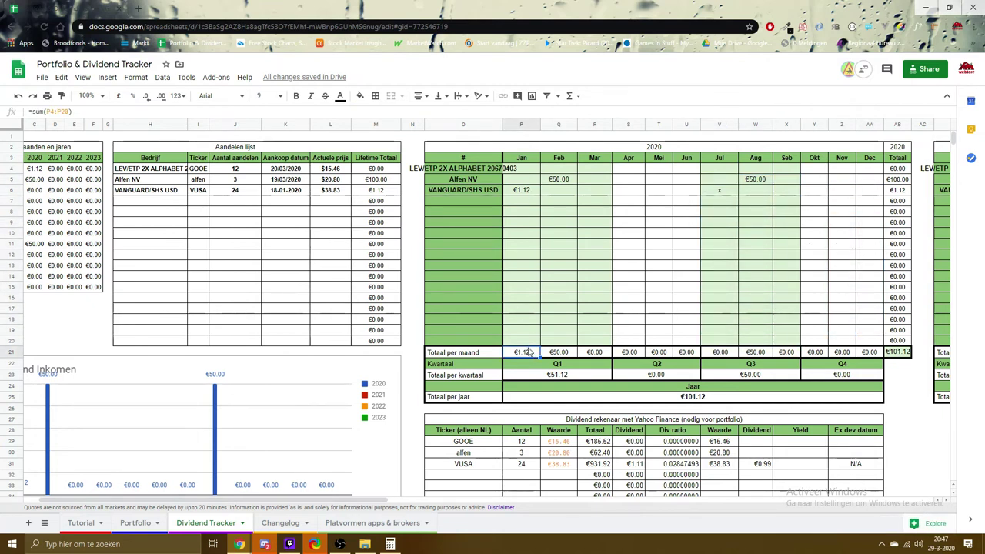
click(557, 355)
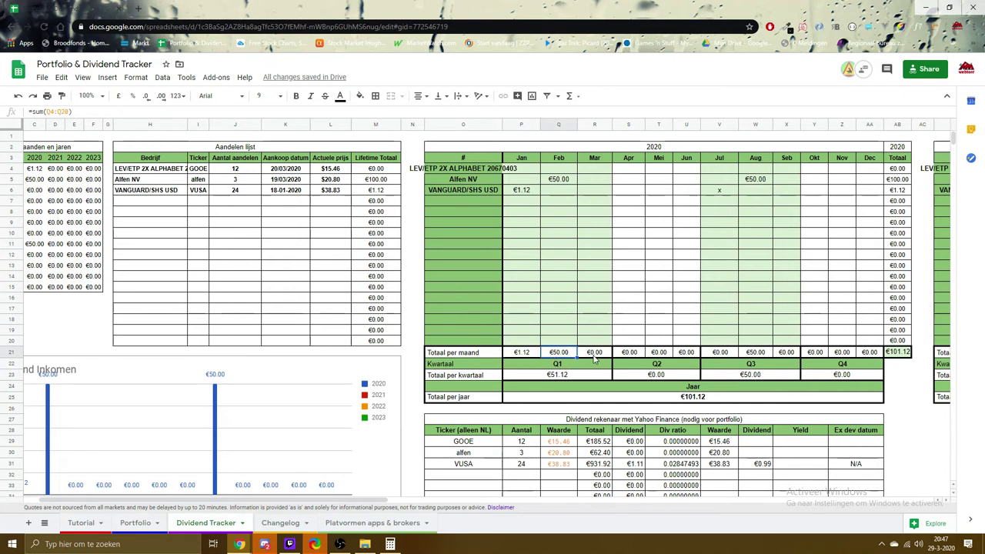
click(595, 354)
click(632, 354)
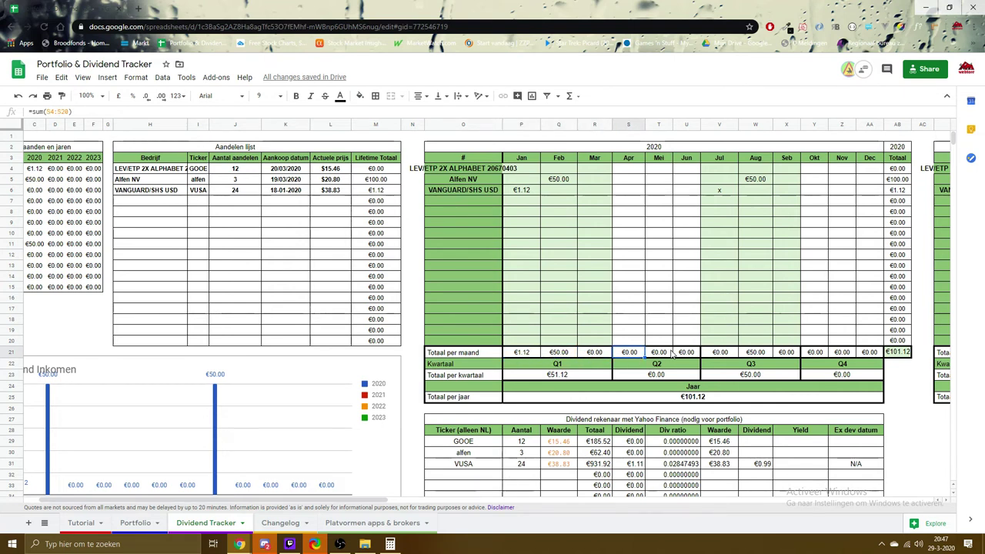
click(668, 353)
click(686, 353)
click(724, 354)
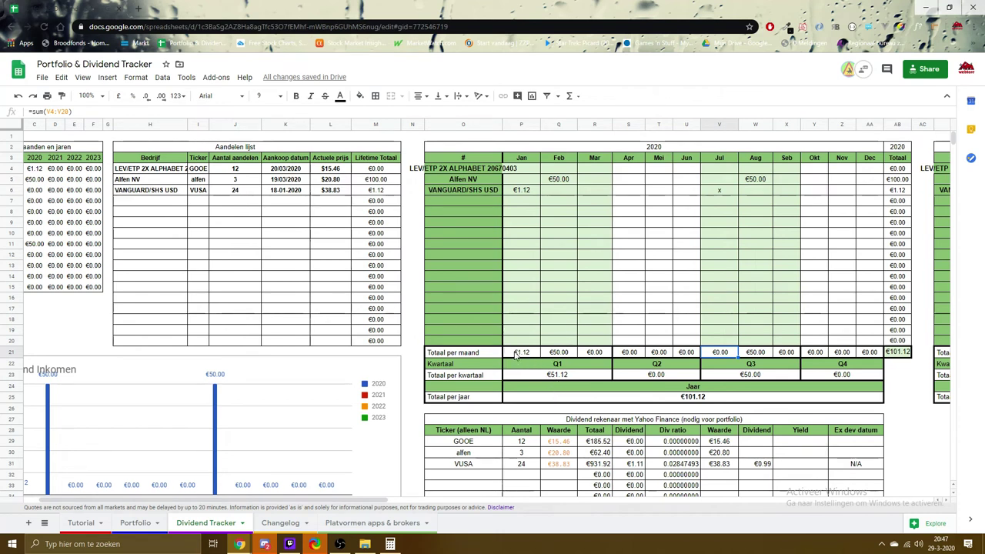
Compare the 2020 monthly totals per quarter with the Totaal per kwartaal cells for Q1 to Q4
click(569, 367)
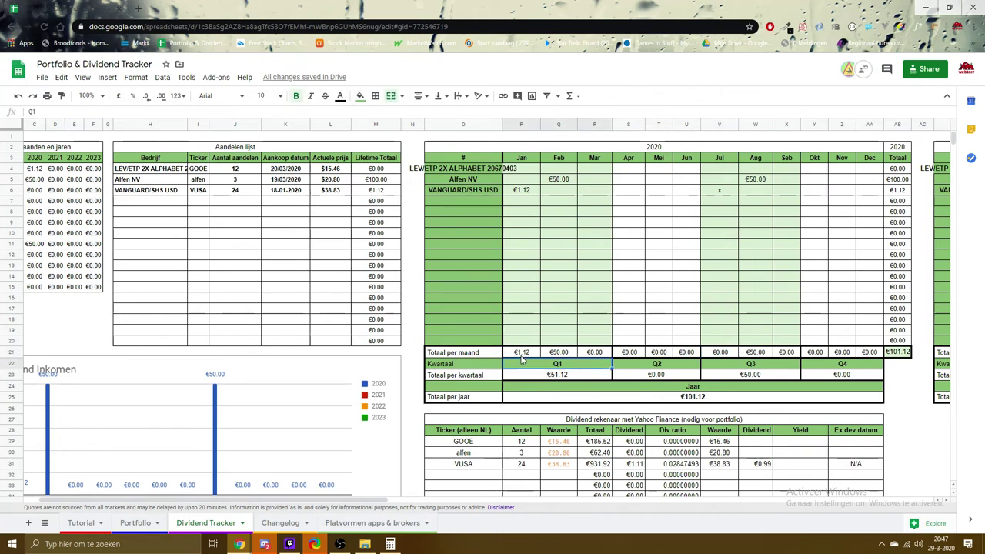
drag(522, 357, 786, 356)
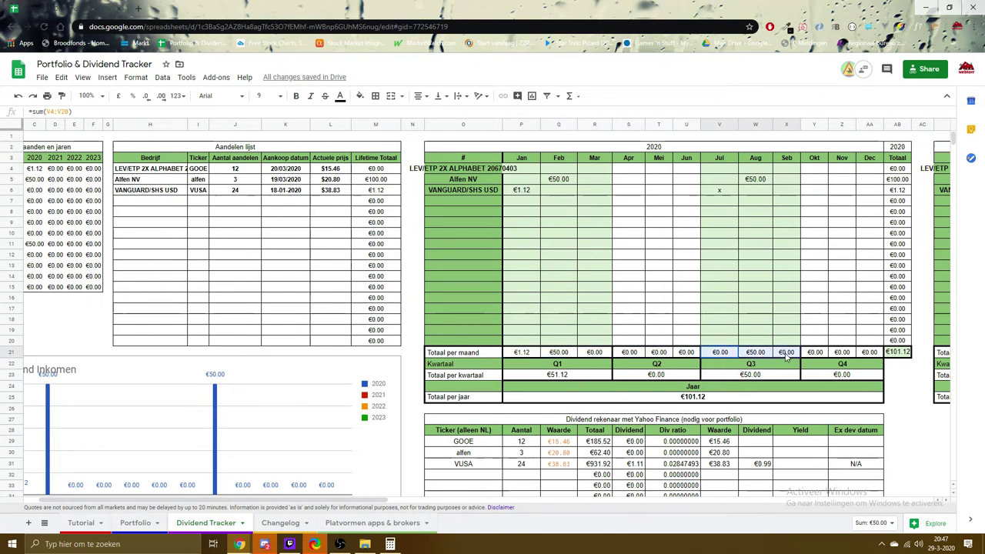
click(721, 403)
drag(555, 375, 815, 378)
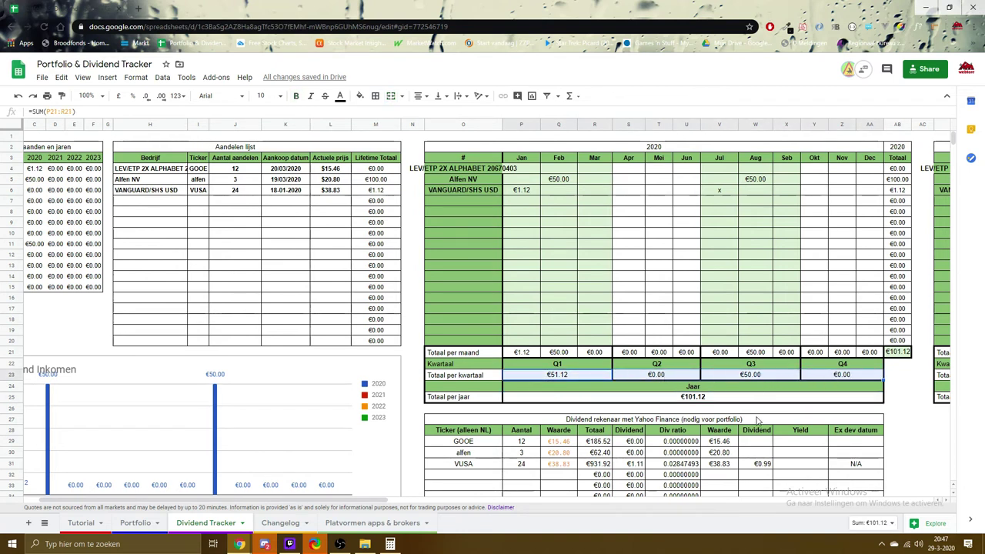
click(756, 408)
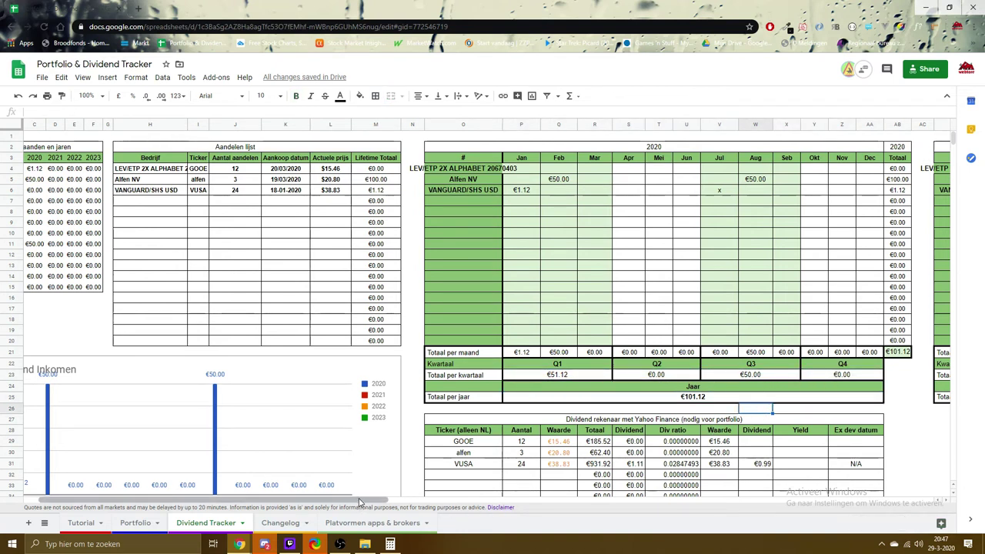
Look over the dividend grids of the following years, selecting the company name column of the 2023 grid
drag(359, 502, 915, 500)
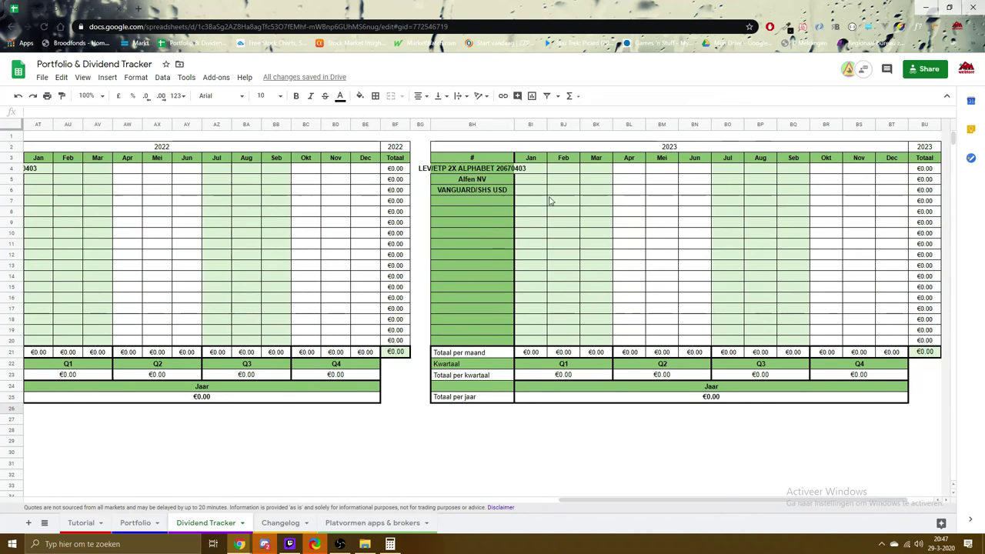
drag(486, 159, 506, 344)
drag(611, 501, 126, 496)
Inspect the Waarde and Yield cells for GOOE, alfen and VUSA in the Dividend rekenaar met Yahoo Finance table
click(578, 452)
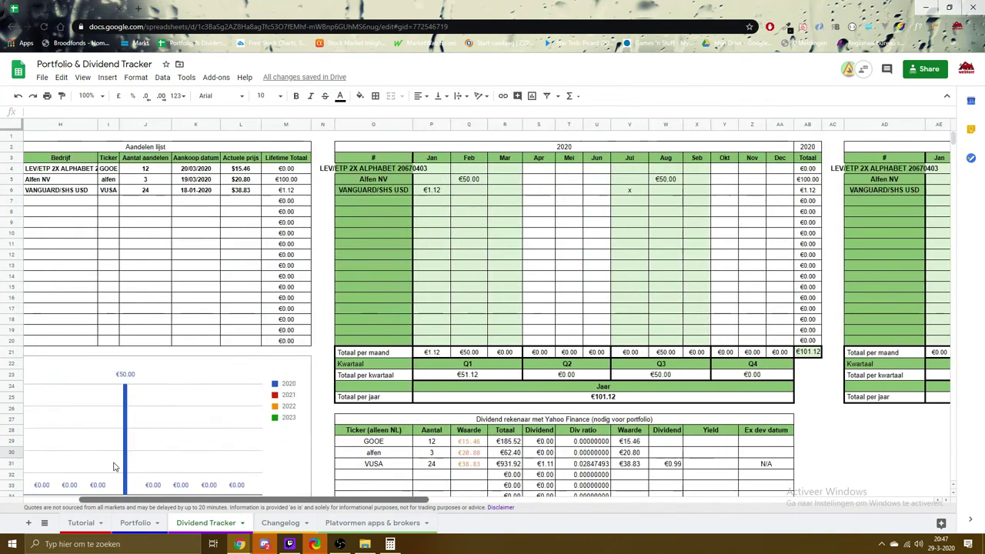
scroll(192, 269, down, 4)
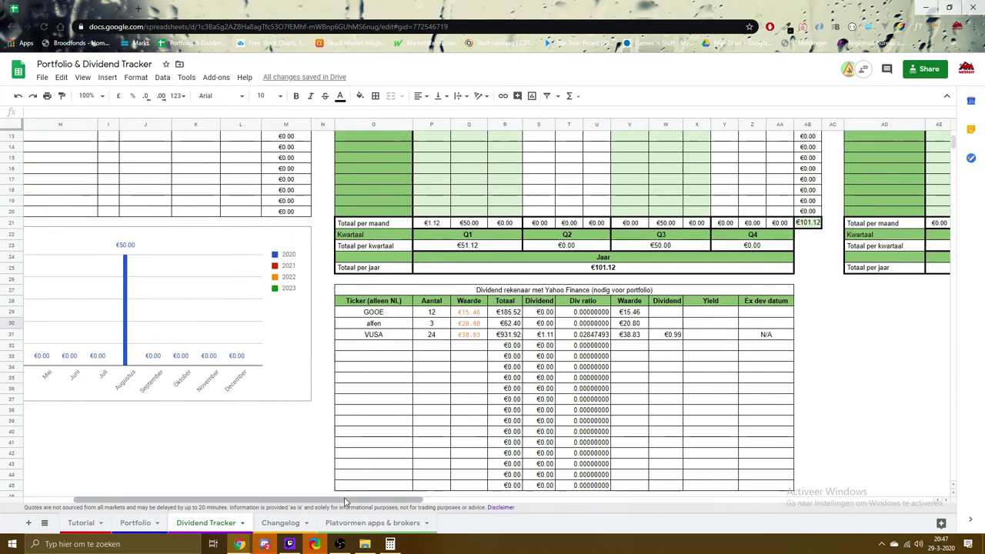
drag(300, 497, 250, 498)
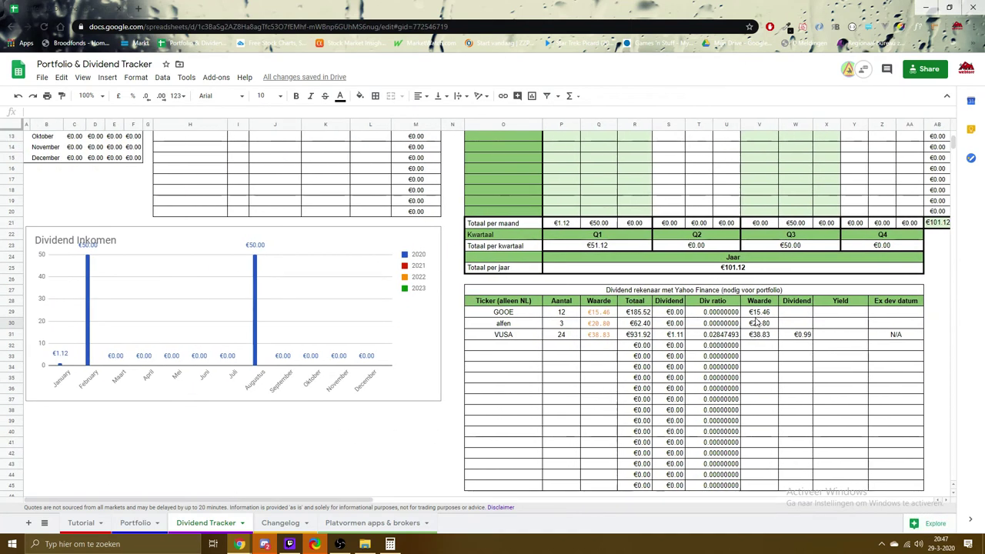
scroll(757, 323, down, 2)
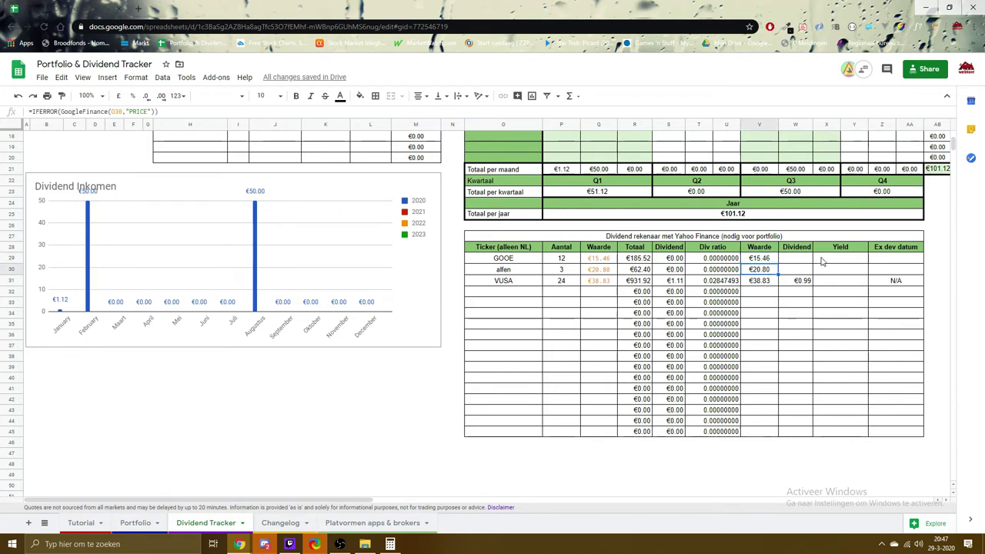
click(821, 261)
click(830, 270)
click(836, 284)
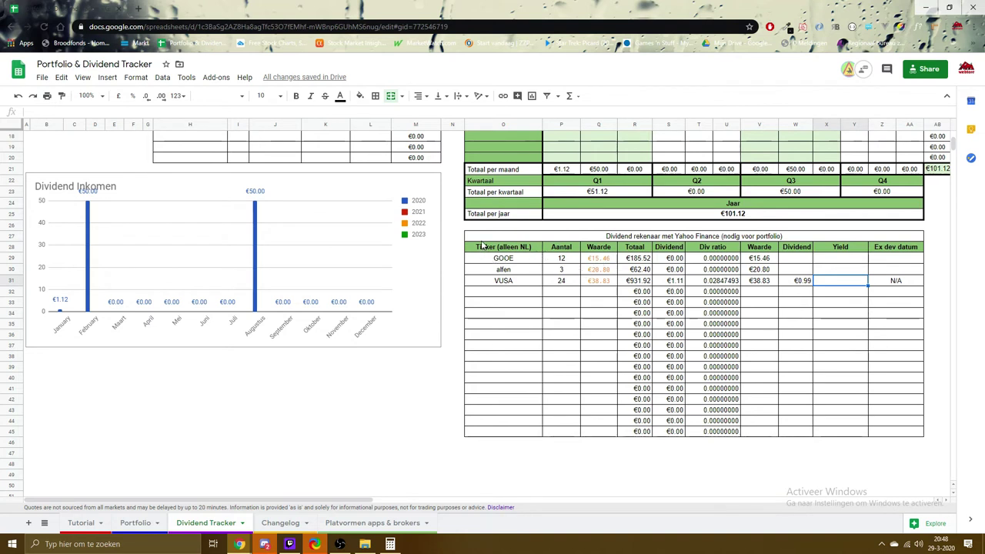
Review the full extent of the Dividend rekenaar met Yahoo Finance table by selecting all of its cells
drag(482, 245, 800, 439)
click(826, 464)
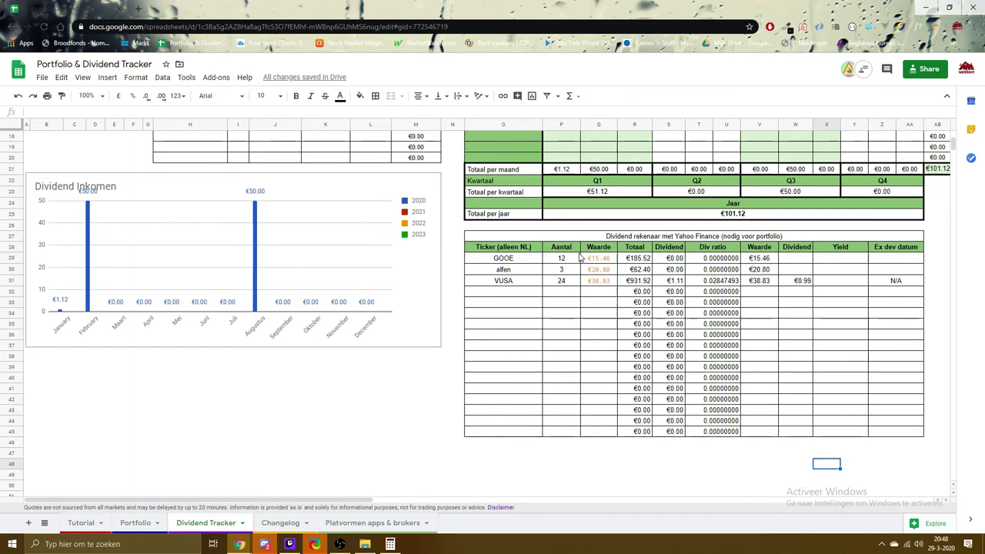
drag(474, 237, 875, 434)
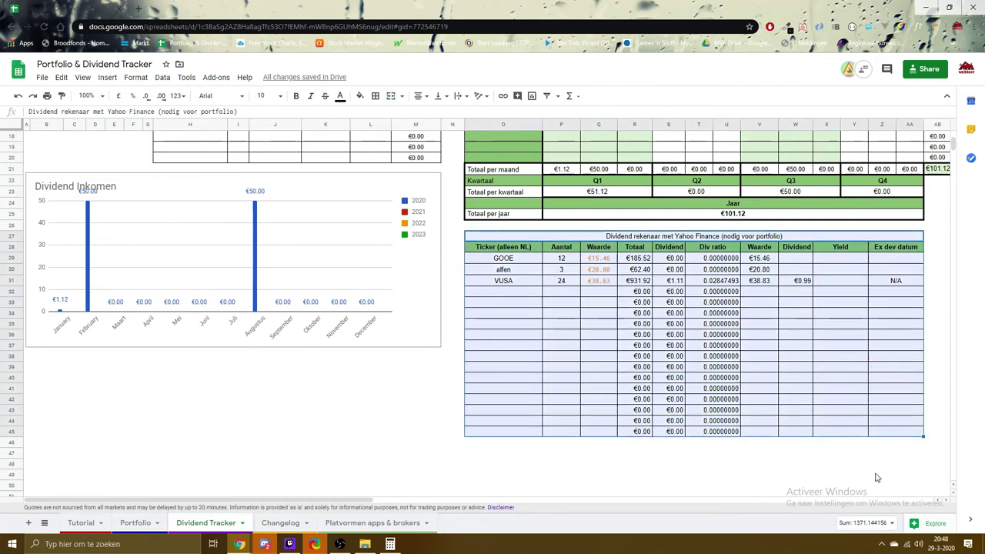
click(881, 485)
drag(340, 502, 348, 503)
scroll(356, 423, up, 2)
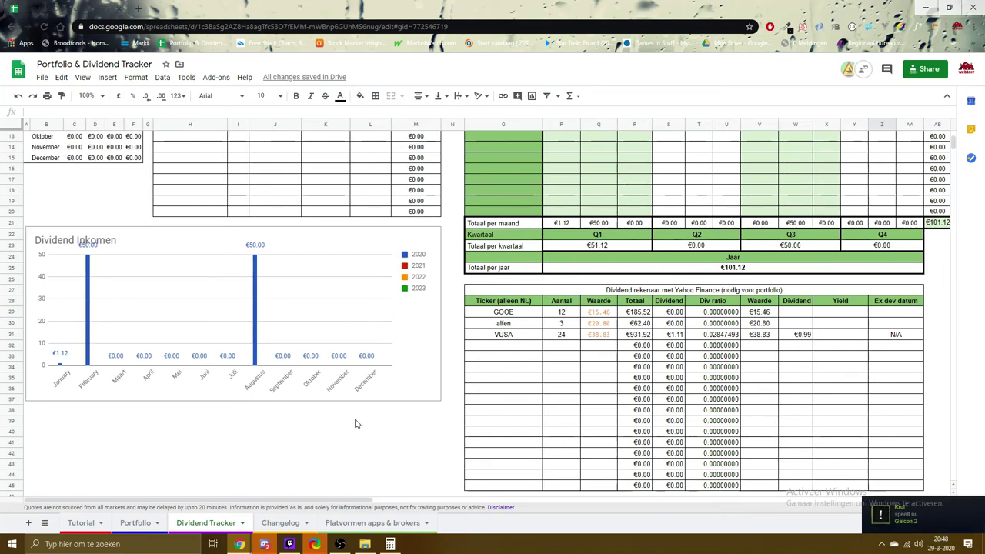
scroll(355, 423, up, 3)
scroll(354, 423, up, 1)
scroll(354, 422, down, 7)
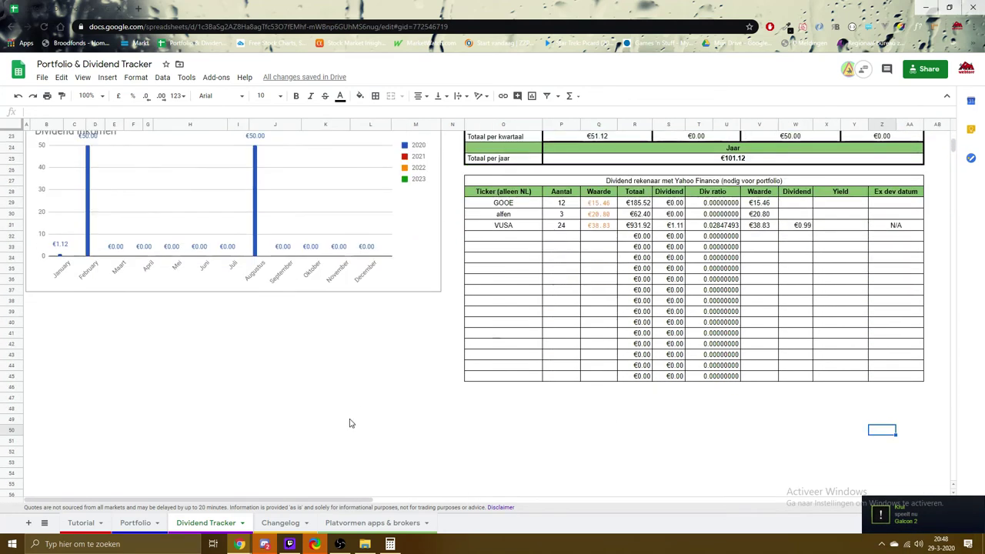
drag(336, 500, 205, 460)
scroll(203, 460, up, 7)
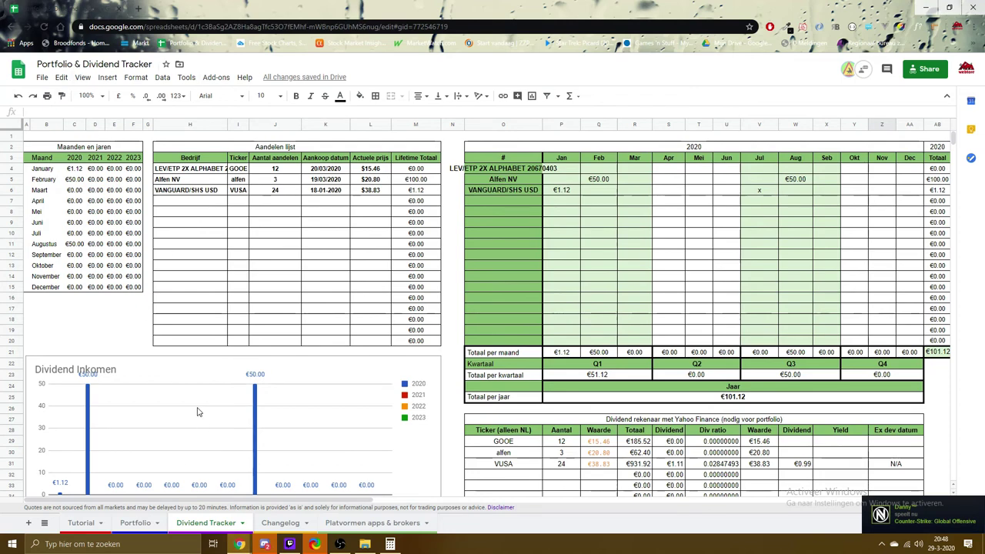
Open the Portfolio sheet and look over the Sector cells of the holdings table
click(135, 522)
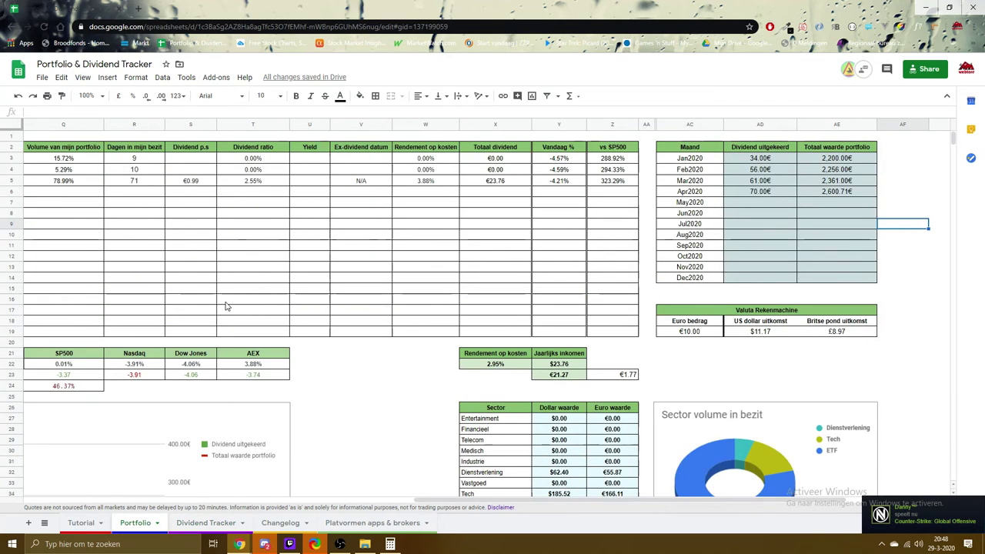
drag(447, 500, 81, 501)
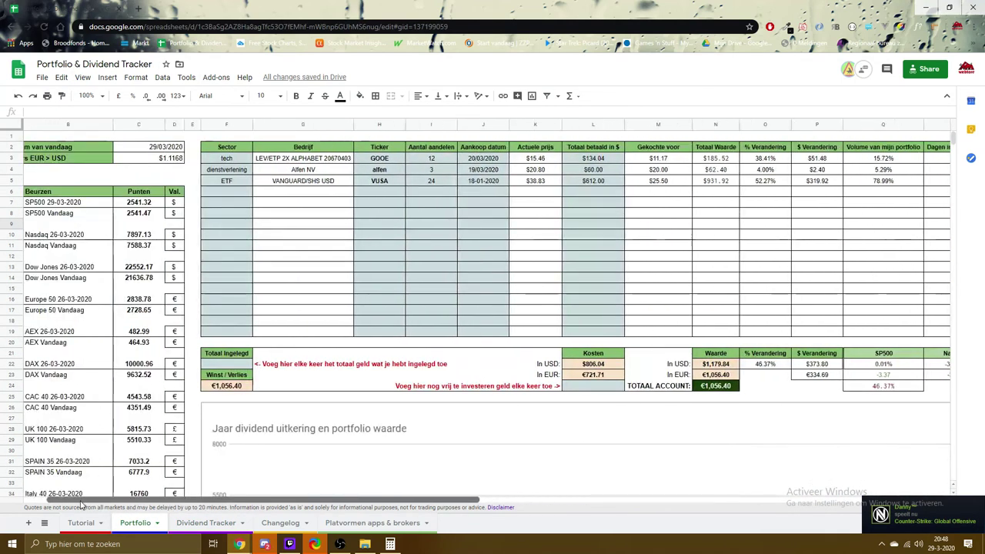
drag(226, 159, 238, 329)
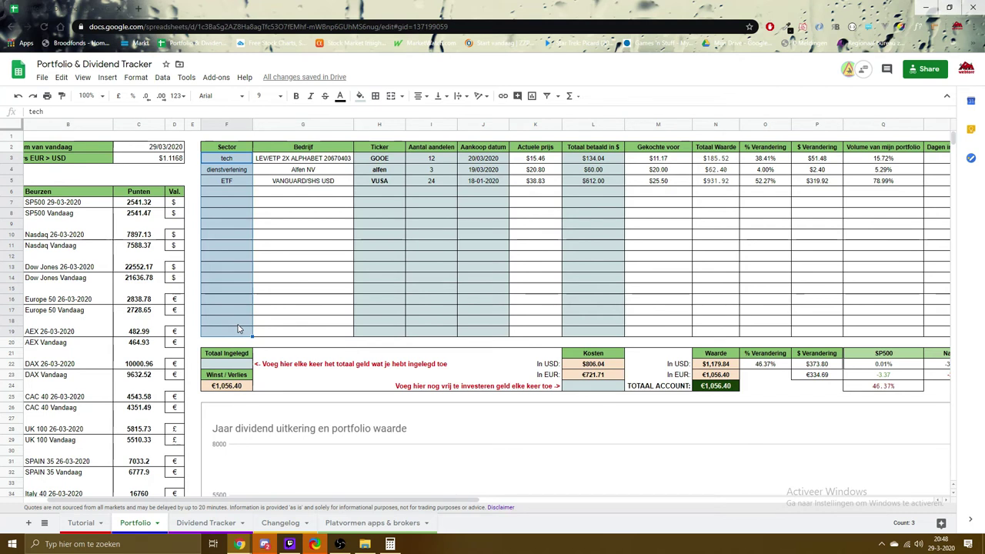
click(437, 285)
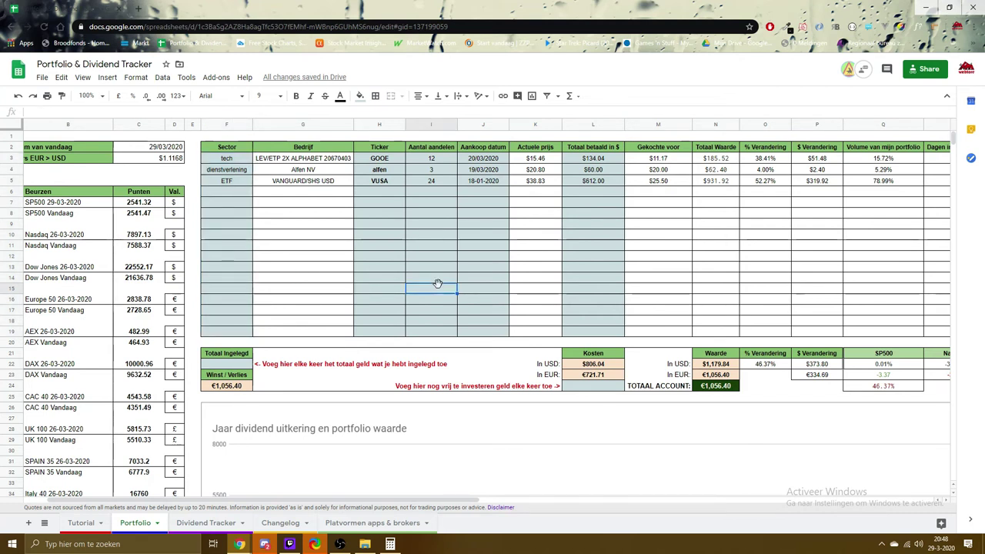
Insert an extra row of cells in the holdings table at row 14, columns F to Z, shifting the existing cells down
click(248, 282)
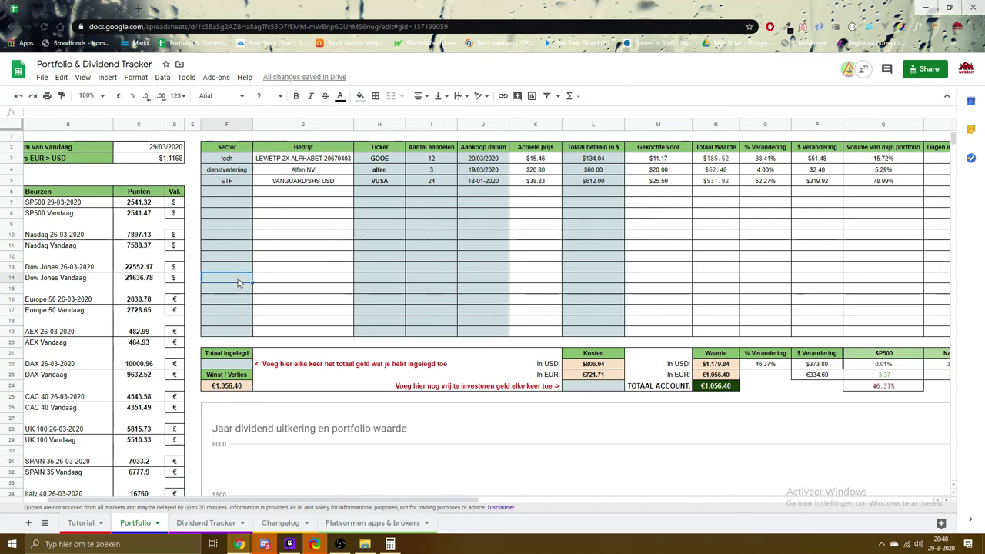
drag(237, 282, 442, 279)
right_click(443, 279)
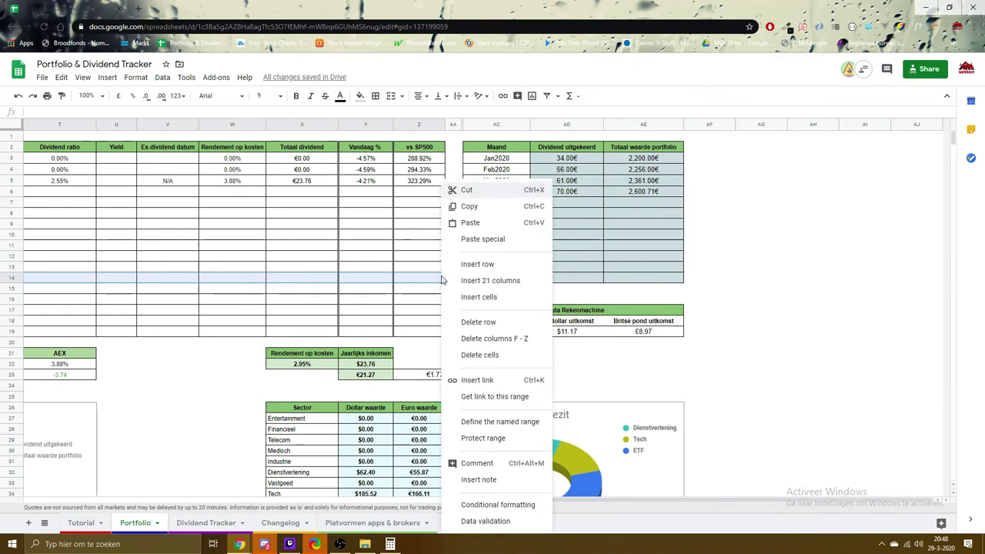
mouse_move(501, 302)
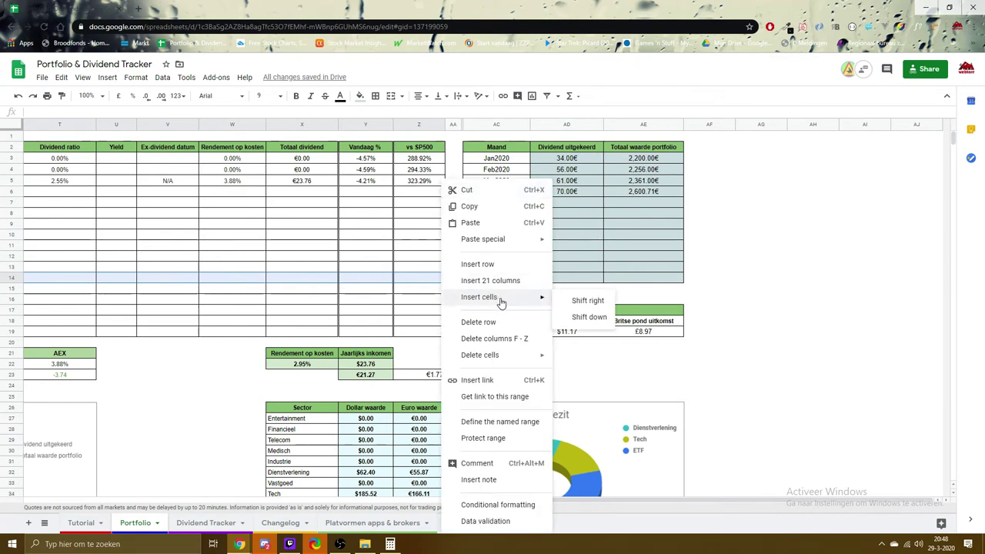
click(604, 318)
scroll(369, 317, down, 5)
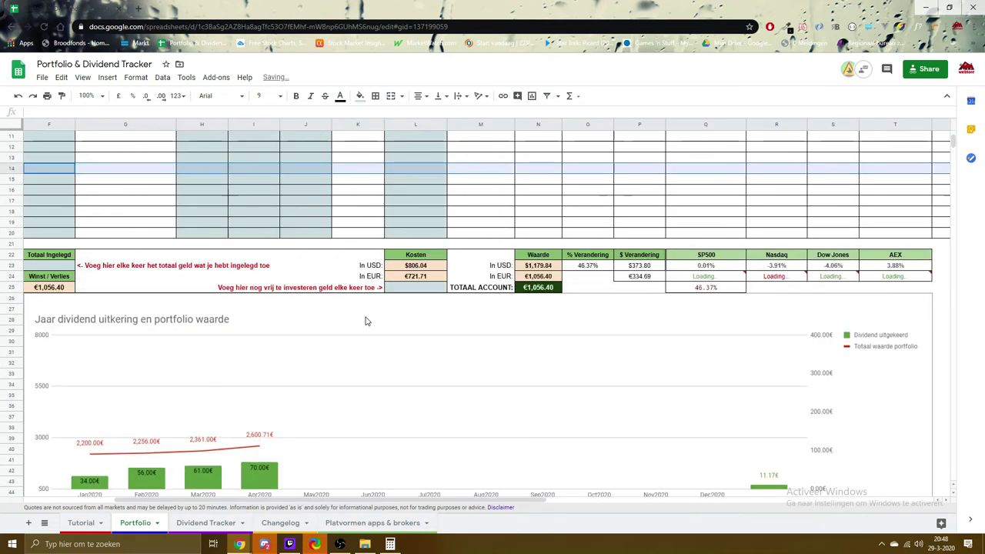
Move the 'Jaar dividend uitkering en portfolio waarde' chart down a few rows, starting at about row 30
click(363, 301)
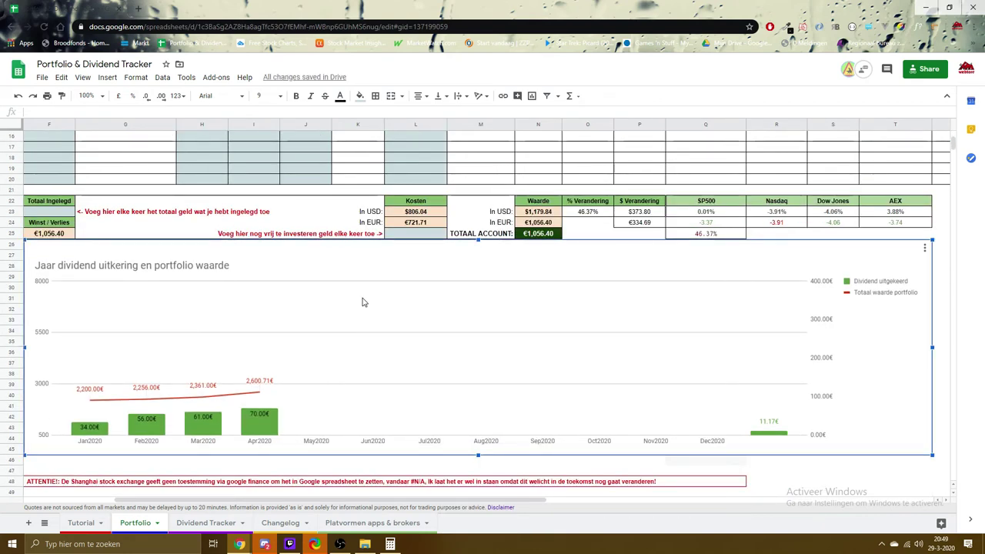
drag(363, 301, 362, 343)
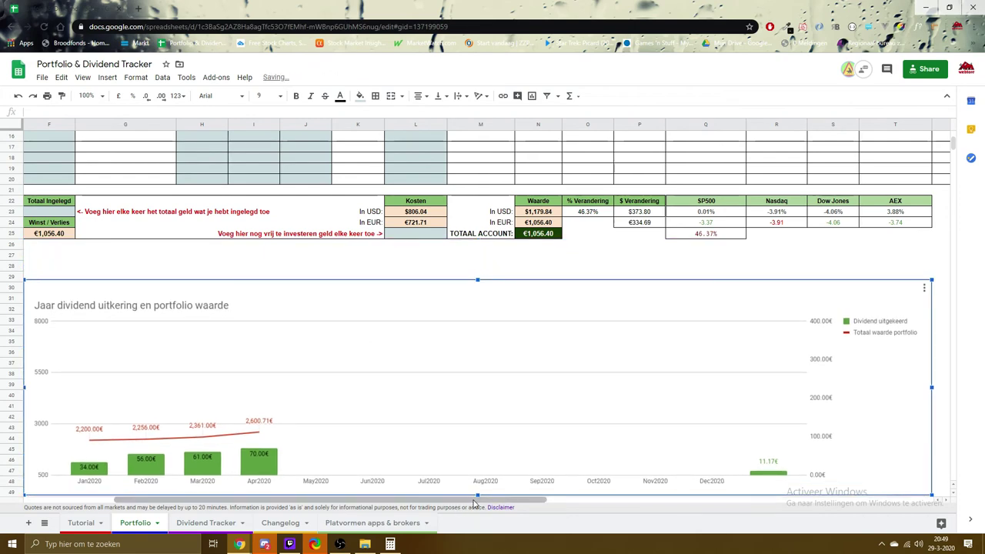
drag(473, 501, 411, 504)
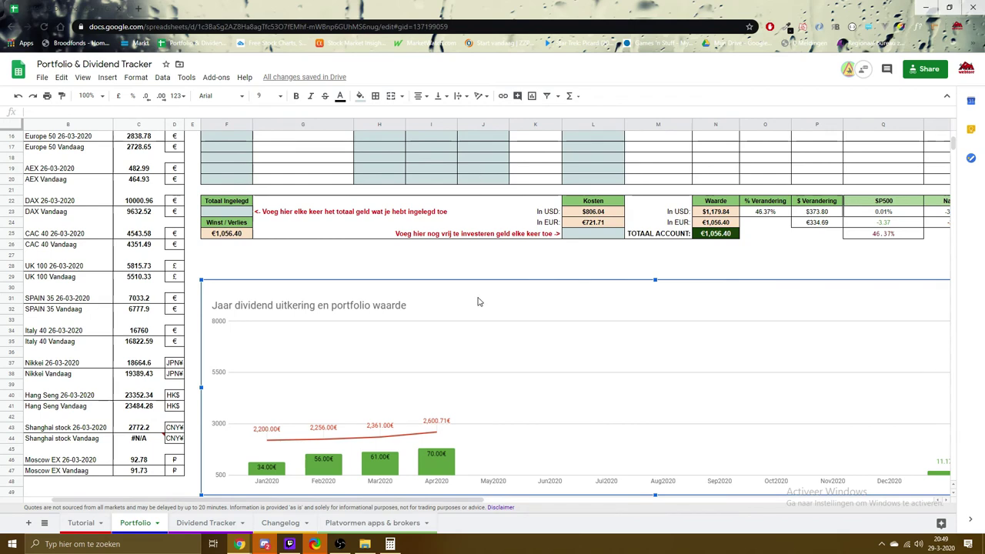
Undo the chart move and the insertion of cells at row 14 of the holdings table
key(ctrl+z)
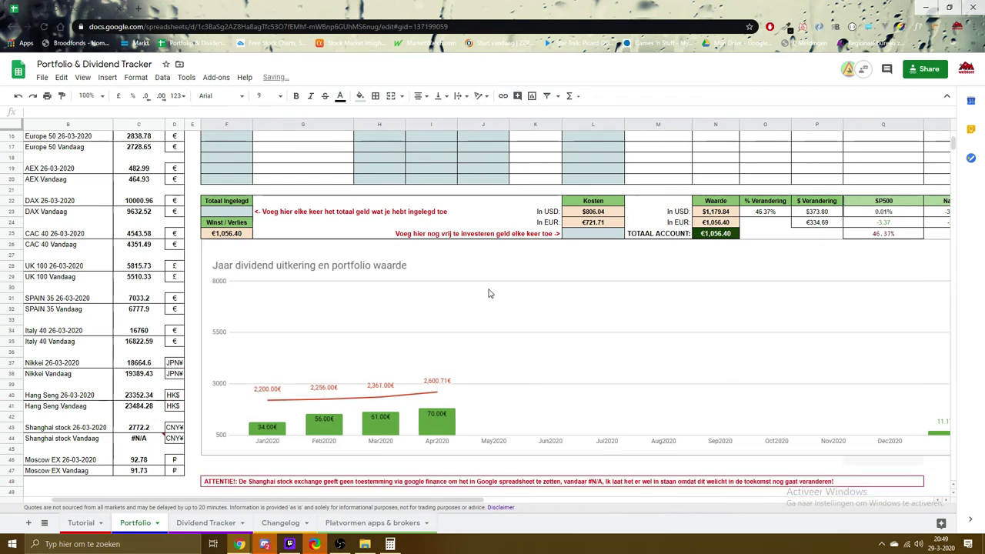
scroll(487, 292, up, 5)
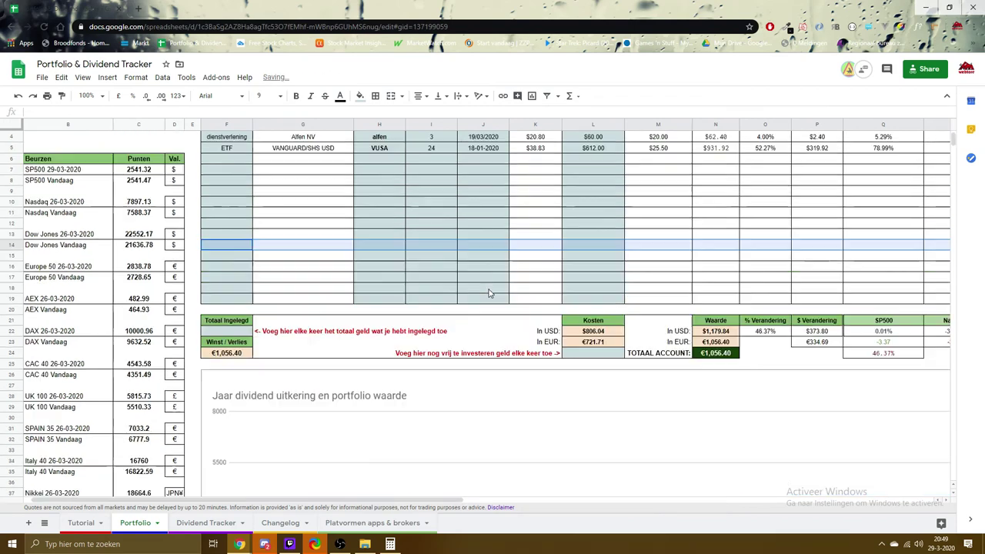
click(368, 269)
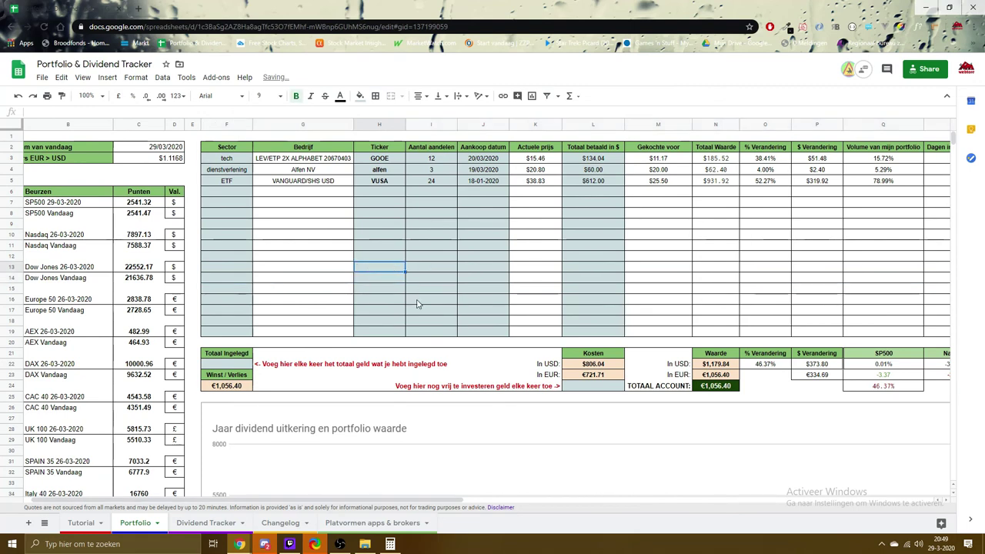
Review the Portfolio sheet's dividend columns and sector overview, and inspect the formulas of the Yield cells in rows 8 to 18
drag(368, 501, 777, 485)
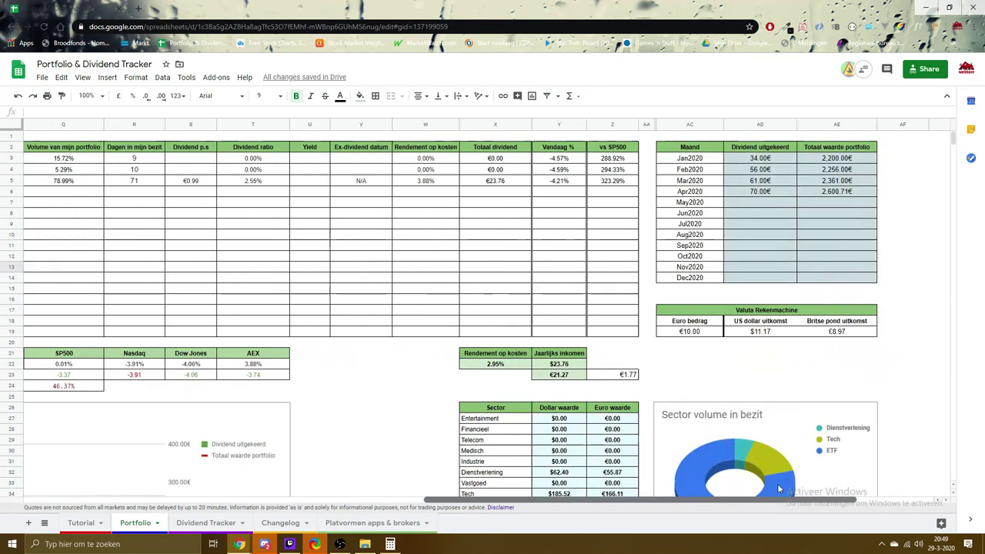
scroll(457, 390, down, 5)
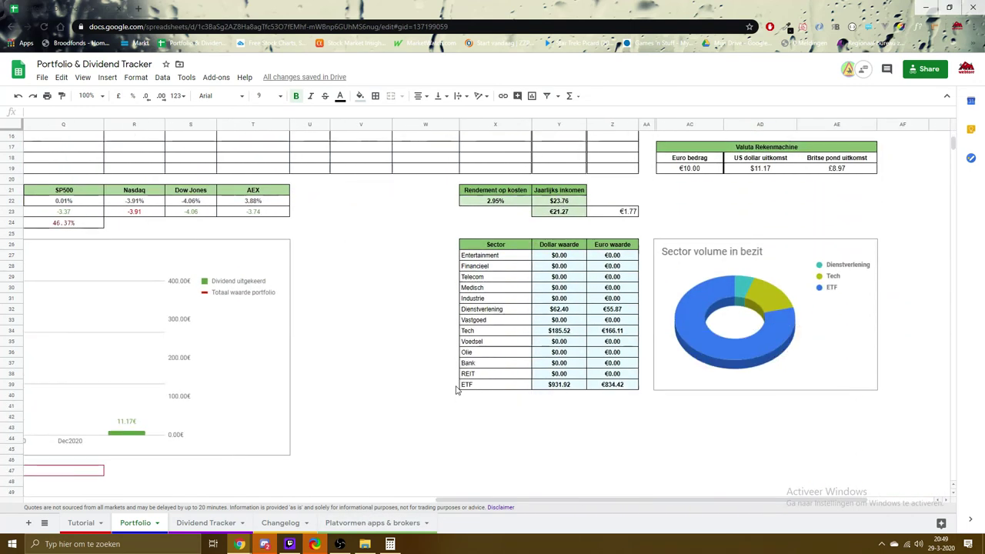
click(206, 522)
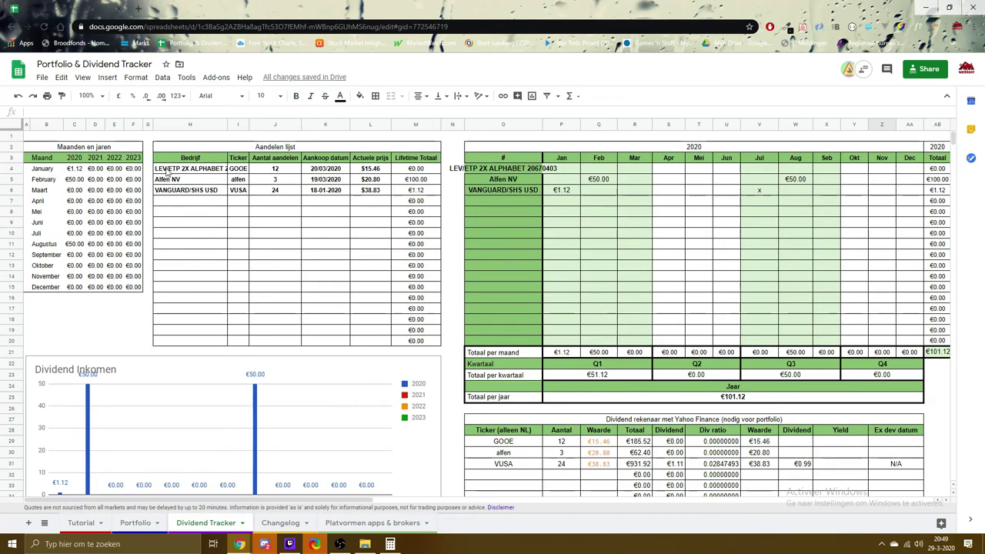
click(139, 523)
scroll(323, 254, up, 5)
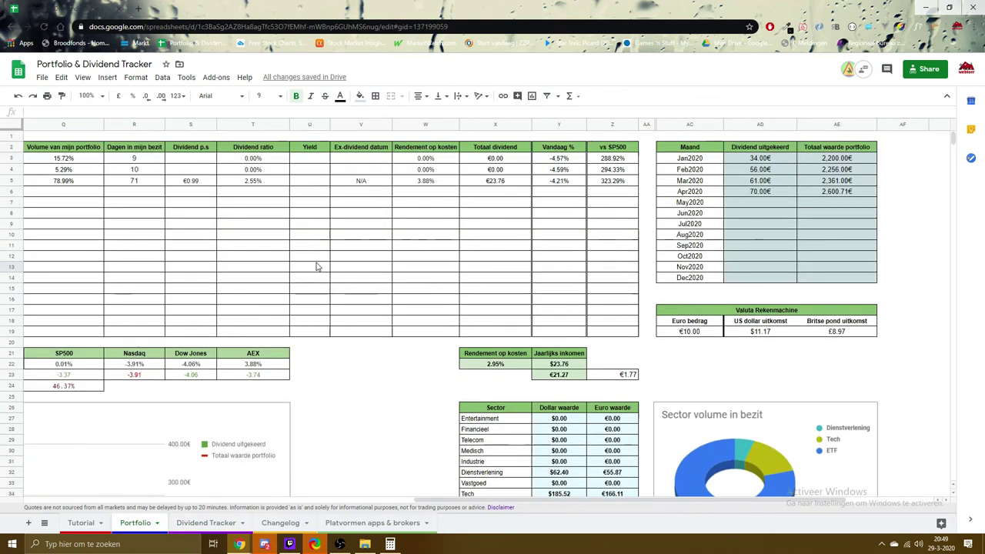
drag(308, 214, 318, 322)
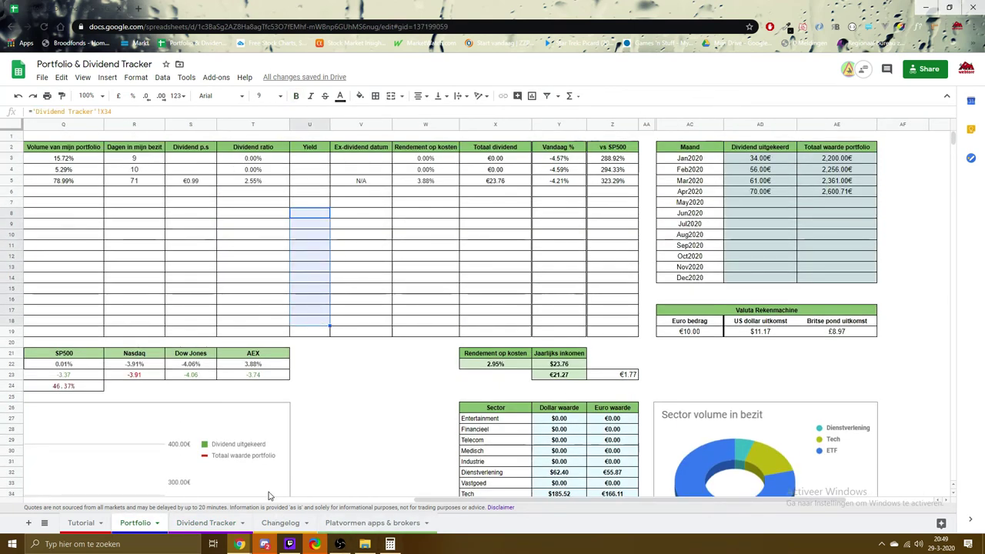
Open the Dividend Tracker sheet and inspect the Portfolio references in the Aandelen lijst and the 2020 table's company column
click(206, 522)
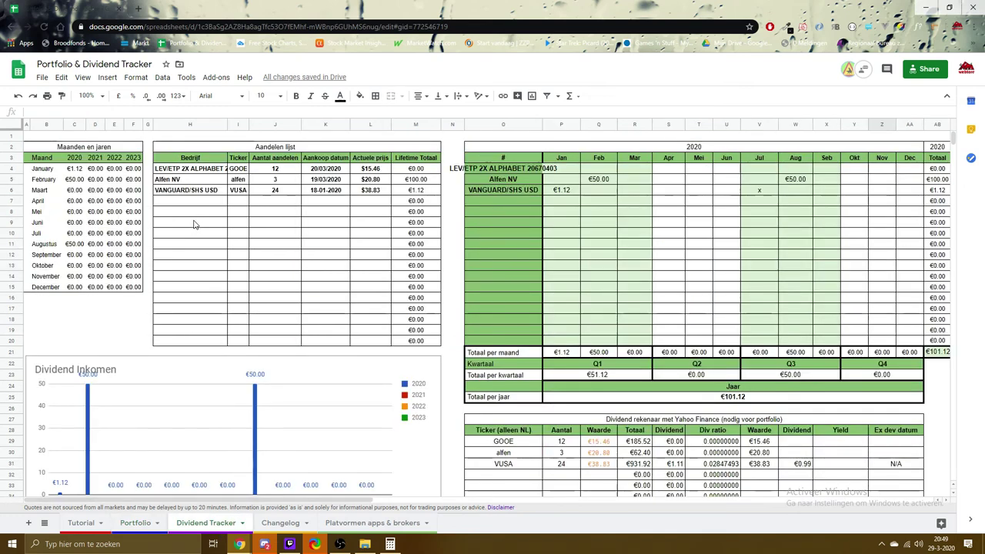
drag(194, 223, 369, 306)
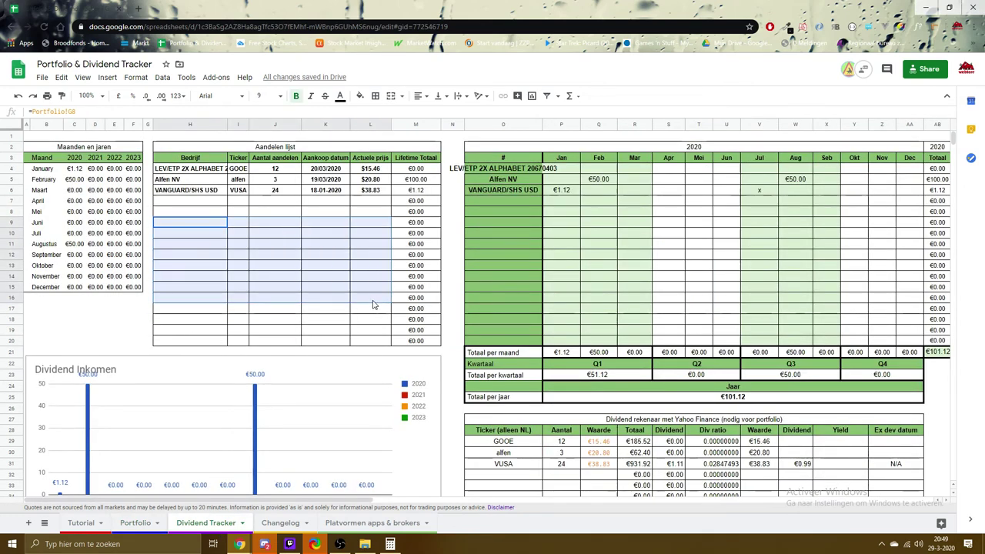
click(528, 234)
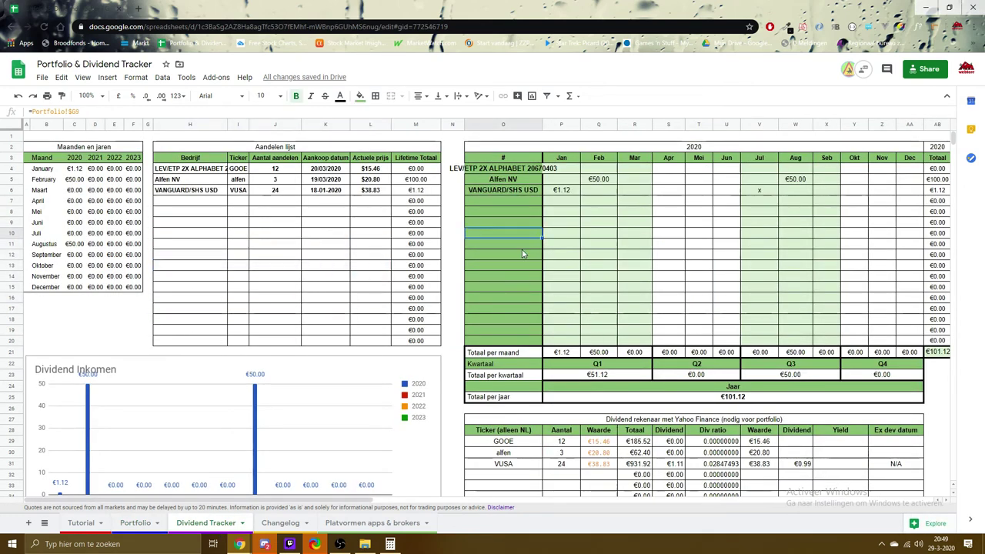
drag(293, 499, 331, 501)
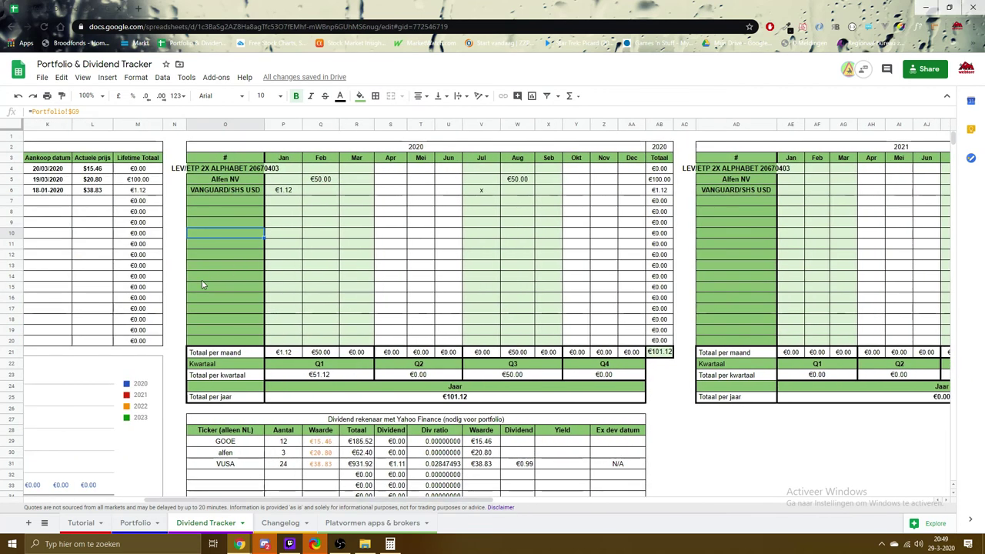
Select rows 14 and 15 of the 2020 dividend table, columns O to AB, and view the Insert cells options without applying one
drag(259, 277, 665, 291)
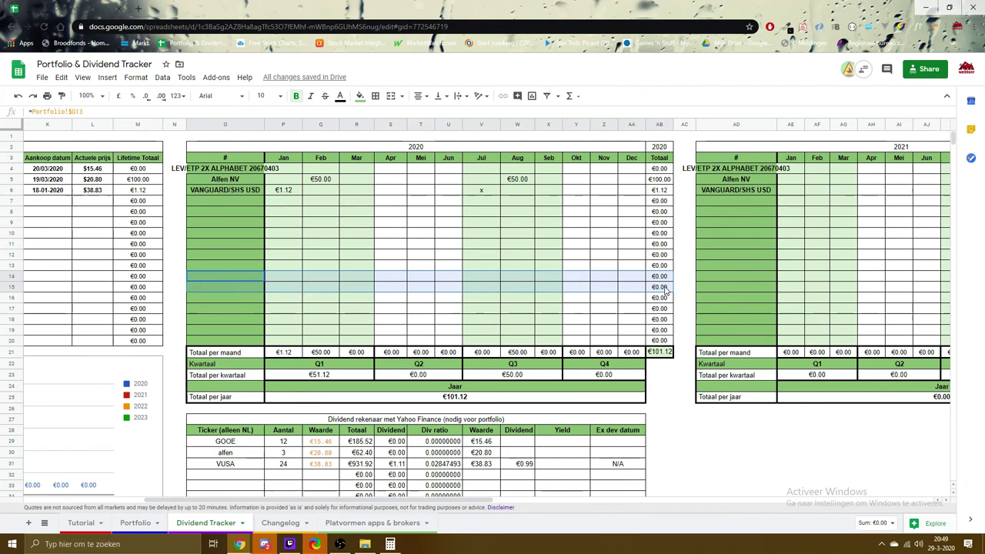
right_click(561, 280)
mouse_move(654, 286)
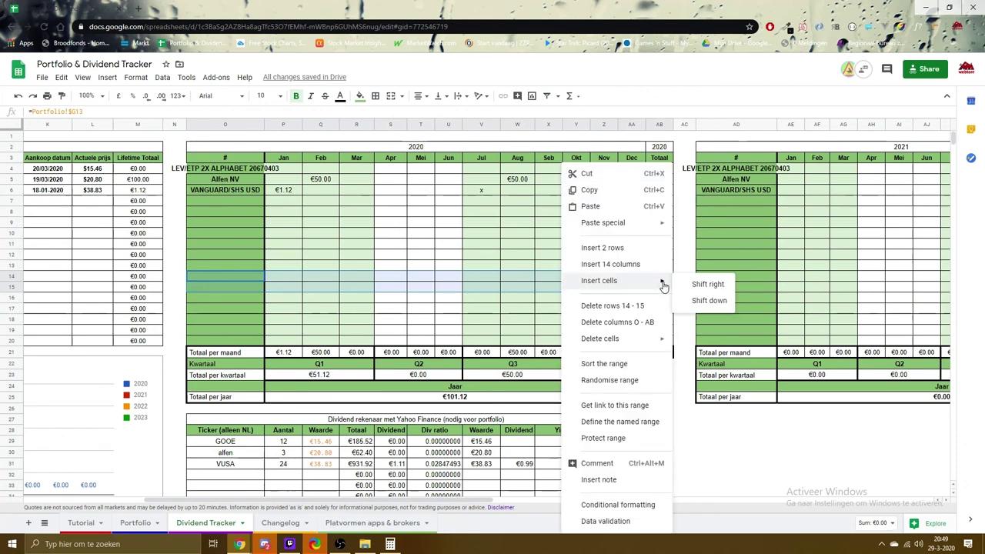
click(719, 480)
Select rows 35 to 38 of the Dividend rekenaar table, columns O to AA, and view the Insert cells options without applying one
scroll(647, 359, down, 5)
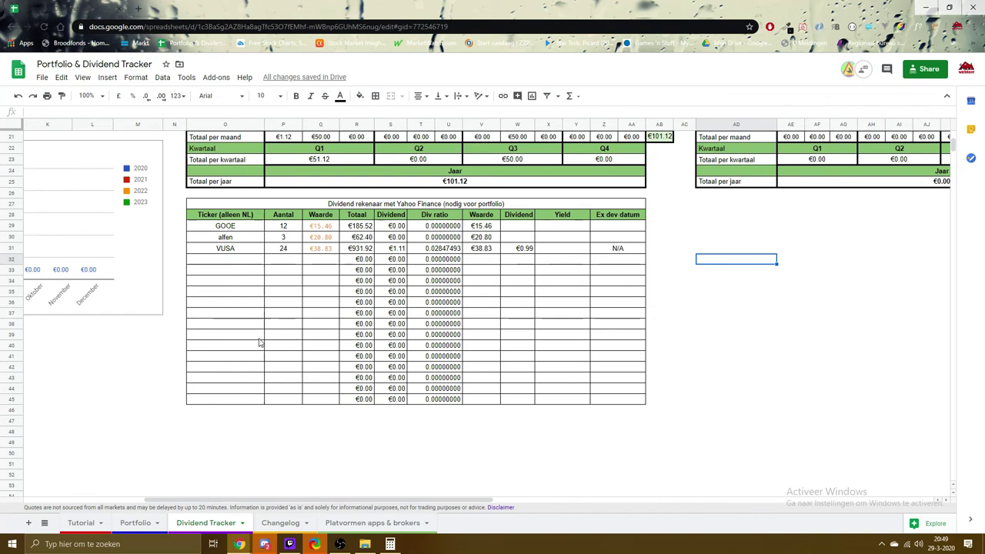
drag(206, 295, 626, 330)
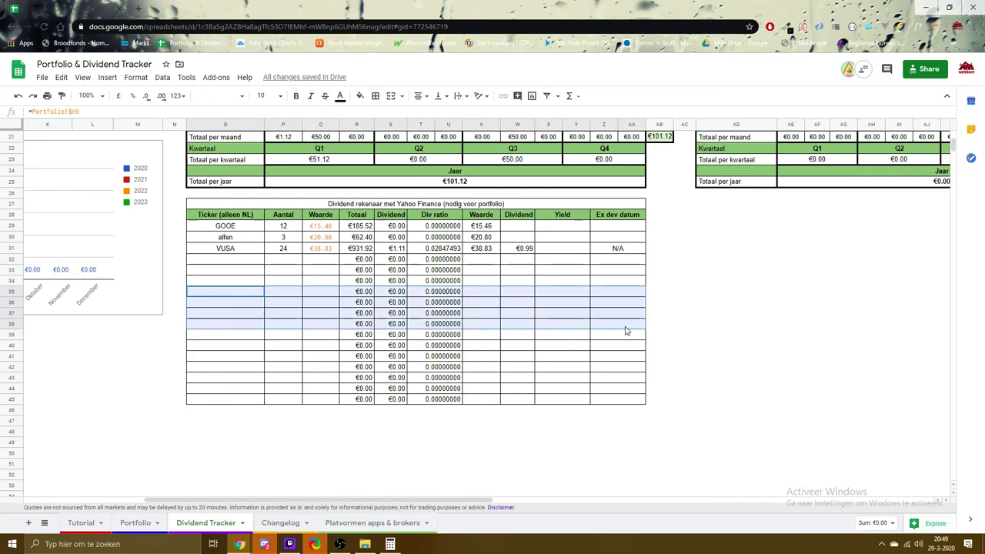
right_click(618, 312)
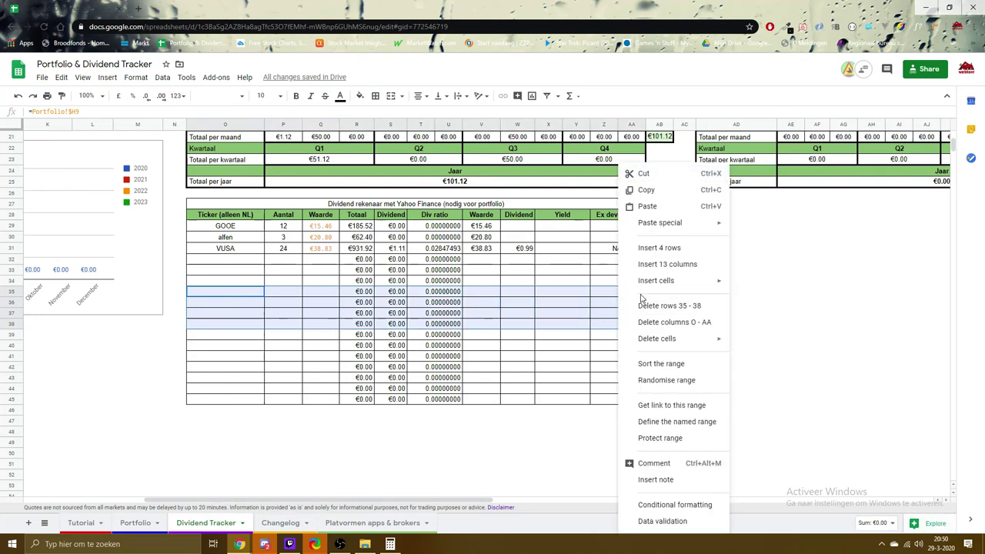
mouse_move(710, 285)
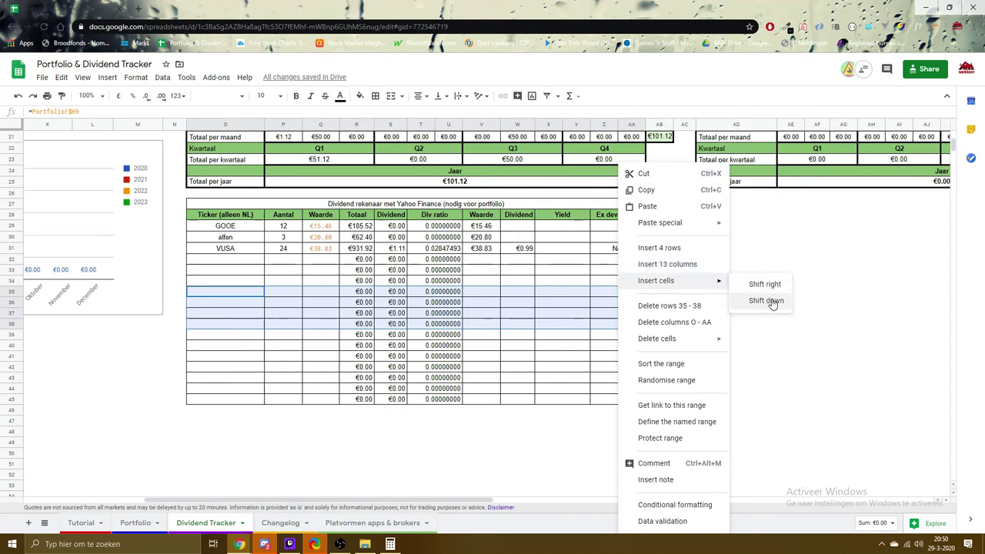
click(819, 317)
Look over the Dividend Inkomen chart and the 2020 table, and inspect the Q1 Totaal per kwartaal formula
scroll(737, 340, up, 2)
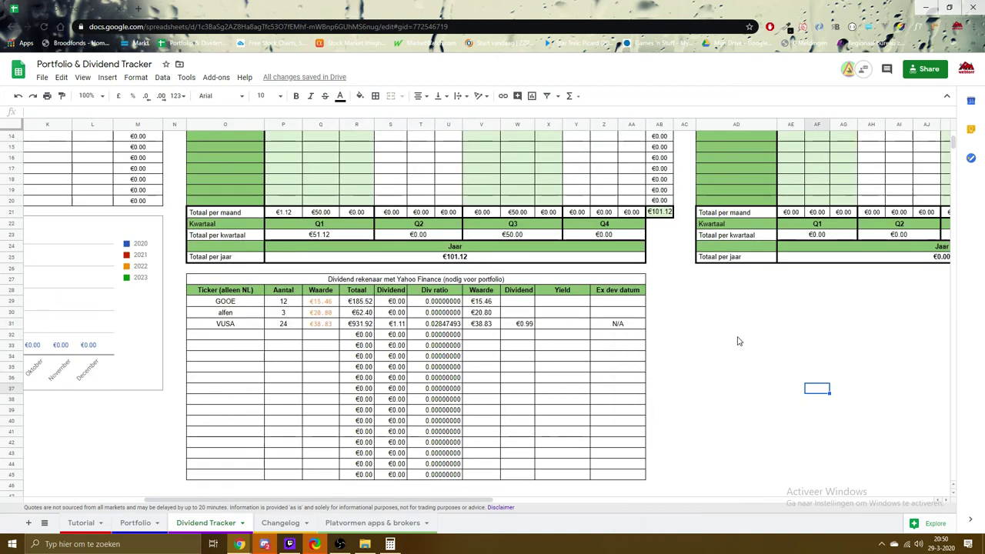
scroll(737, 341, up, 4)
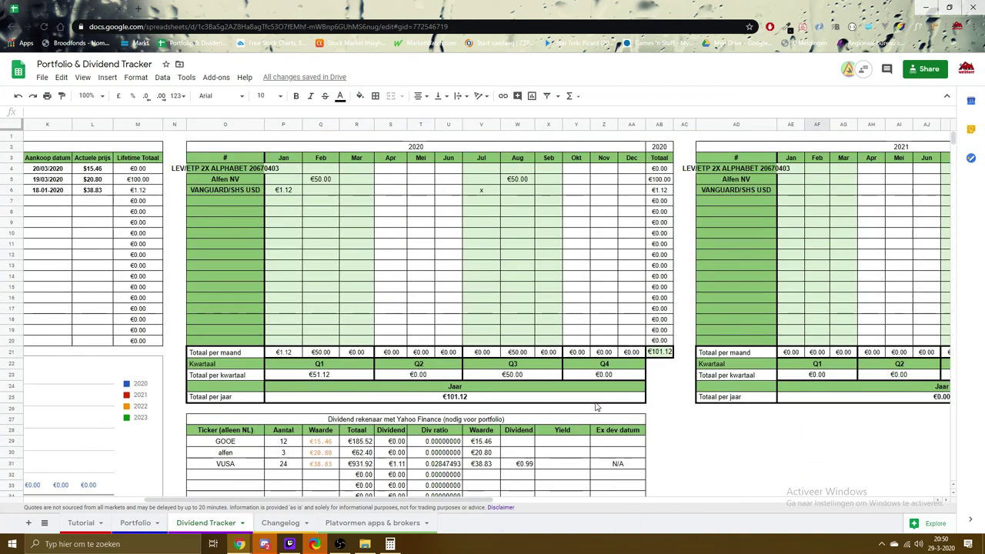
drag(346, 501, 222, 504)
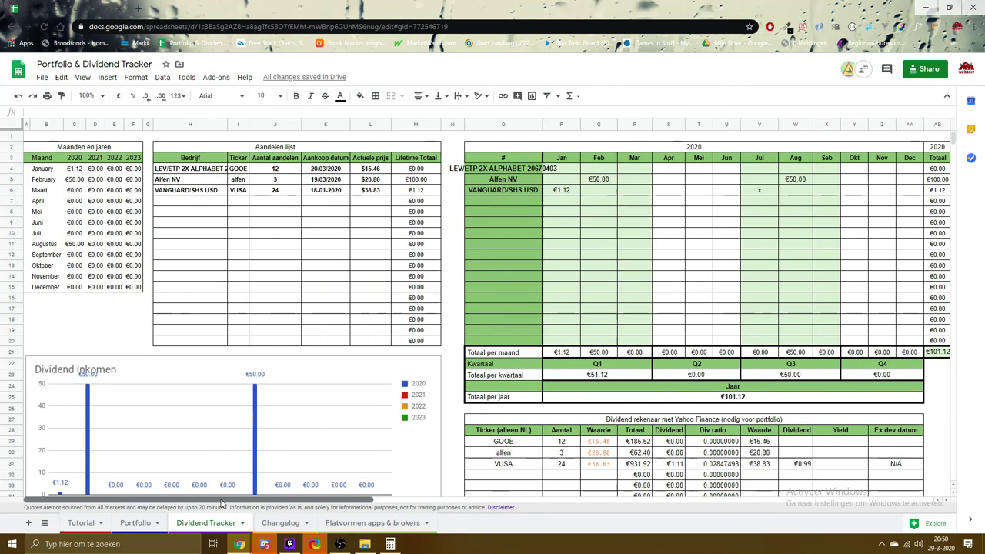
scroll(231, 338, down, 3)
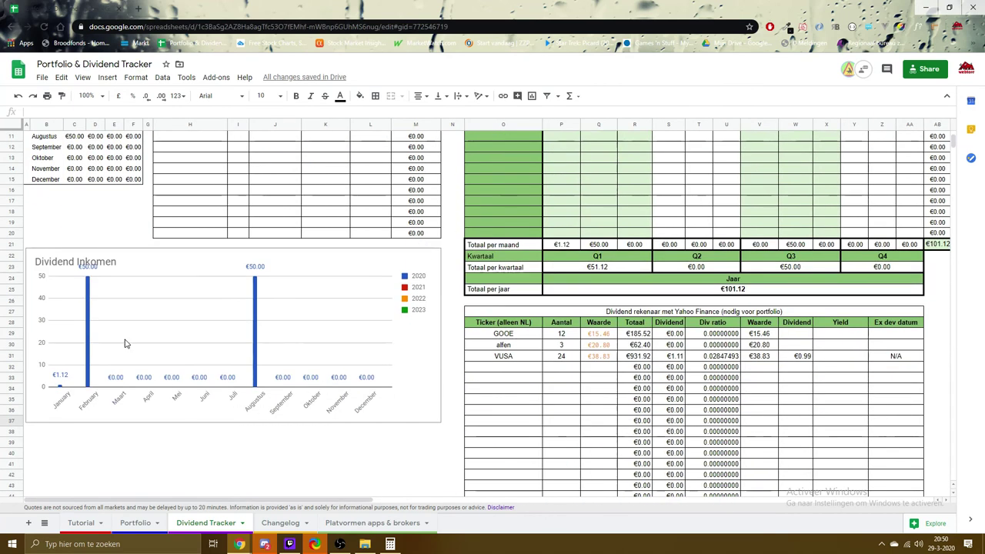
scroll(669, 325, up, 2)
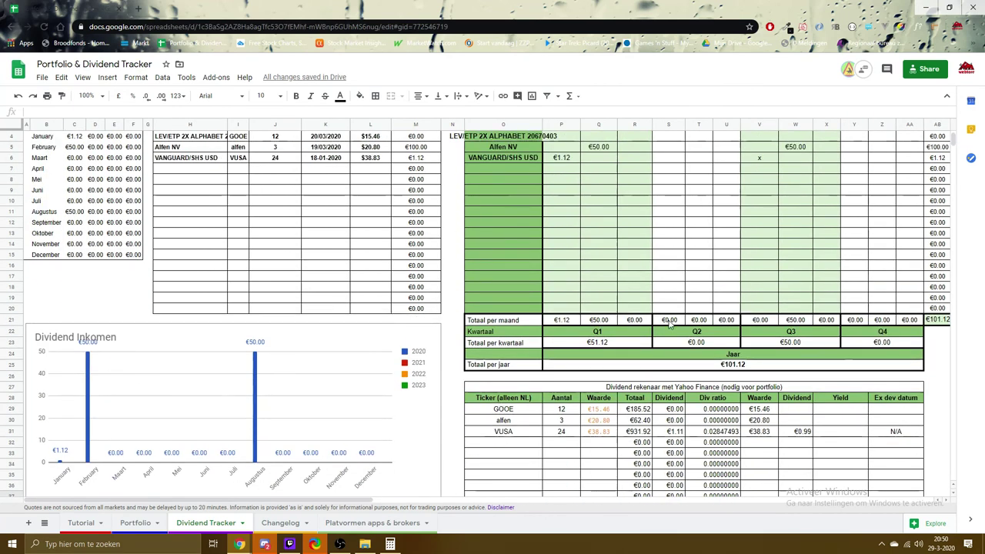
click(608, 150)
click(605, 343)
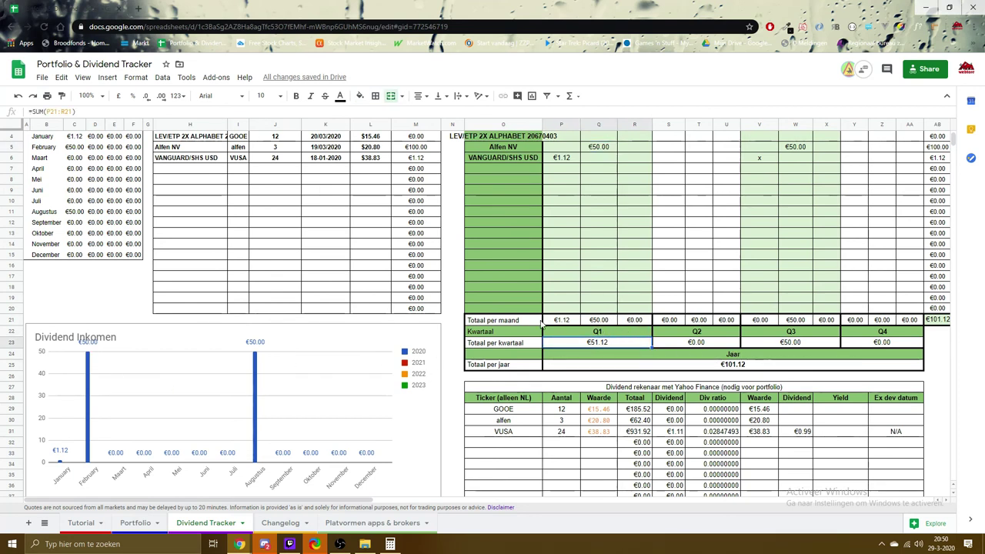
Examine the yearly dividend tables from 2020 through 2023 across the Dividend Tracker sheet
scroll(494, 308, up, 1)
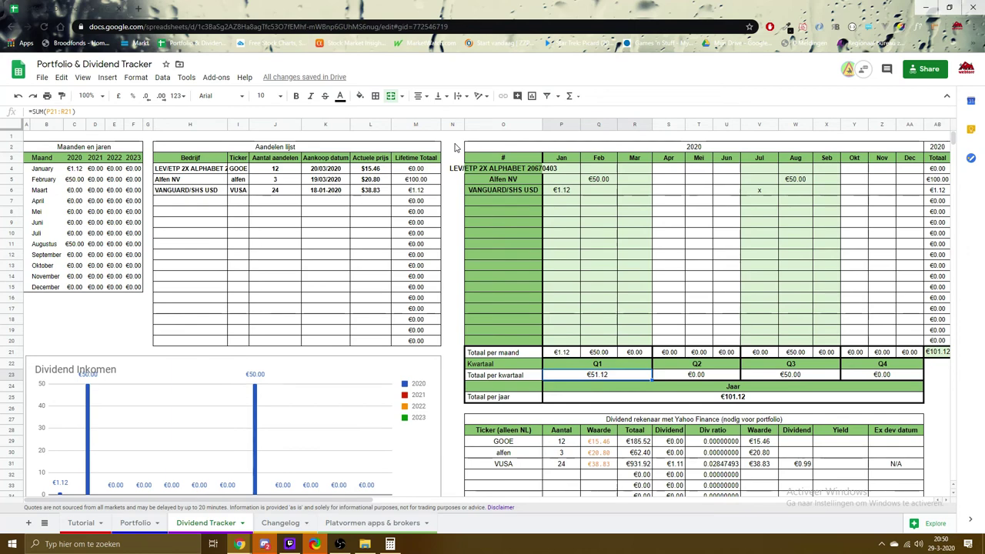
drag(395, 483, 631, 479)
scroll(631, 479, right, 10)
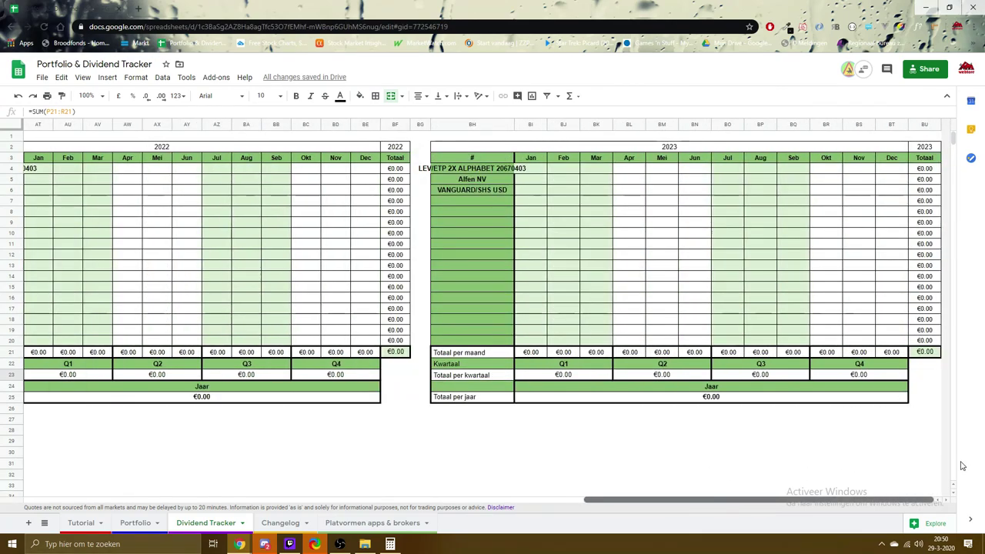
scroll(643, 484, left, 12)
scroll(643, 485, left, 10)
scroll(758, 483, right, 15)
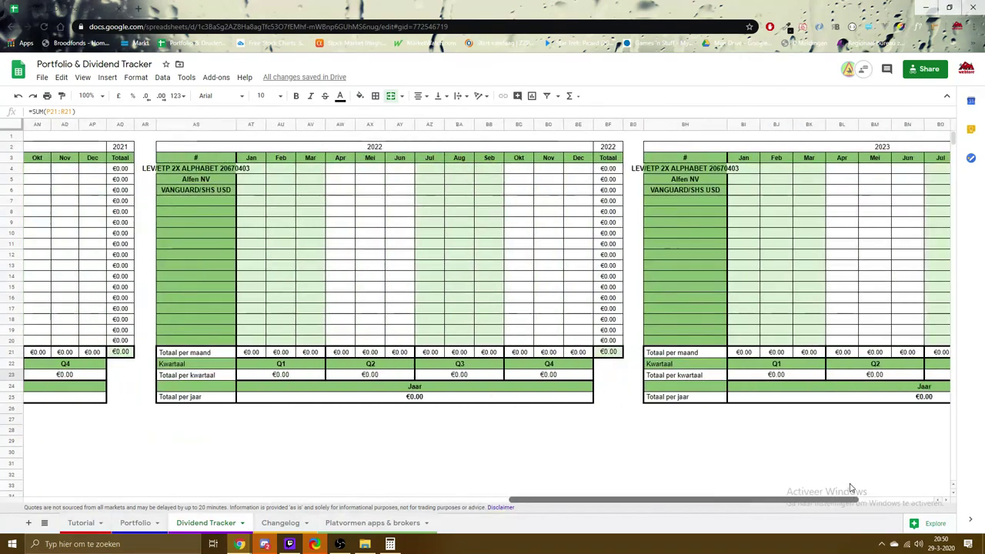
scroll(851, 488, left, 12)
scroll(879, 477, right, 15)
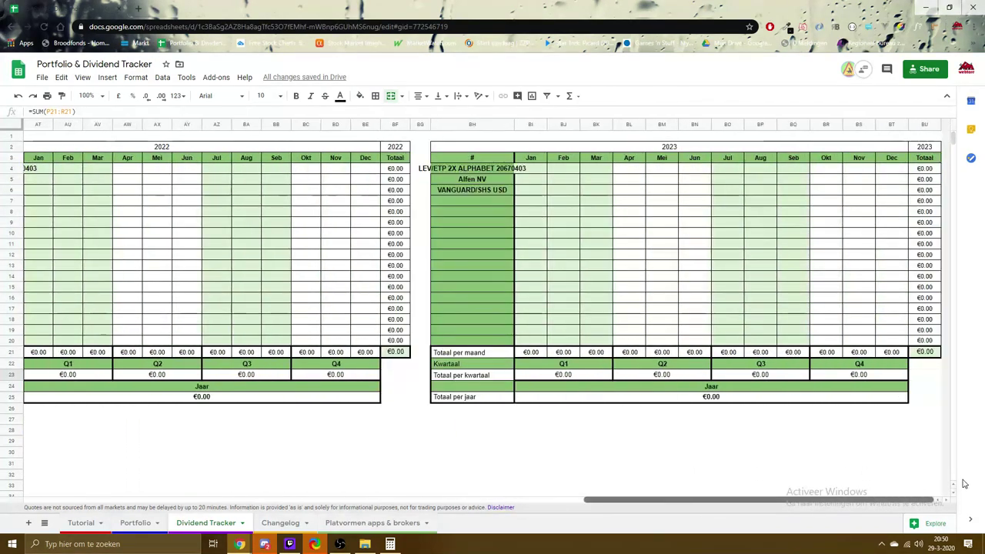
scroll(871, 478, left, 4)
scroll(871, 477, left, 15)
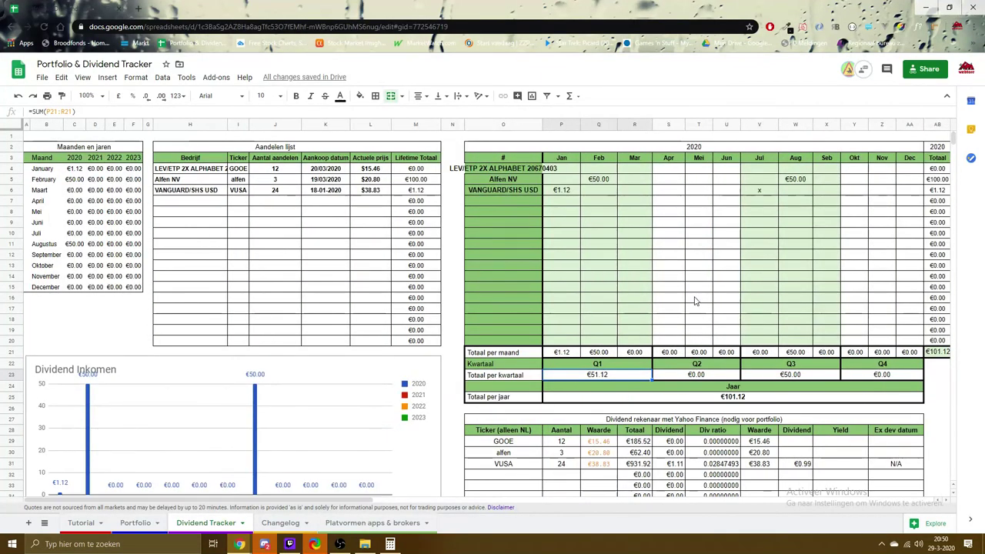
Try to hide column N beside the 2020 dividend table, and undo it
scroll(369, 502, right, 3)
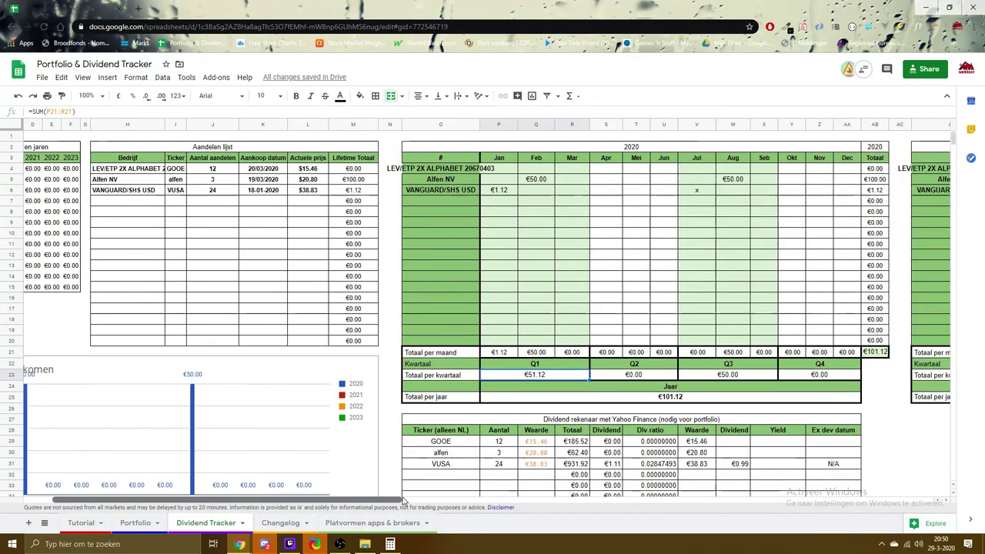
drag(352, 136, 773, 395)
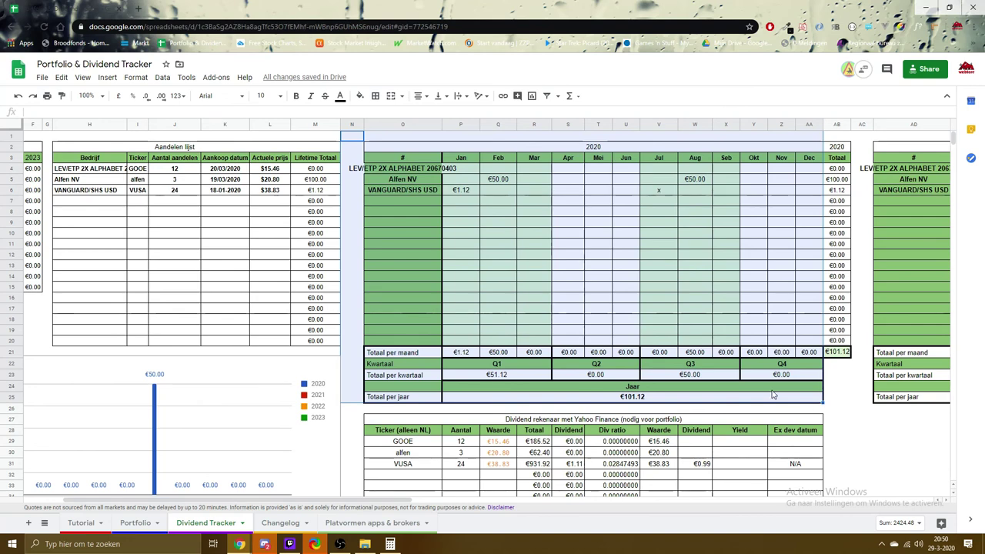
right_click(347, 128)
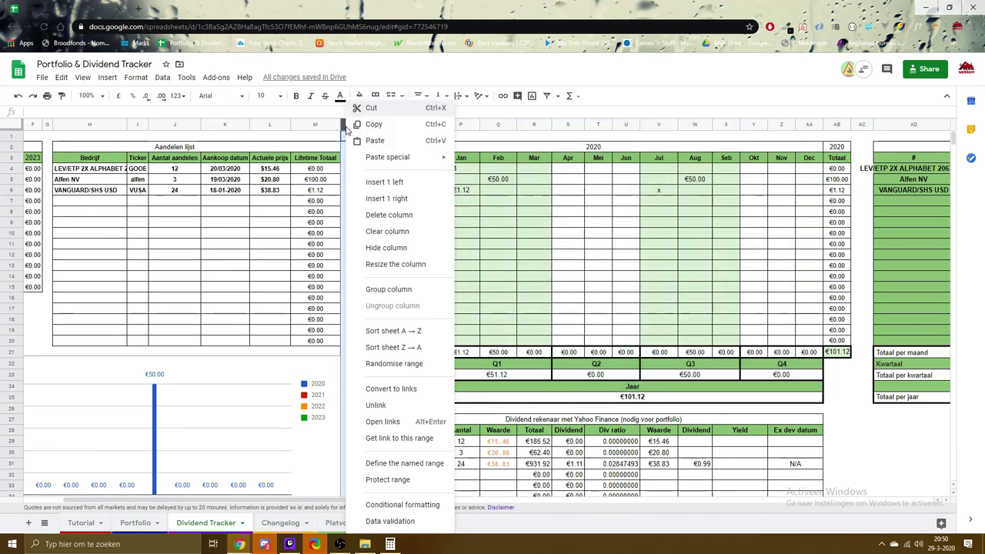
click(428, 251)
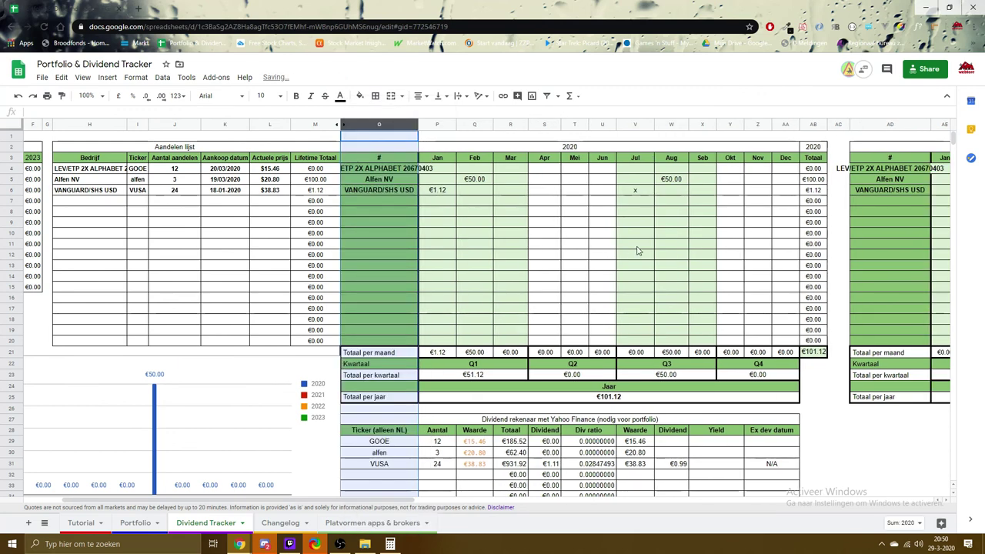
key(ctrl+z)
Try to hide the 2020 dividend table by hiding column O, and undo it
click(402, 149)
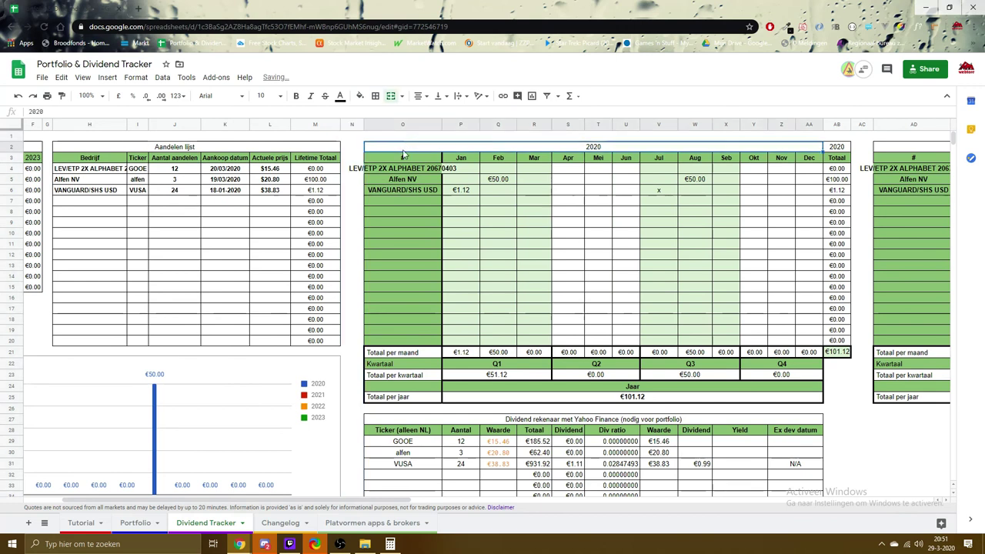
drag(376, 162, 712, 327)
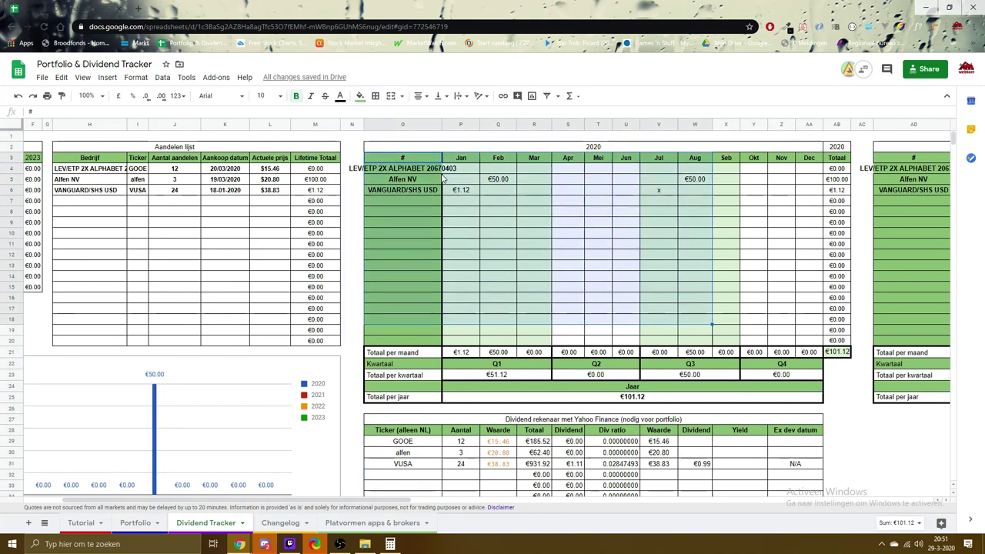
drag(442, 150, 800, 404)
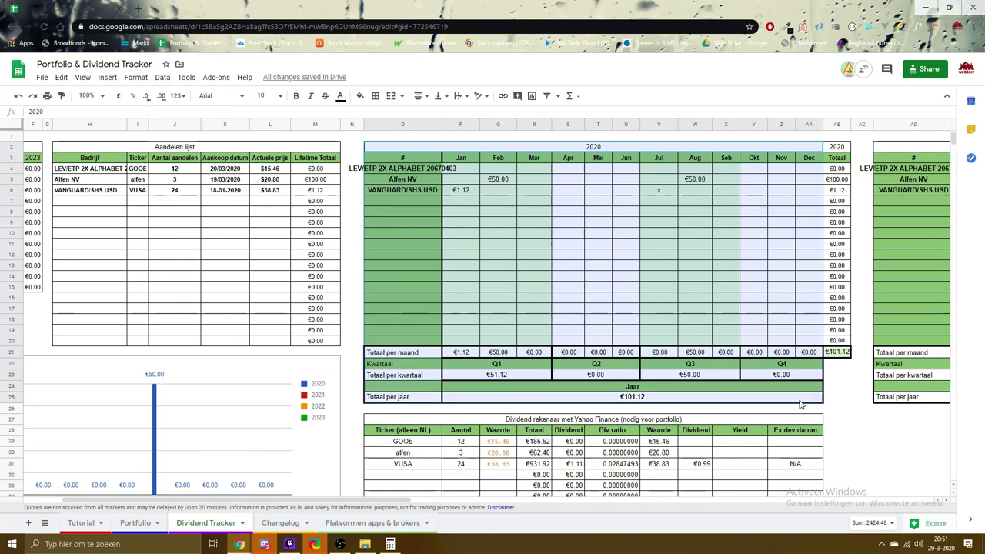
right_click(393, 126)
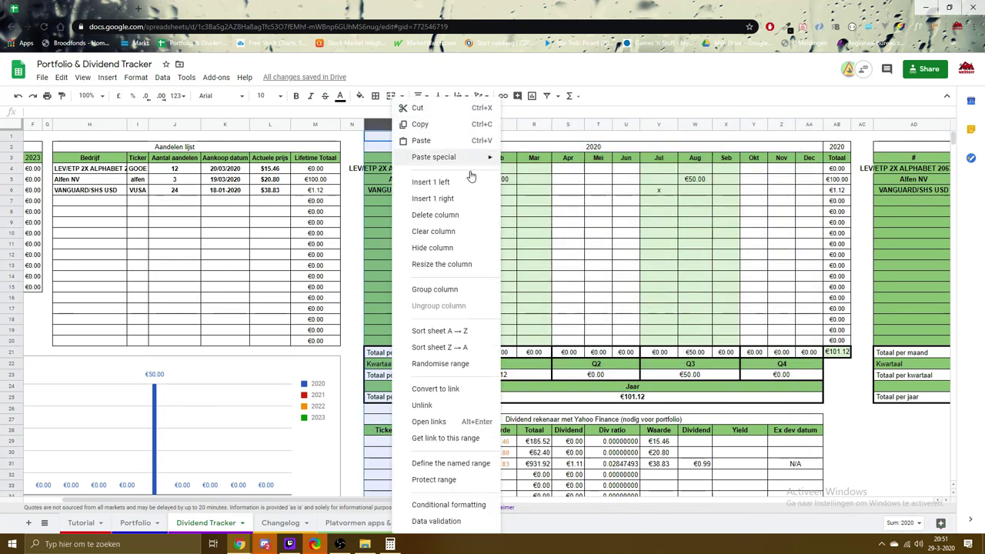
click(459, 247)
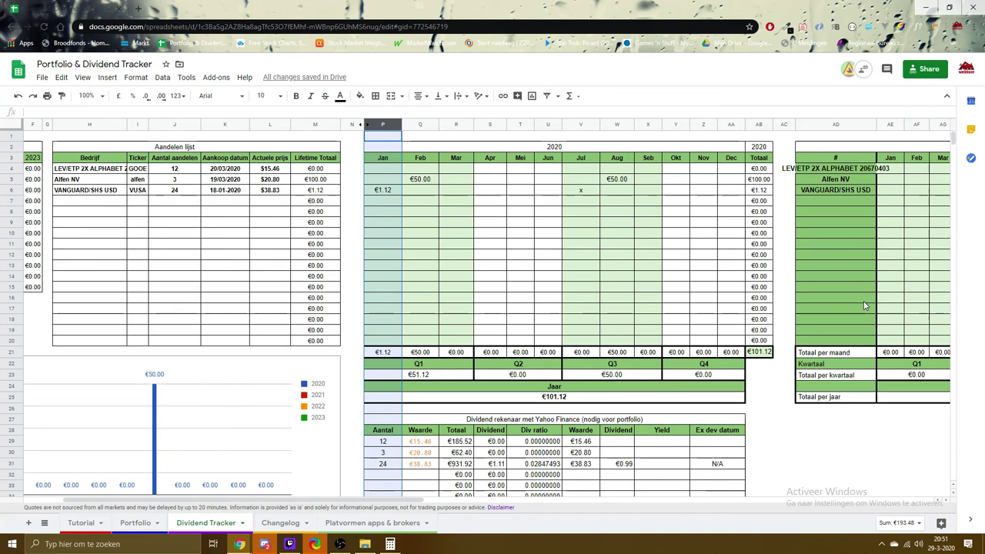
key(ctrl+z)
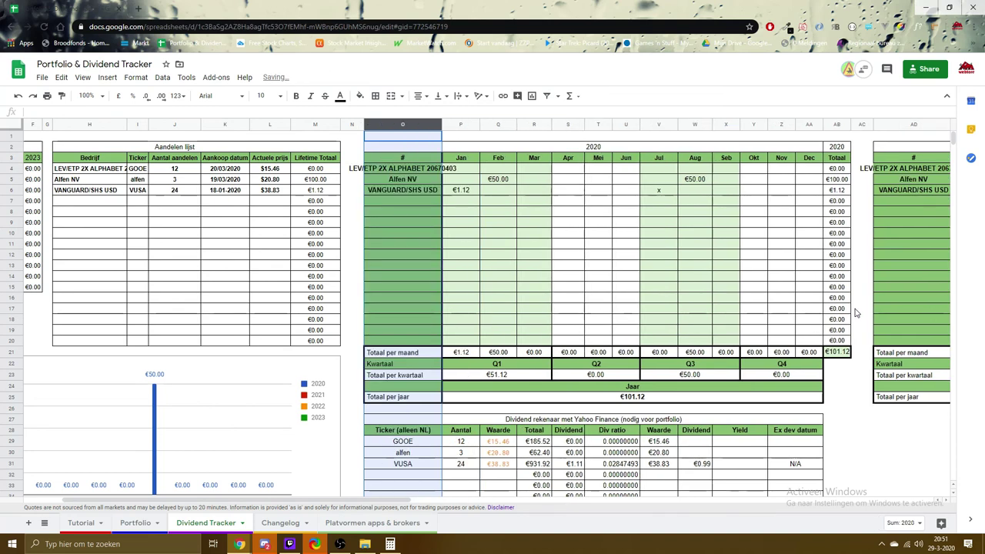
drag(539, 146, 797, 404)
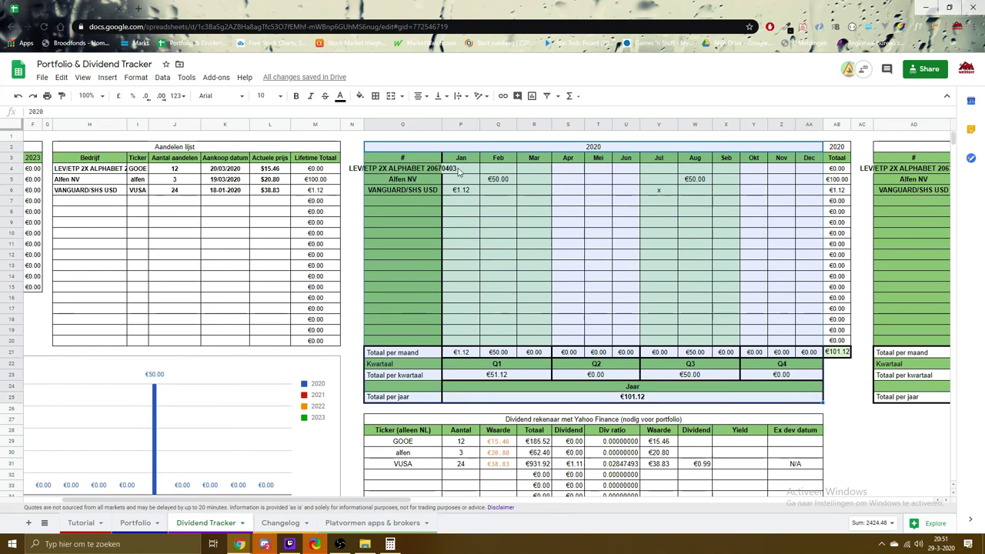
right_click(422, 127)
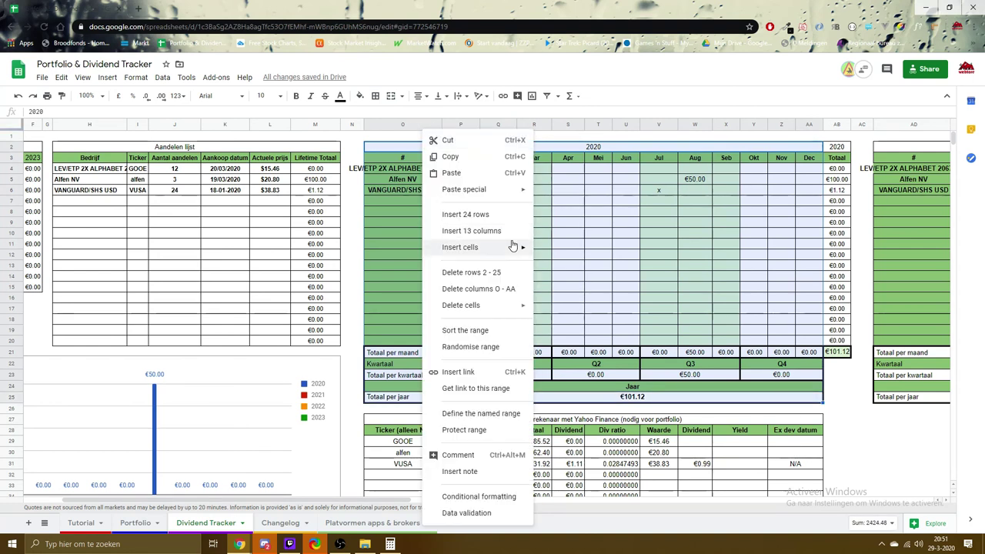
right_click(403, 125)
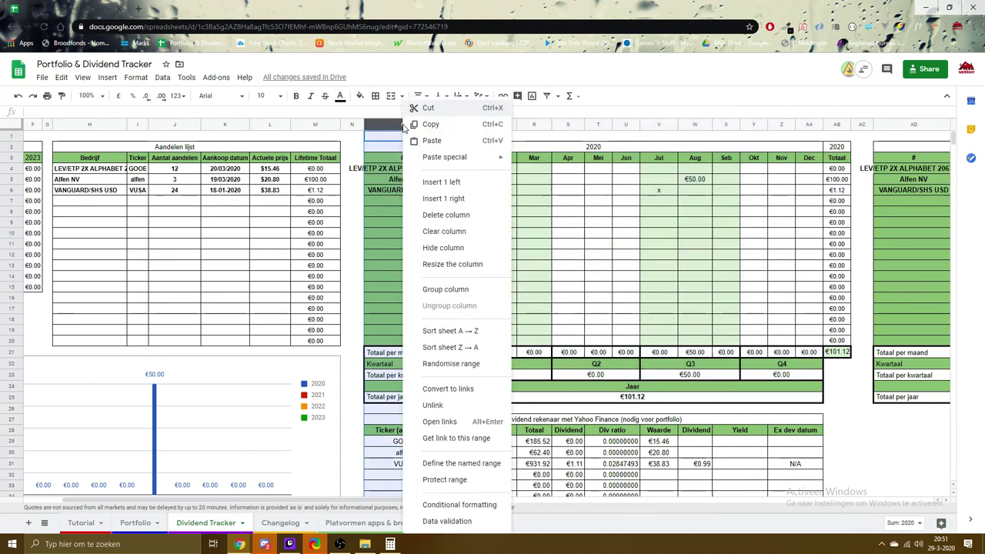
right_click(384, 151)
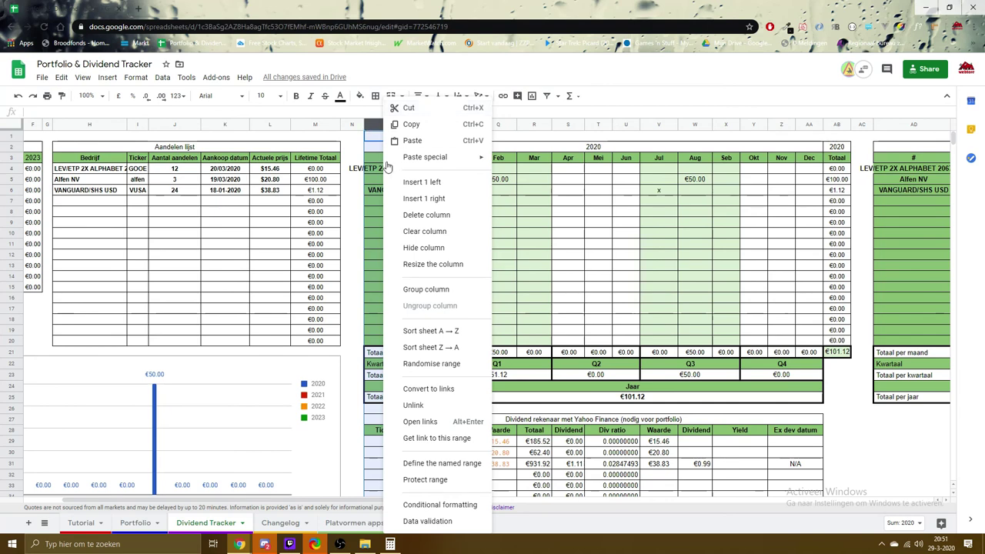
right_click(372, 126)
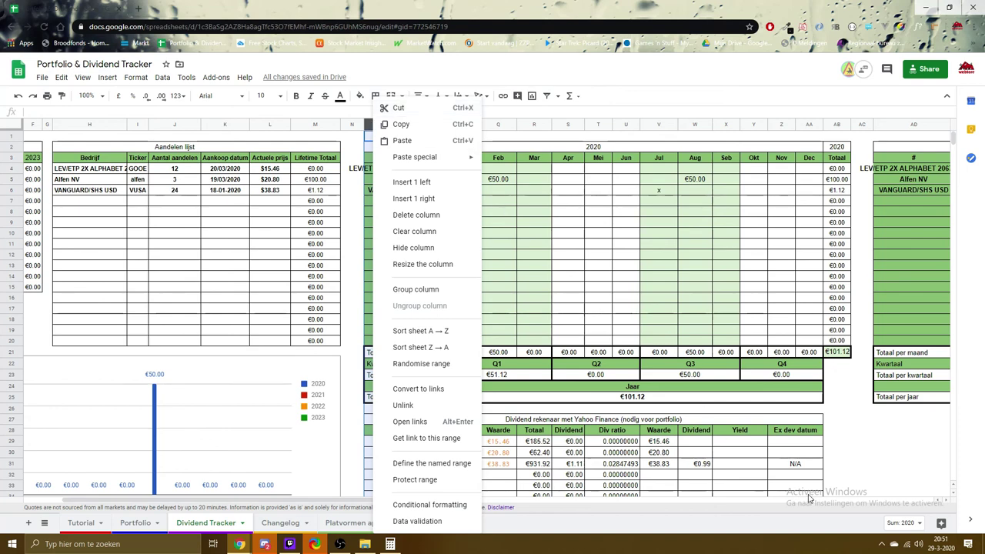
click(866, 475)
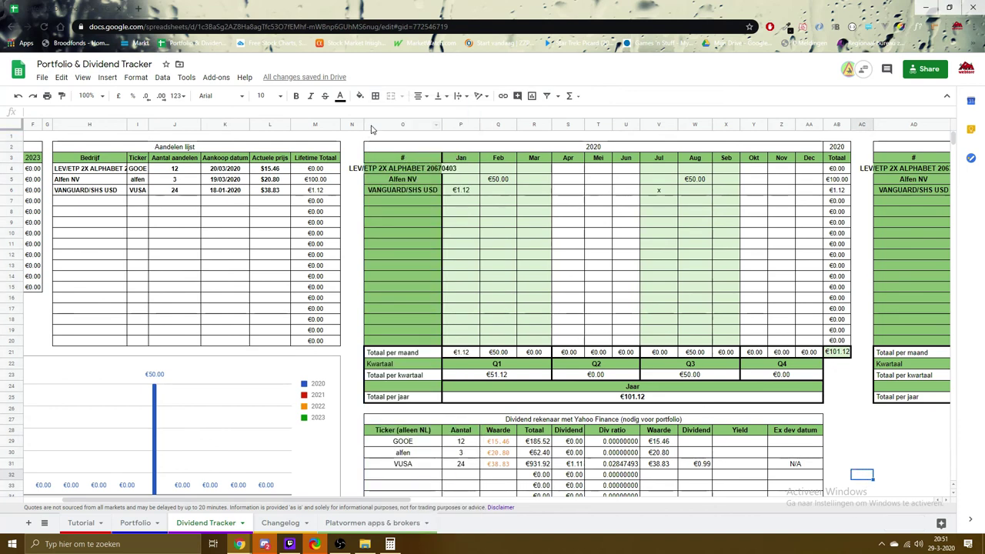
Hide columns O to AA, which hold the 2020 dividend table and the Dividend rekenaar table
drag(371, 127, 801, 277)
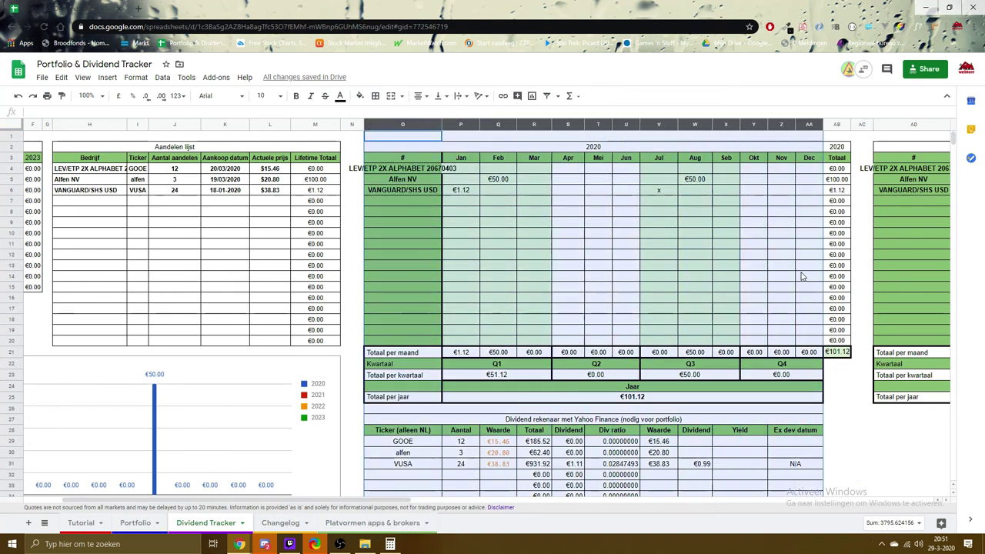
right_click(419, 129)
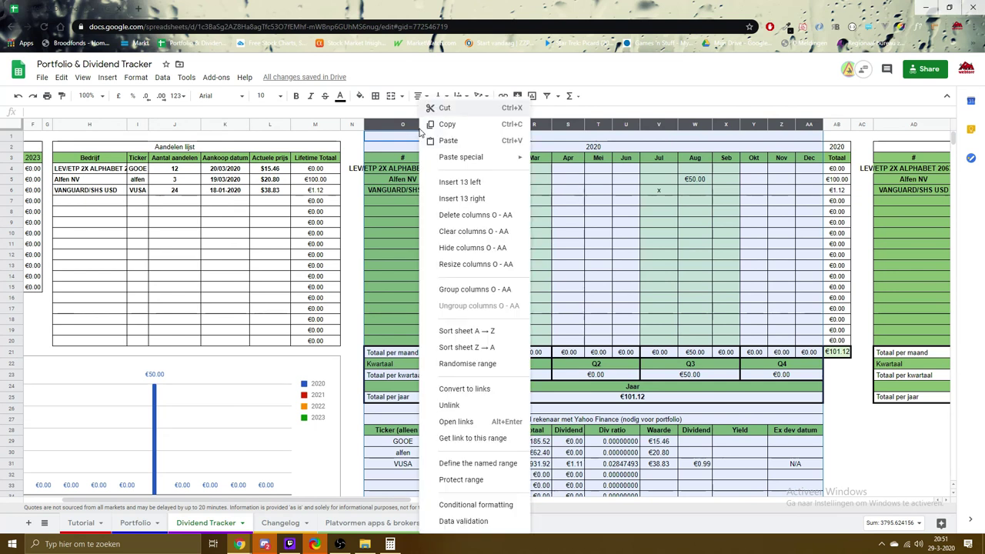
click(472, 247)
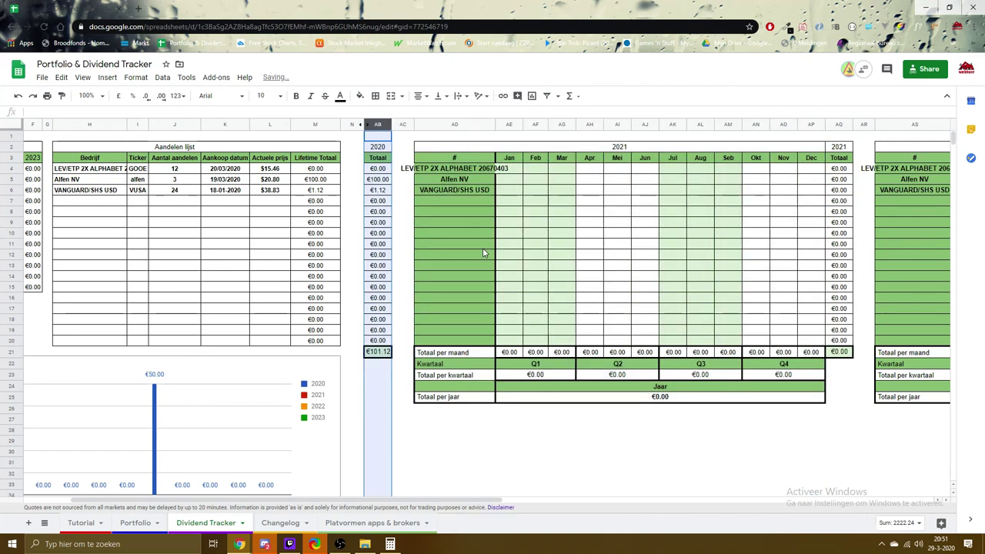
Look over the sheet around the hidden columns, including the empty area below the 2021 table from row 29 to row 48
click(407, 300)
scroll(409, 358, down, 5)
scroll(410, 351, up, 2)
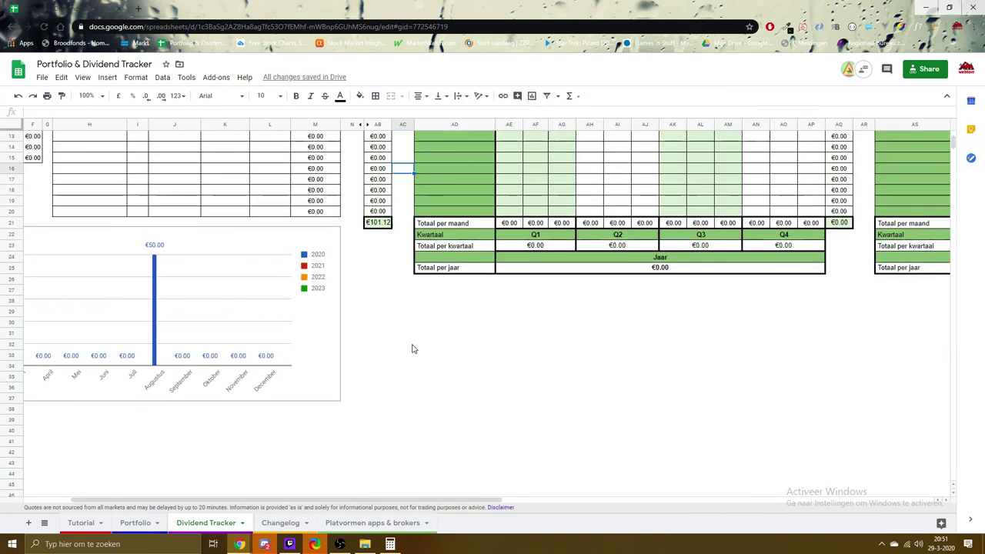
scroll(408, 348, up, 4)
scroll(397, 346, down, 5)
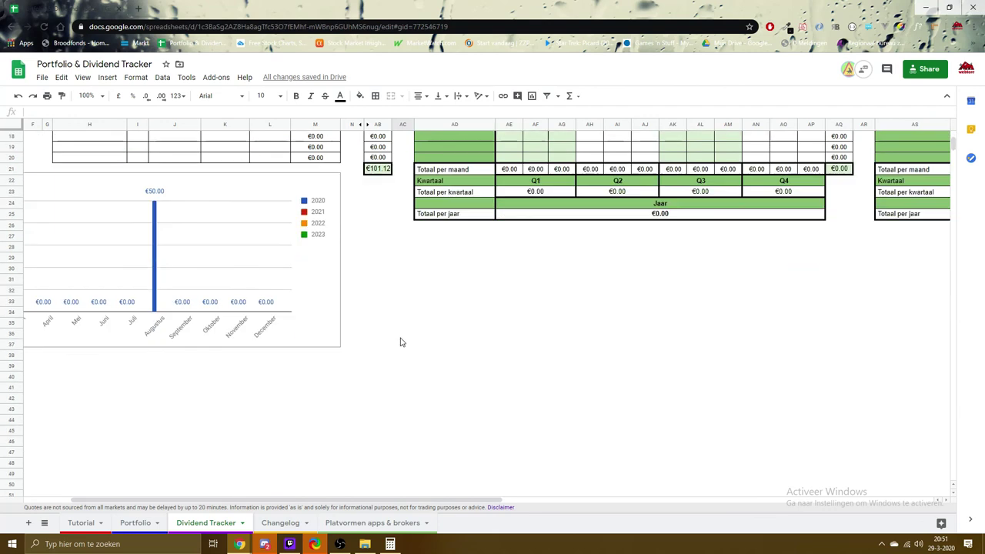
drag(376, 257, 905, 470)
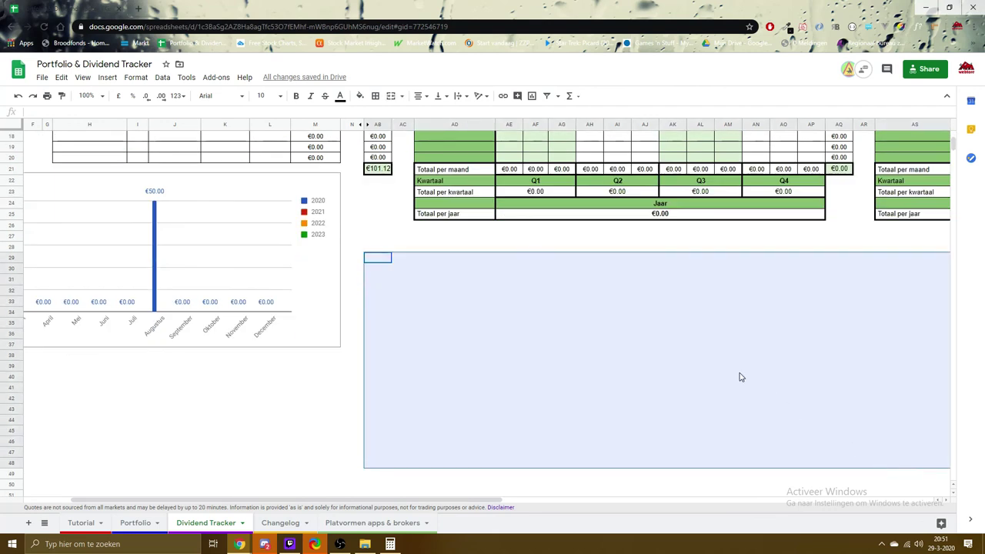
scroll(740, 377, up, 5)
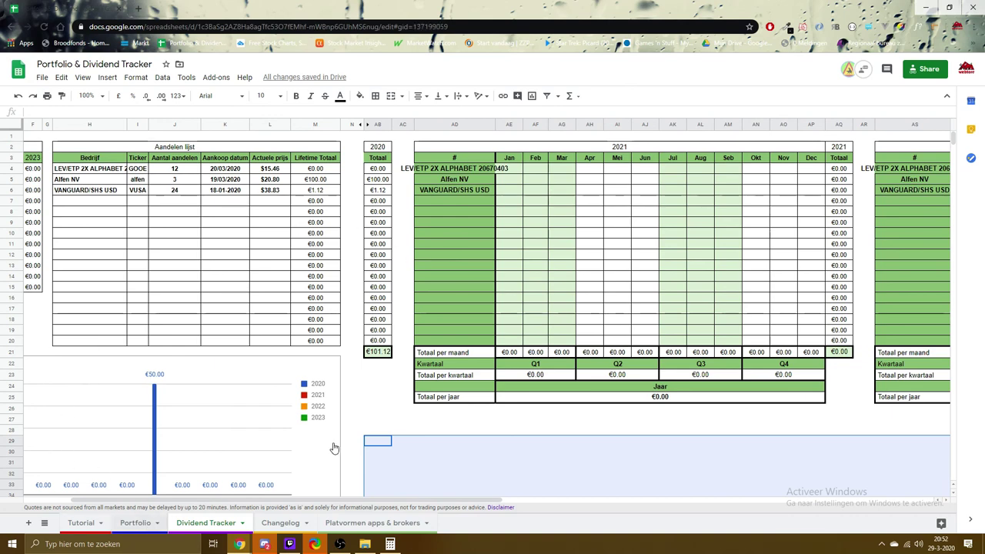
Glance at the Portfolio sheet, and inspect the sum formulas in the 2020 Totaal column of Dividend Tracker, down to row 21
key(ctrl+Page_Up)
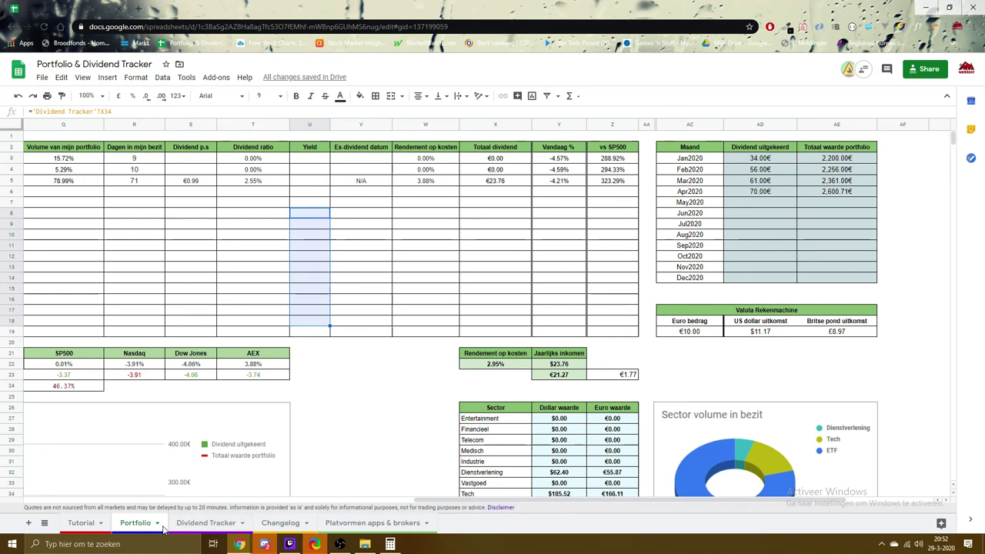
click(188, 526)
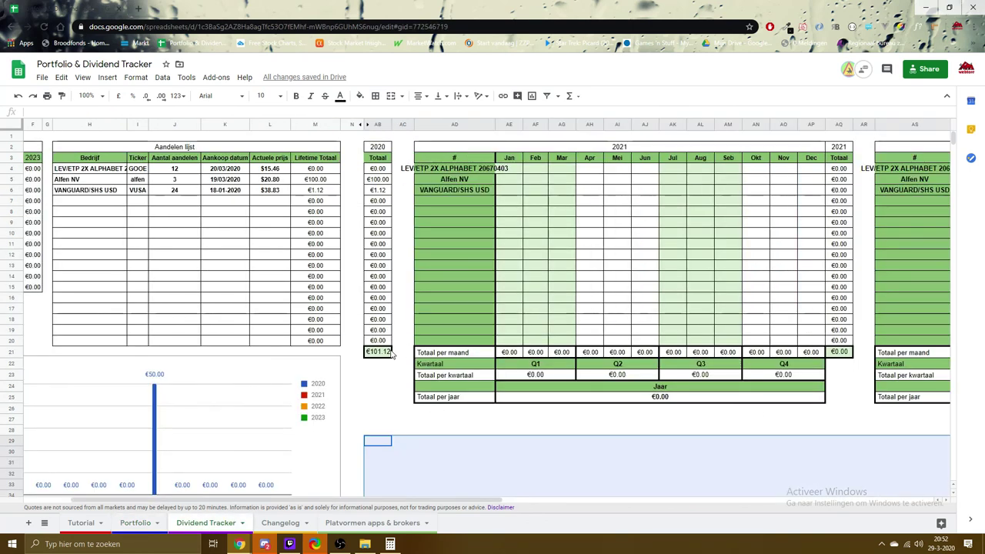
click(378, 169)
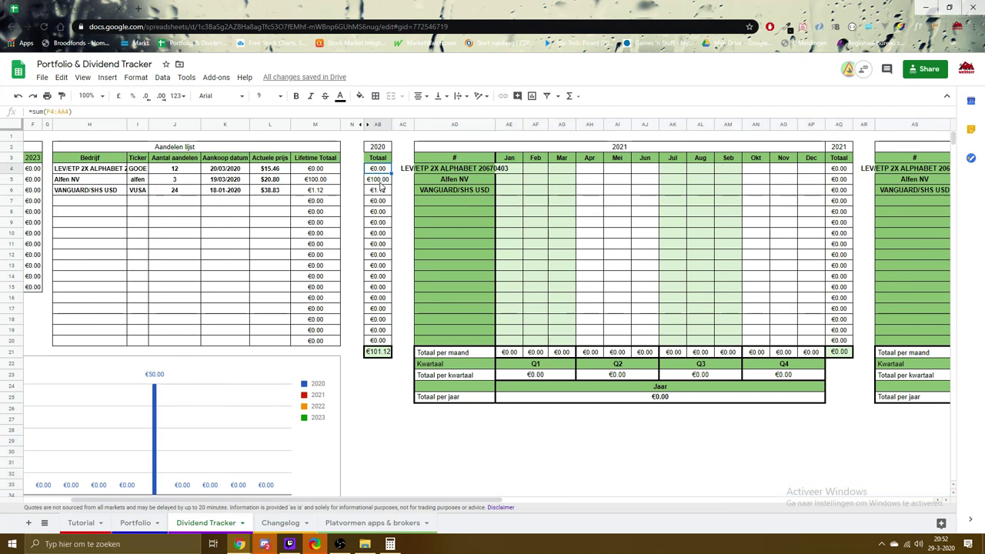
click(380, 179)
click(381, 190)
click(382, 201)
click(381, 266)
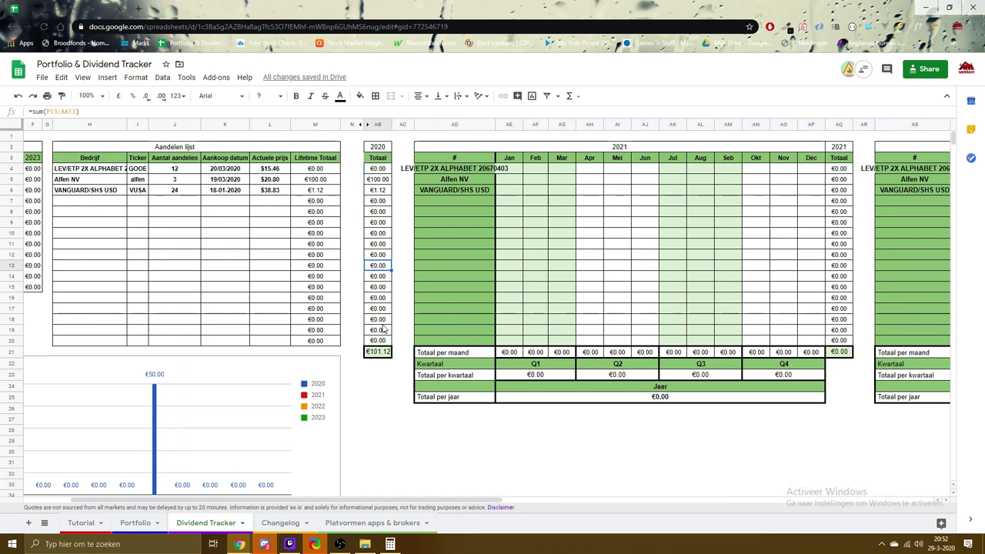
click(377, 353)
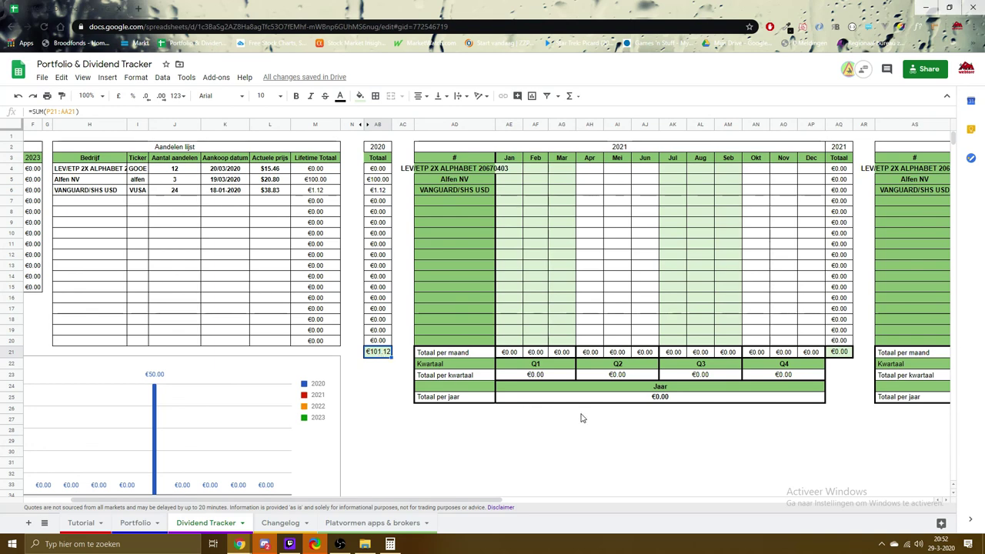
Undo the hiding of columns O to AA, and look over the 2020 and Dividend rekenaar tables
key(ctrl+z)
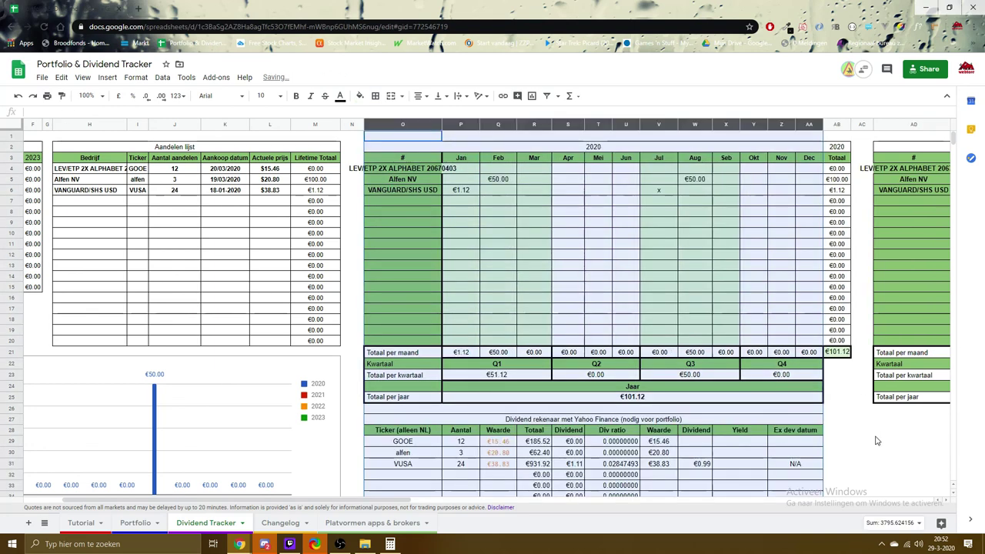
click(873, 441)
scroll(868, 425, down, 5)
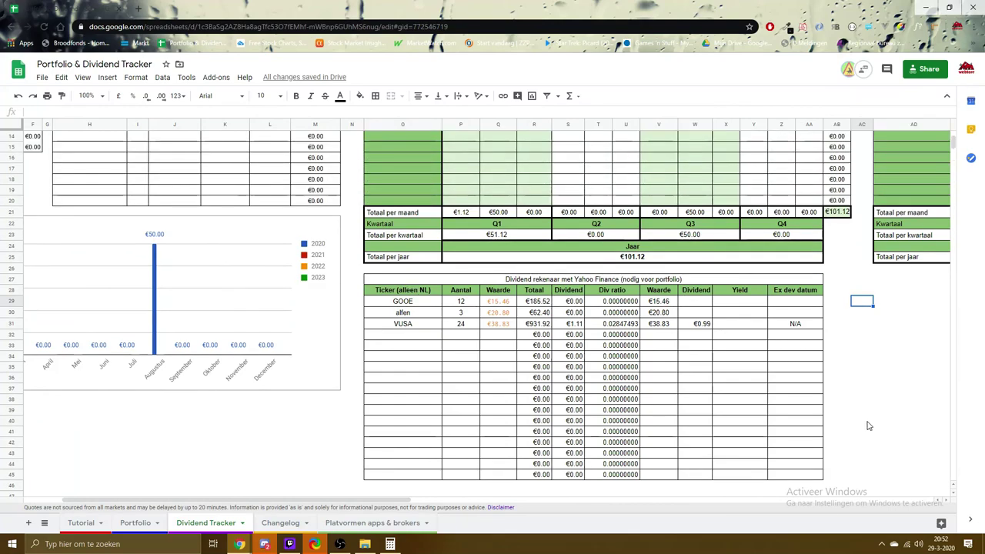
scroll(868, 426, up, 3)
drag(387, 499, 350, 498)
scroll(281, 374, up, 2)
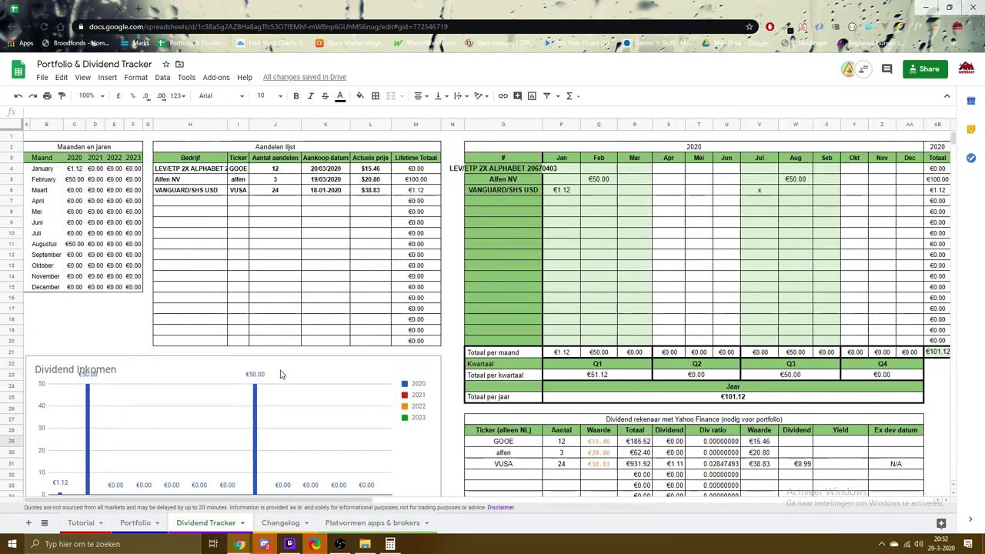